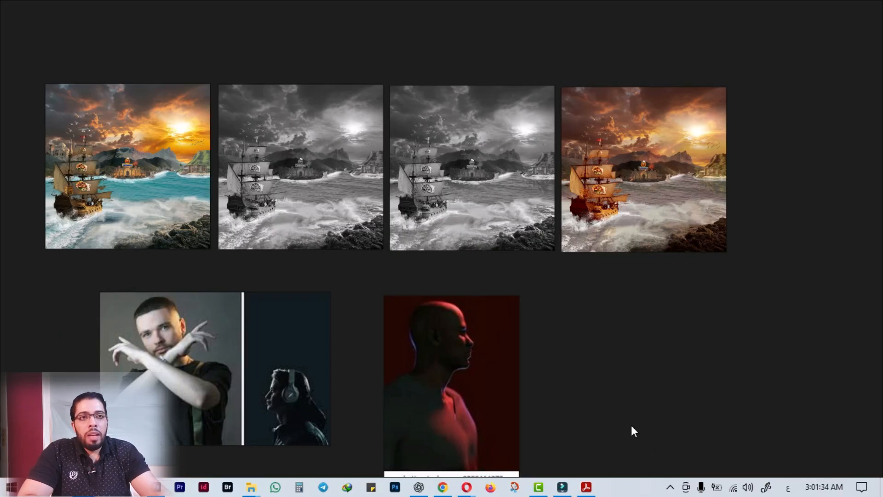
Look over the ship-scene reference images, minimize the reference board and switch to the composite in Photoshop.
scroll(105, 174, "up", 1)
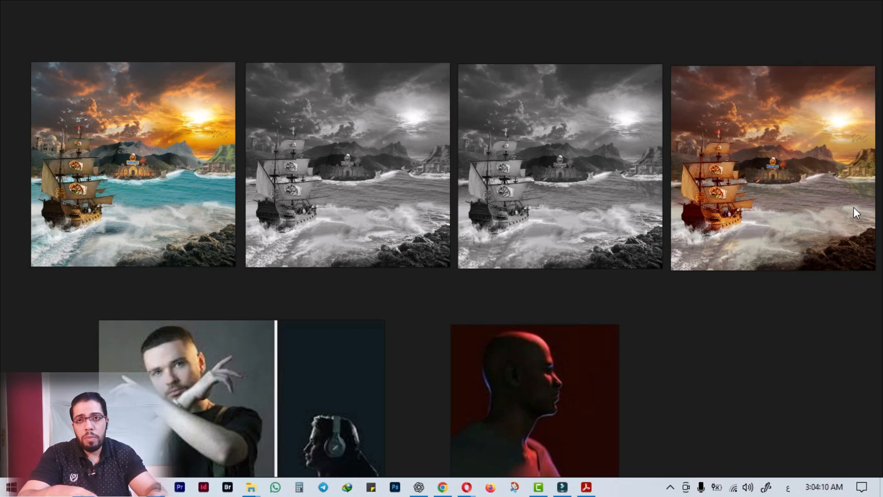
scroll(853, 207, "down", 1)
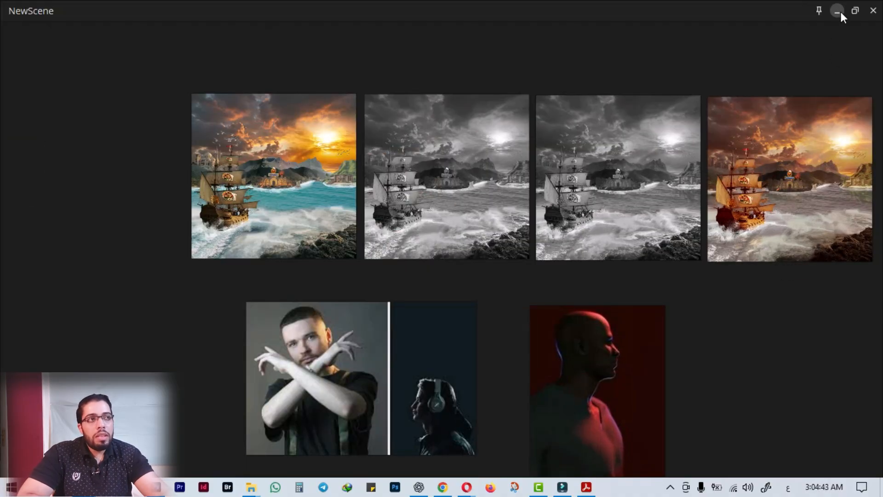
left_click(840, 12)
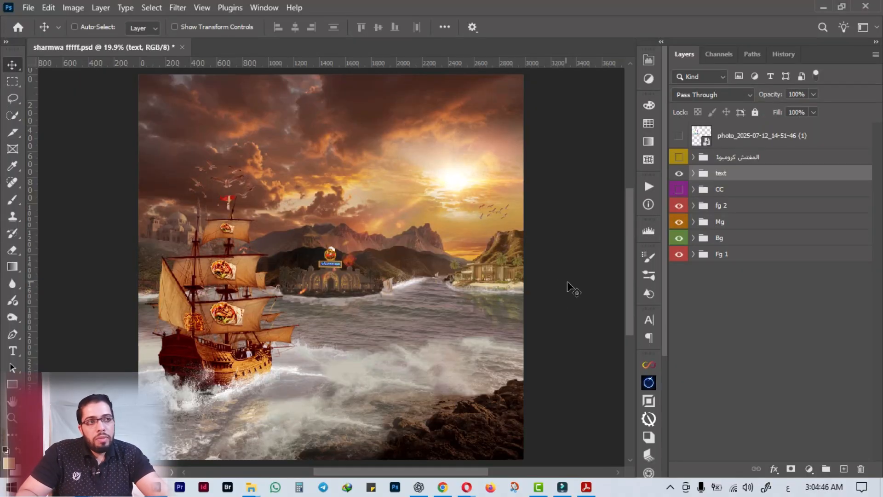
Select the Image_fx mountain image layer in the "montain right green mg" group, starting from the green mountain on the canvas.
scroll(571, 292, "up", 3, "alt")
scroll(556, 253, "up", 4, "alt")
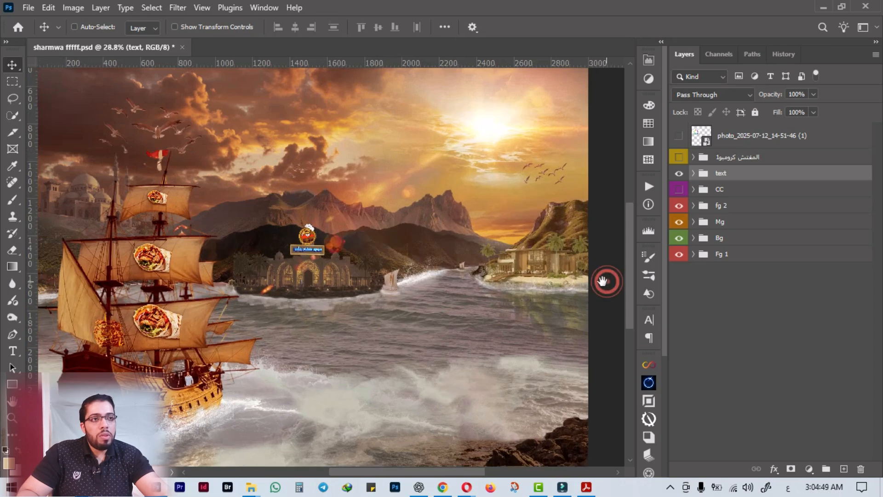
scroll(453, 262, "up", 5, "alt")
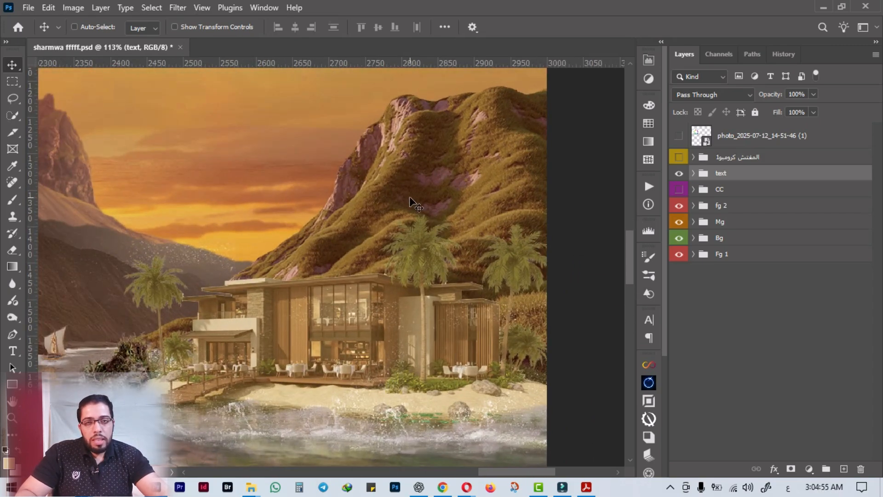
right_click(485, 199)
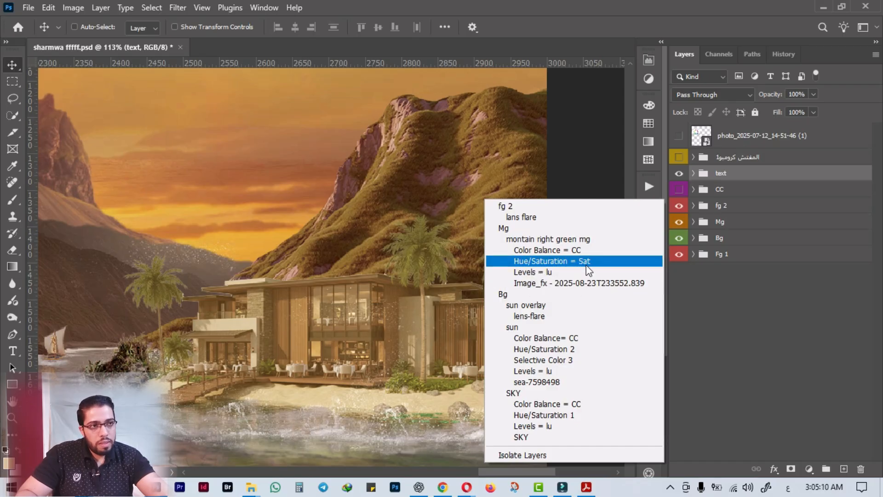
left_click(556, 250)
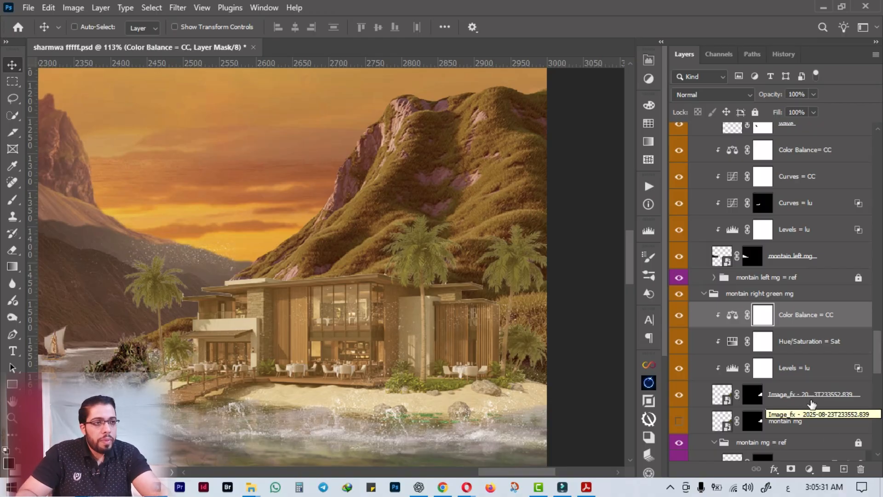
left_click(805, 400)
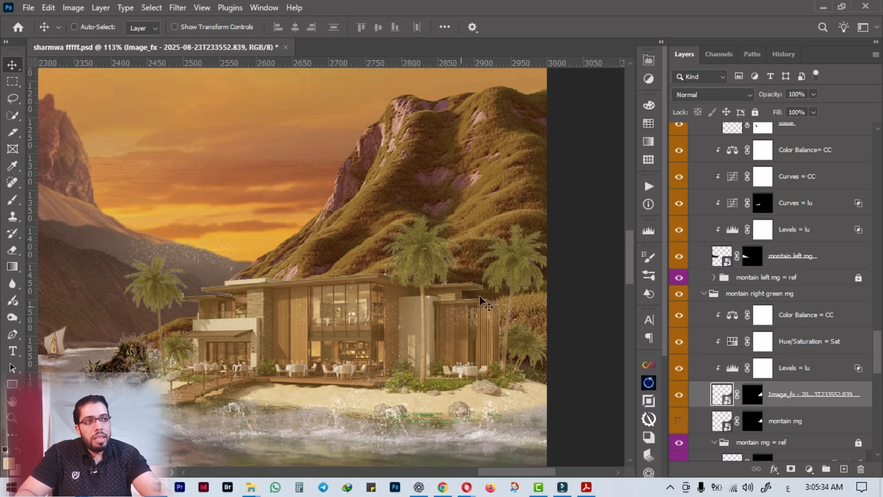
Make the CC group with the colour swatches visible and select it.
scroll(277, 265, "down", 5)
scroll(278, 264, "down", 2)
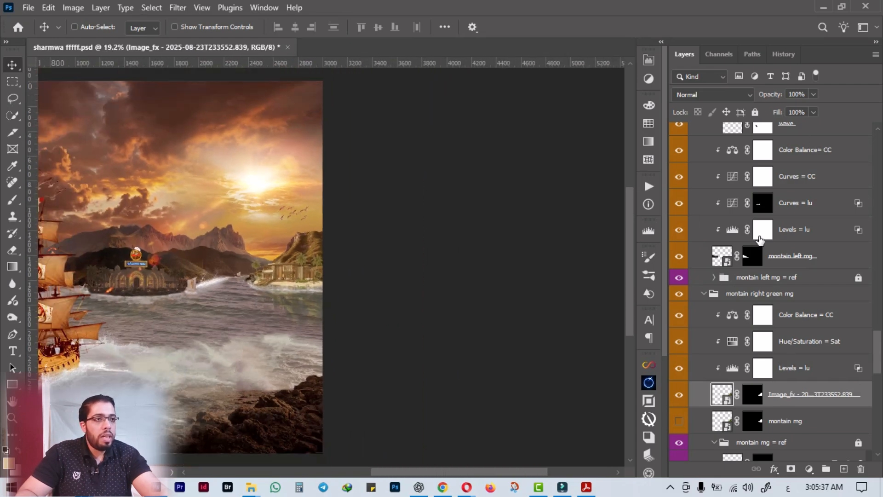
scroll(741, 235, "up", 10)
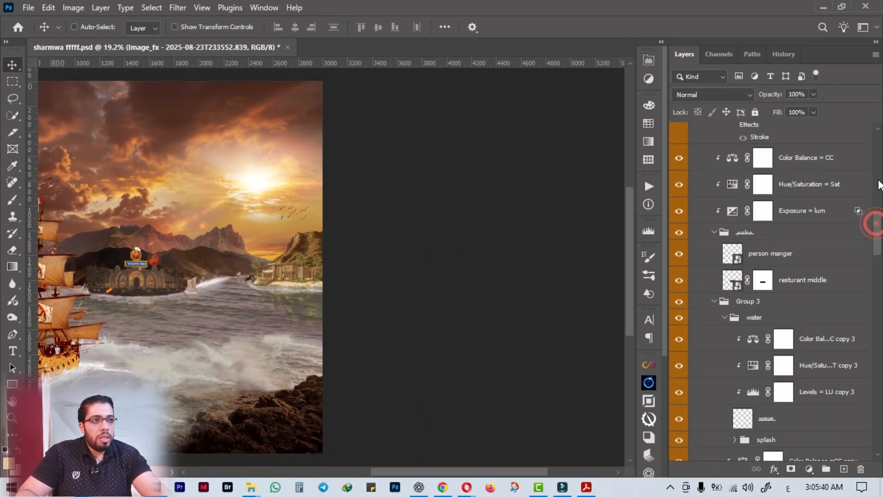
left_click_drag(875, 220, 876, 144)
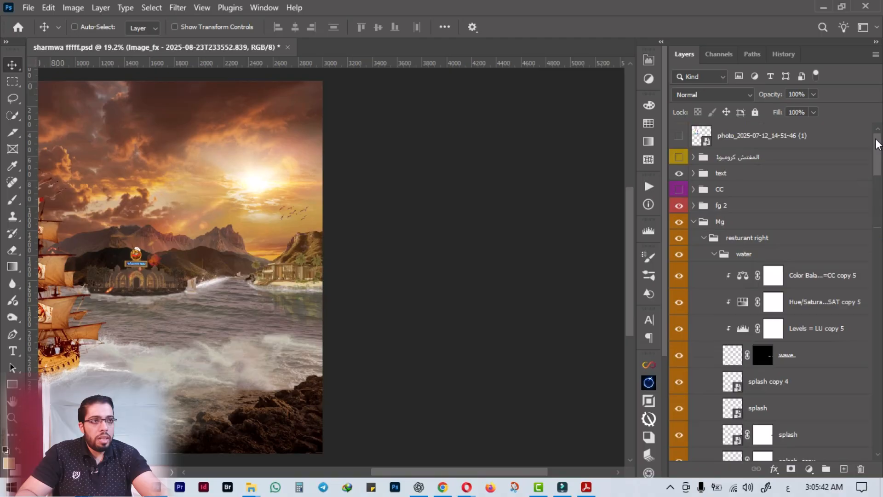
left_click(679, 189)
left_click(735, 193)
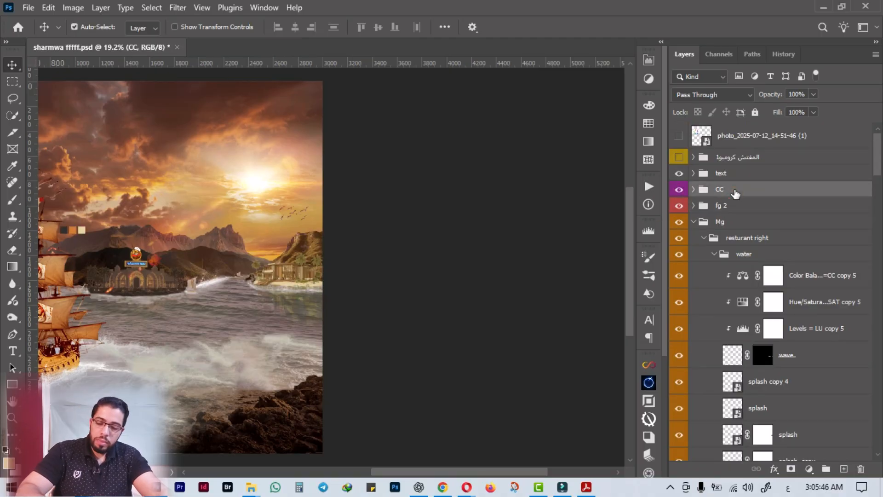
Move the CC group's colour swatches above the green mountain, to about X 2860.5 px, Y 1169 px, and apply the transform.
key("ctrl+t")
scroll(76, 230, "up", 5)
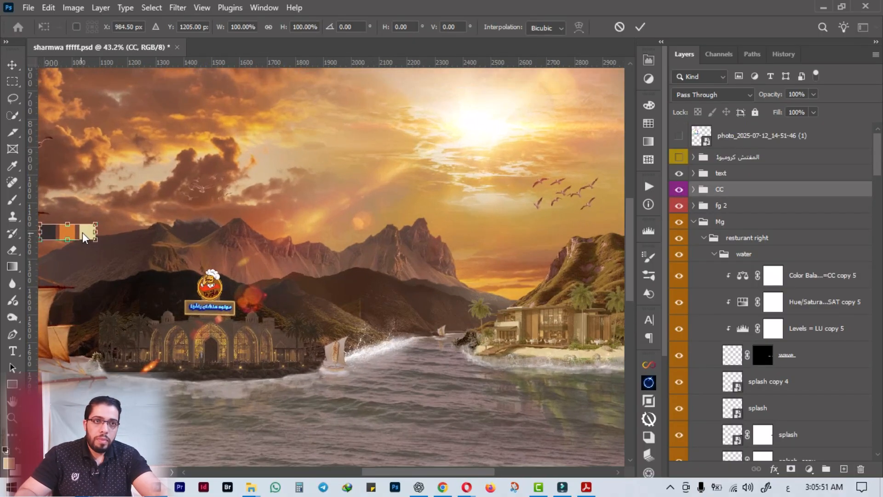
left_click_drag(78, 231, 606, 221)
scroll(606, 221, "up", 4)
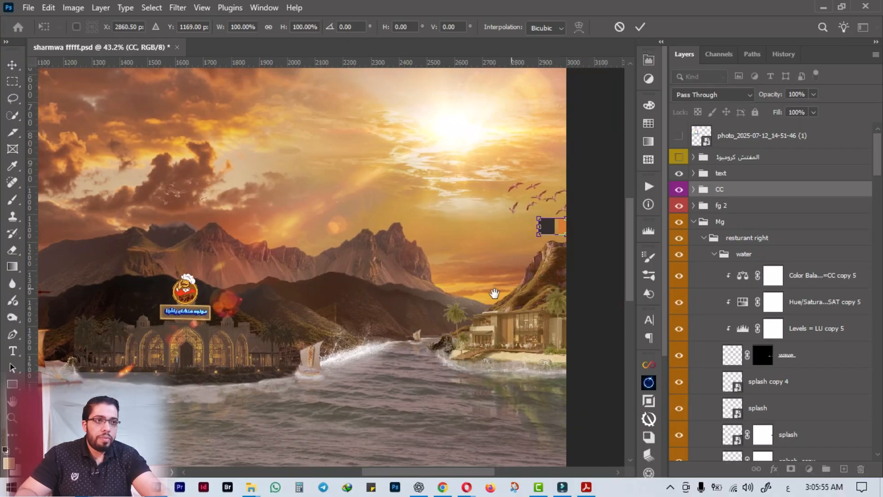
scroll(501, 246, "up", 2)
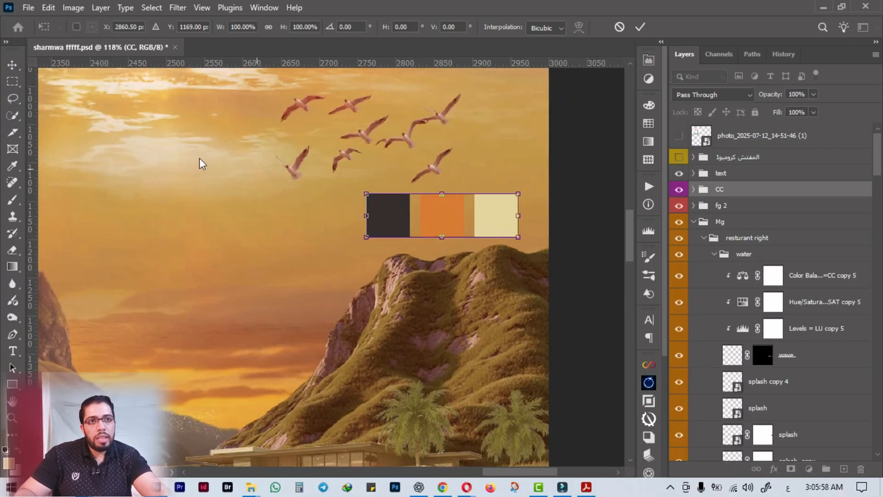
left_click(639, 27)
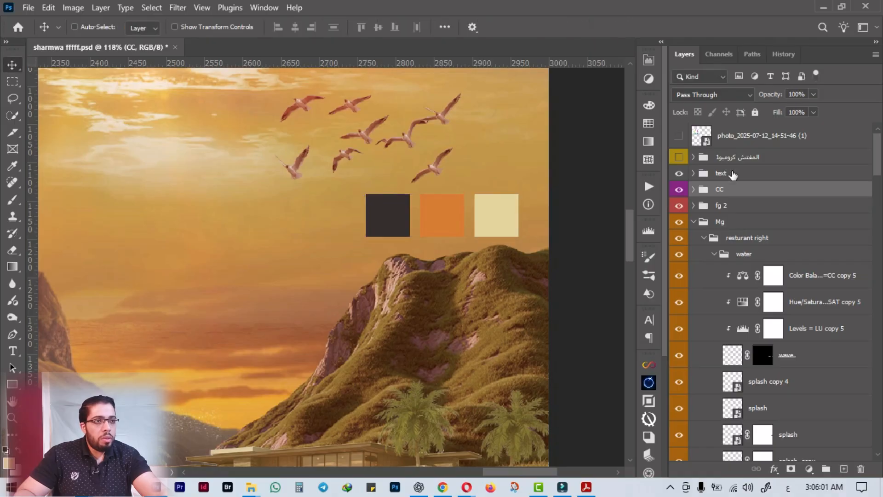
Find the green mountain's layers from the canvas and select the Image_fx image layer in "montain right green mg".
scroll(754, 202, "down", 3)
right_click(437, 352)
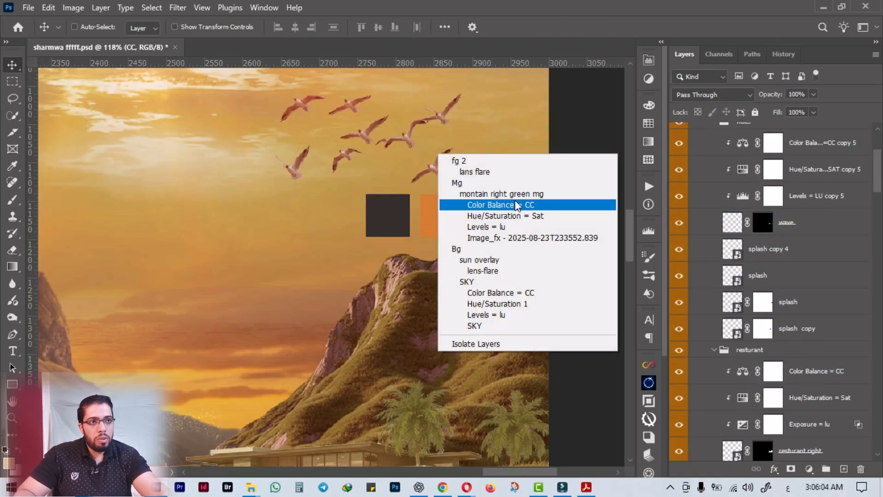
left_click(501, 204)
scroll(763, 331, "down", 2)
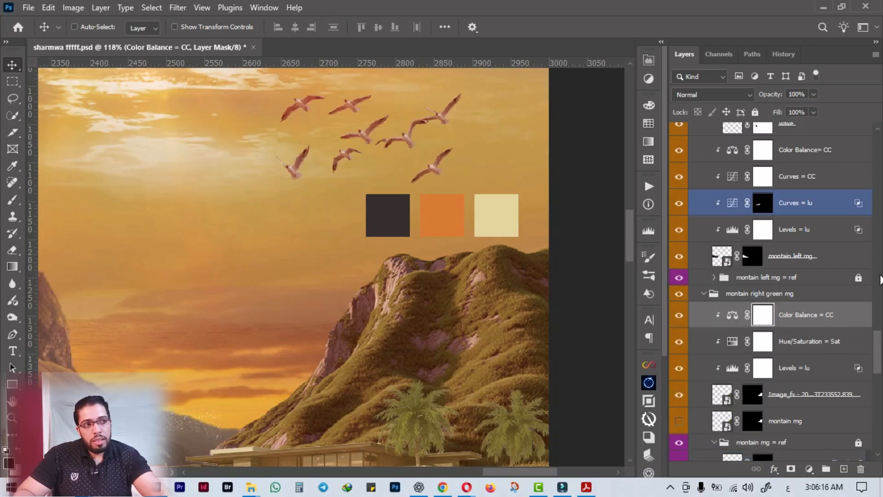
left_click(793, 403)
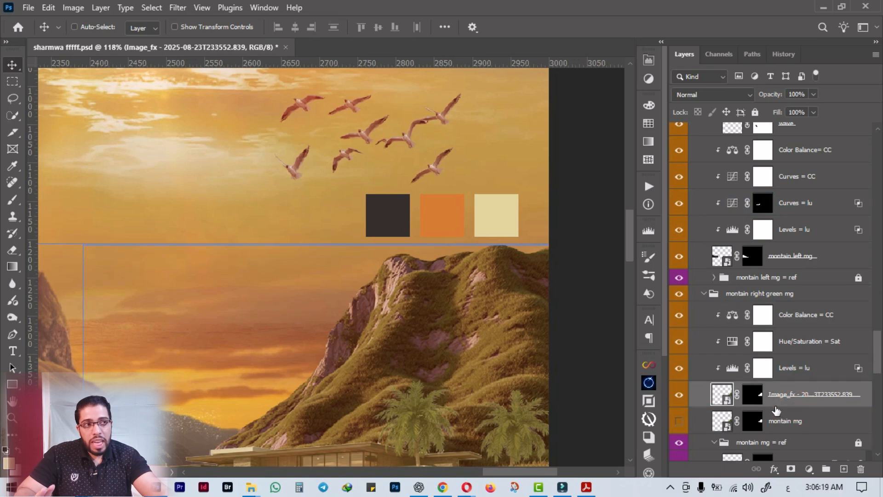
left_click(151, 7)
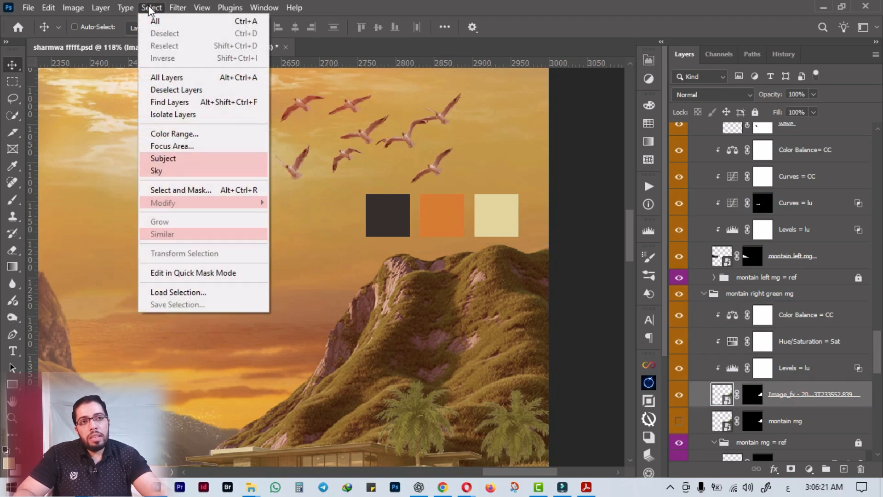
left_click(184, 138)
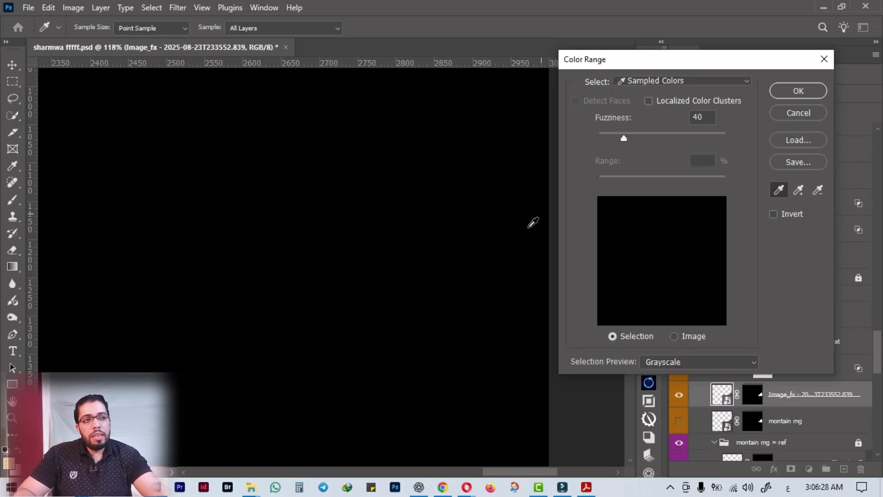
key("alt")
key("ctrl+minus")
key("ctrl+minus")
key("ctrl+minus")
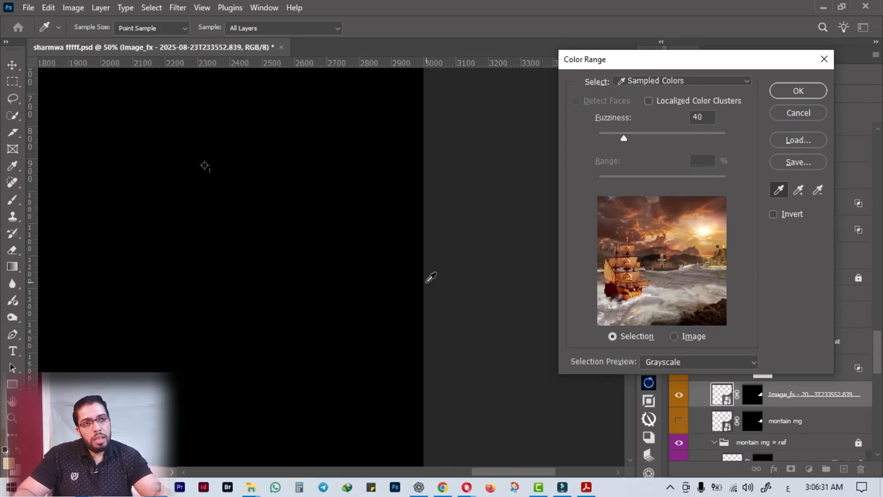
key("ctrl+minus")
key("ctrl+minus")
key("ctrl+minus")
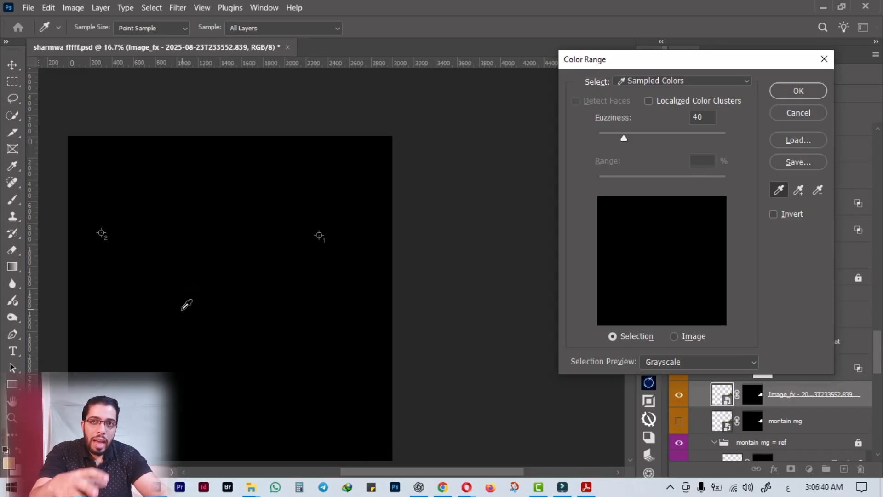
left_click(702, 81)
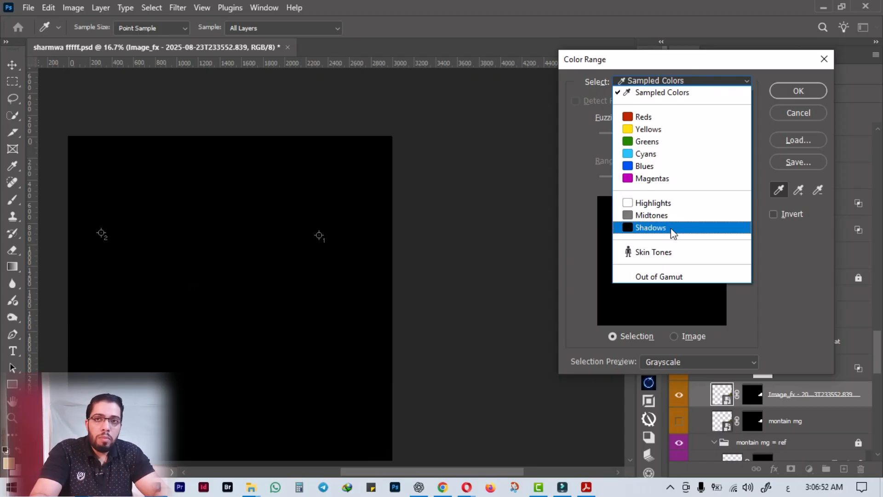
left_click(680, 202)
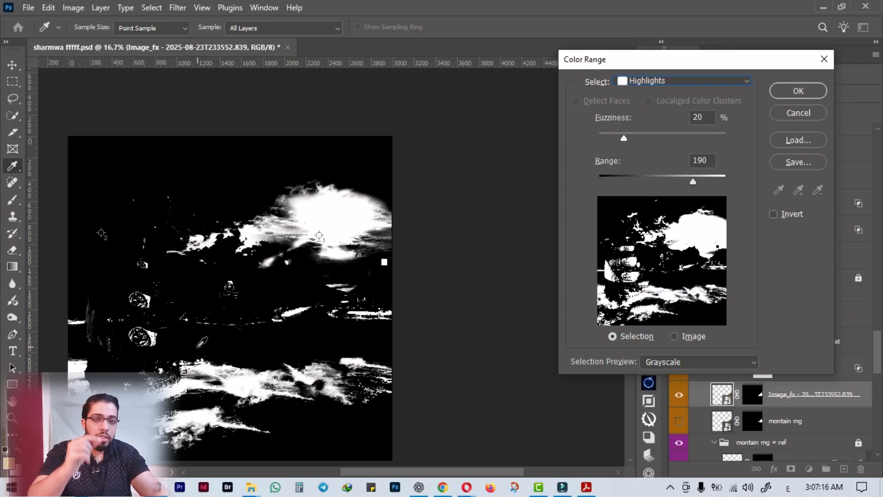
left_click(798, 113)
Isolate the Image_fx mountain layer by hiding every other layer in the document.
left_click(699, 365)
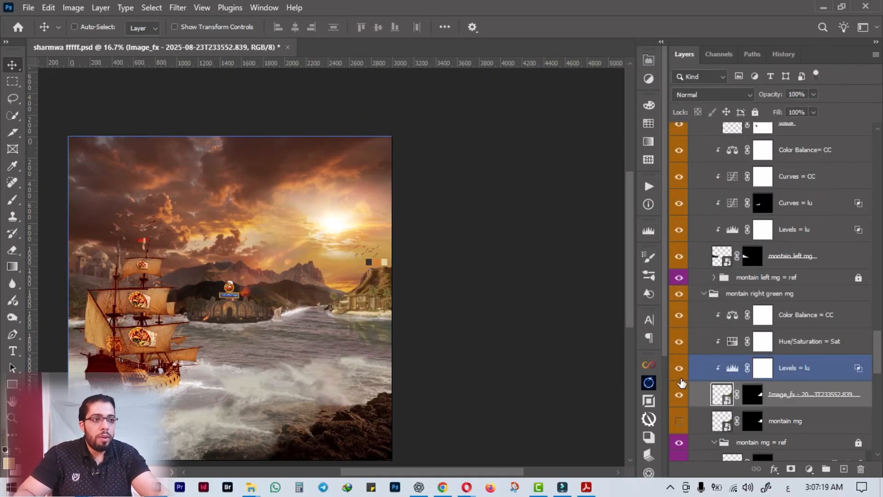
left_click(682, 383)
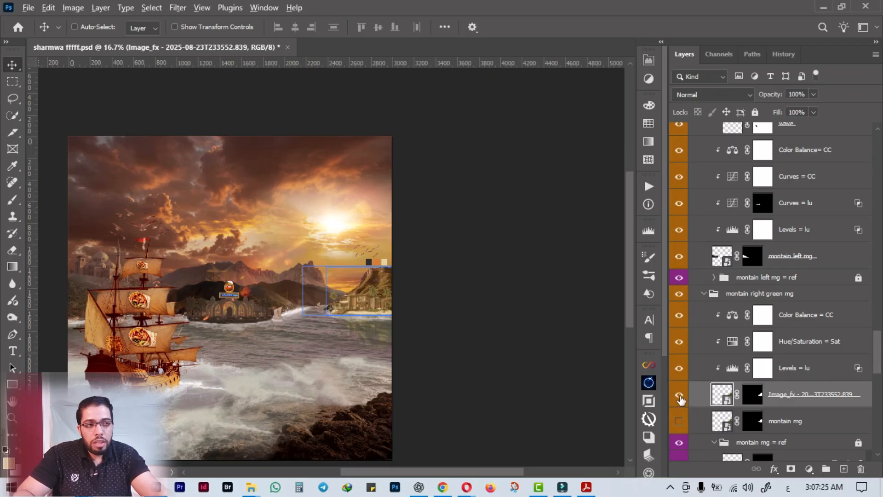
left_click(679, 395, "alt")
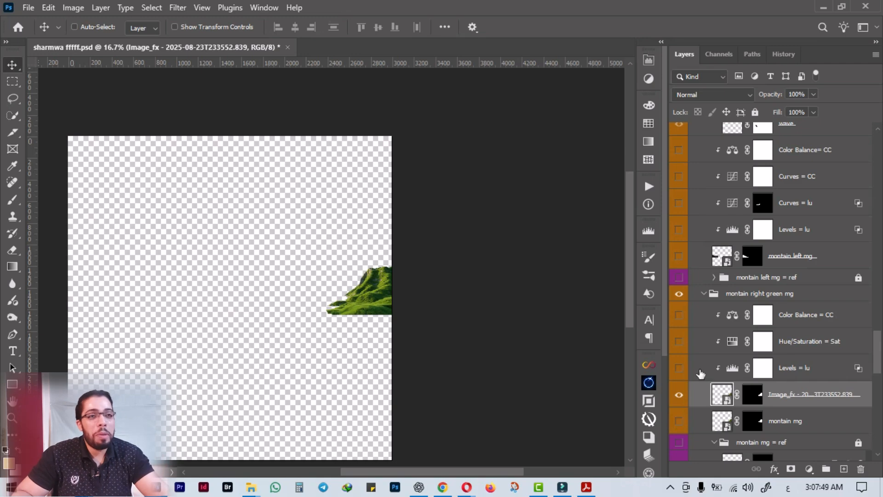
Start a Color Range selection on the isolated Image_fx mountain layer and restrict it to Highlights.
left_click(156, 11)
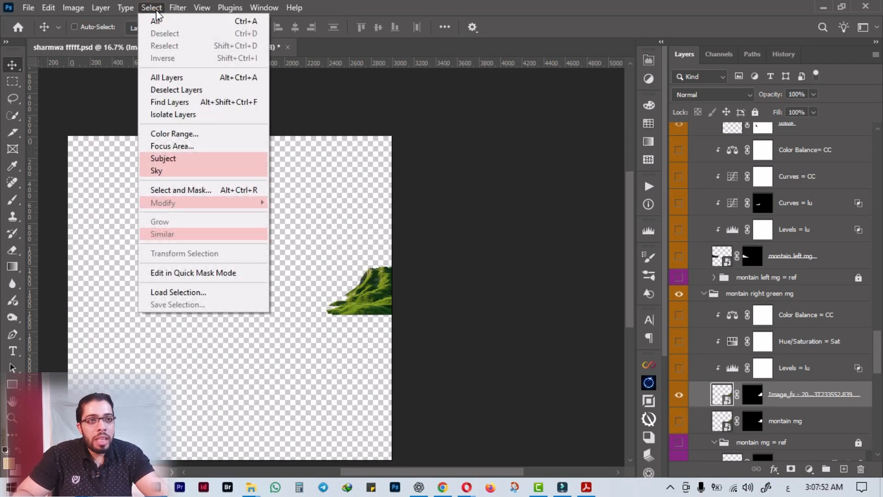
left_click(720, 402)
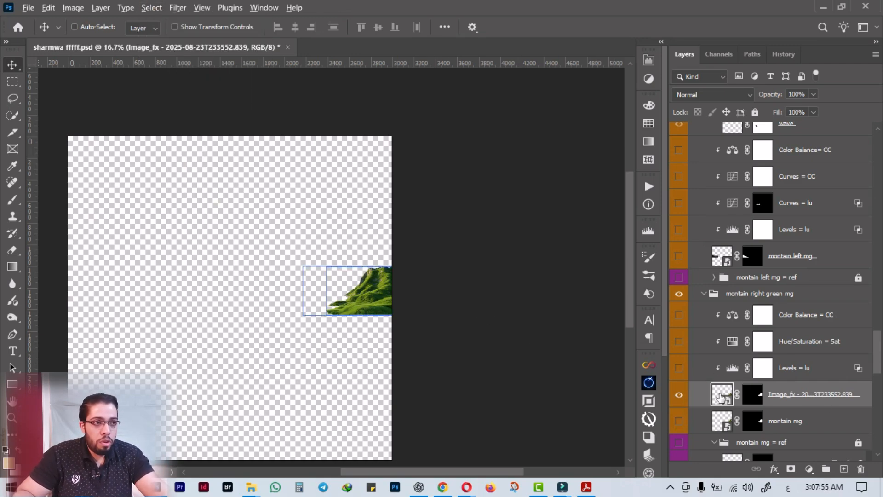
key("ctrl+0")
left_click_drag(555, 283, 462, 300)
scroll(446, 301, "up", 10)
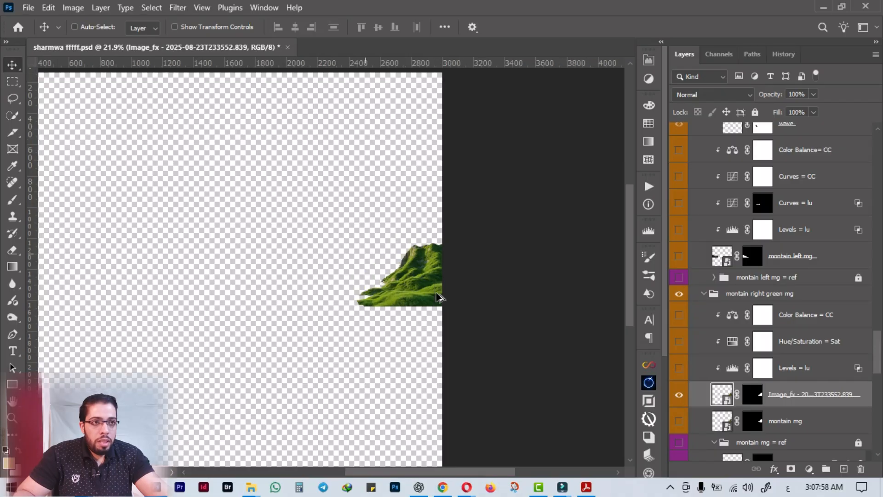
left_click_drag(408, 197, 333, 235)
left_click(149, 11)
left_click(228, 133)
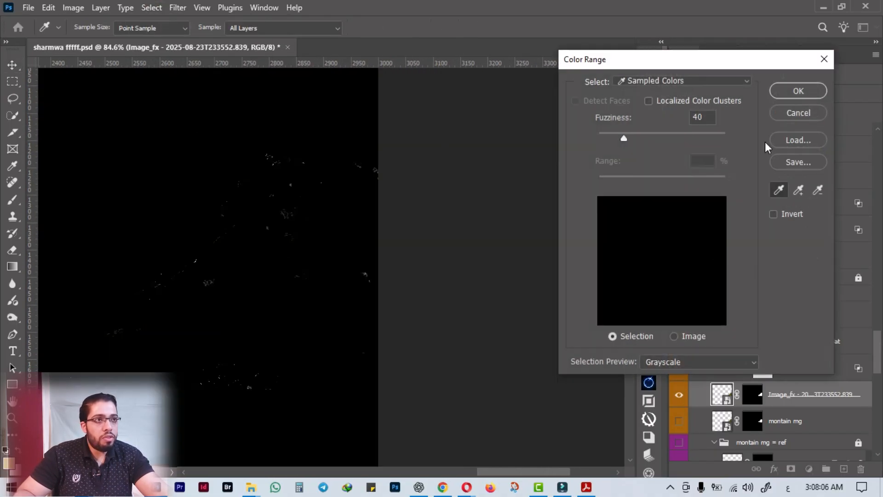
left_click(664, 83)
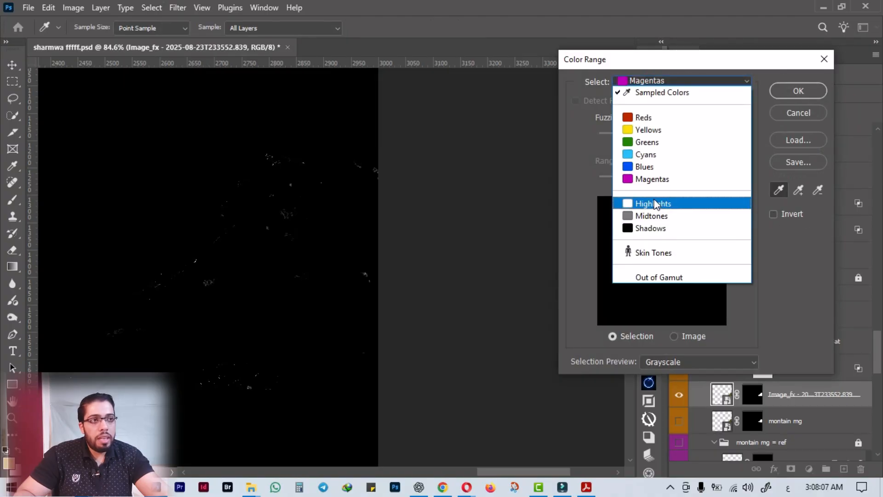
left_click(652, 200)
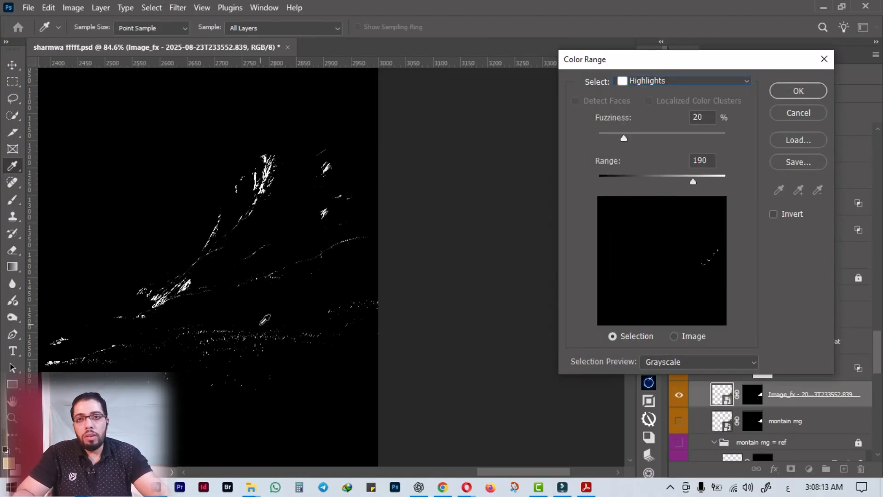
Compare the Color Range selection preview in Black Matte, White Matte and Quick Mask, and return it to Grayscale.
left_click(666, 364)
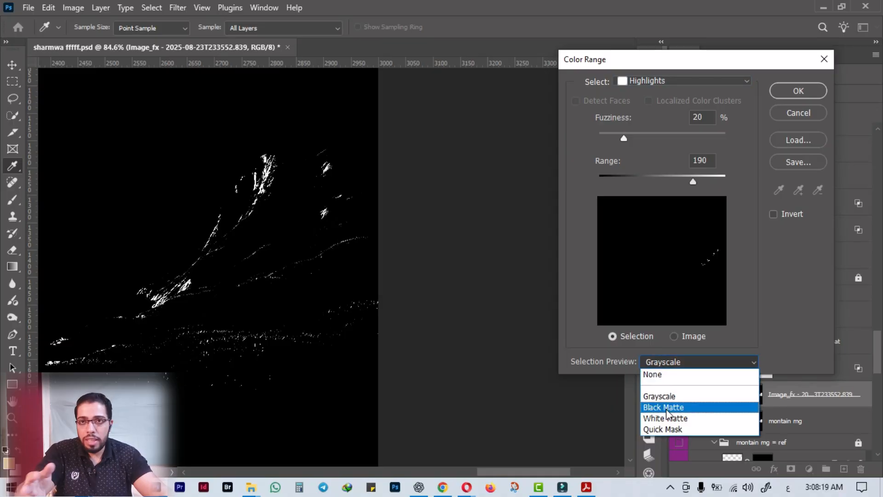
left_click(667, 409)
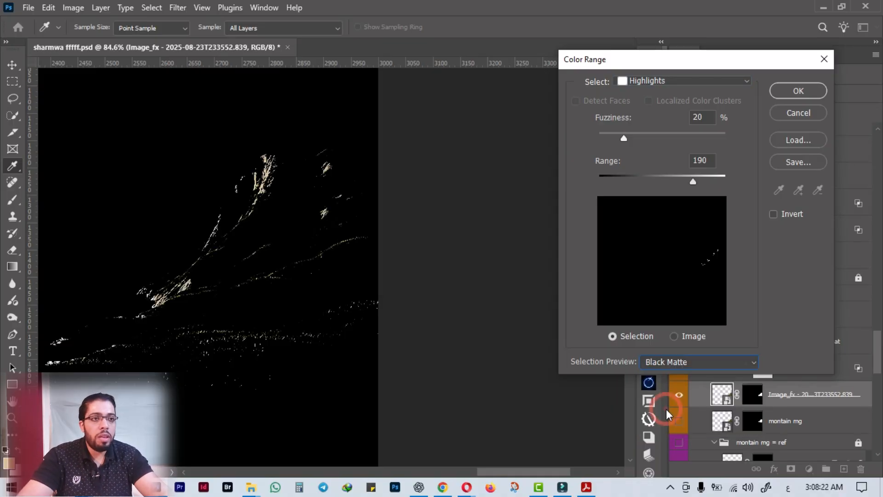
left_click(686, 362)
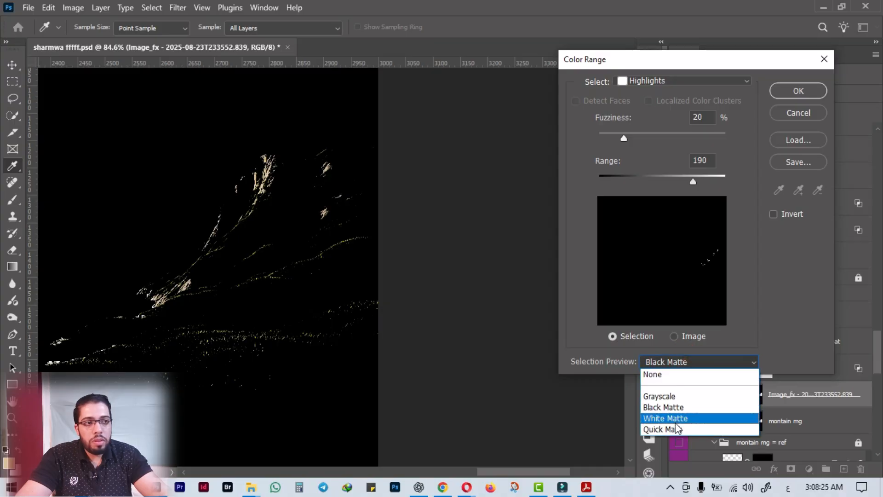
left_click(665, 414)
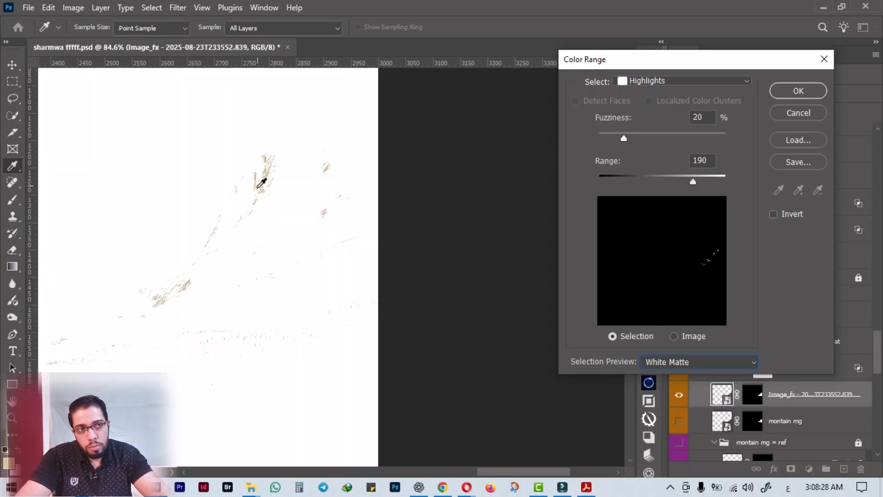
left_click(691, 361)
left_click(666, 429)
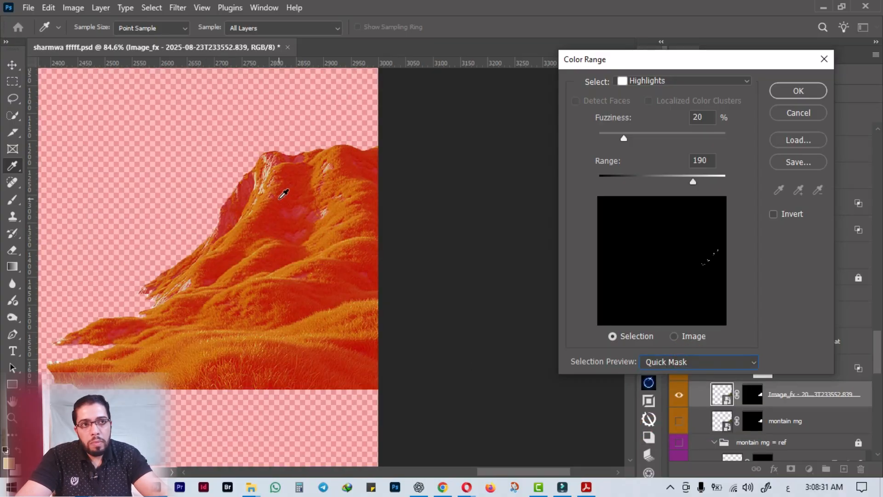
left_click(696, 362)
left_click(668, 394)
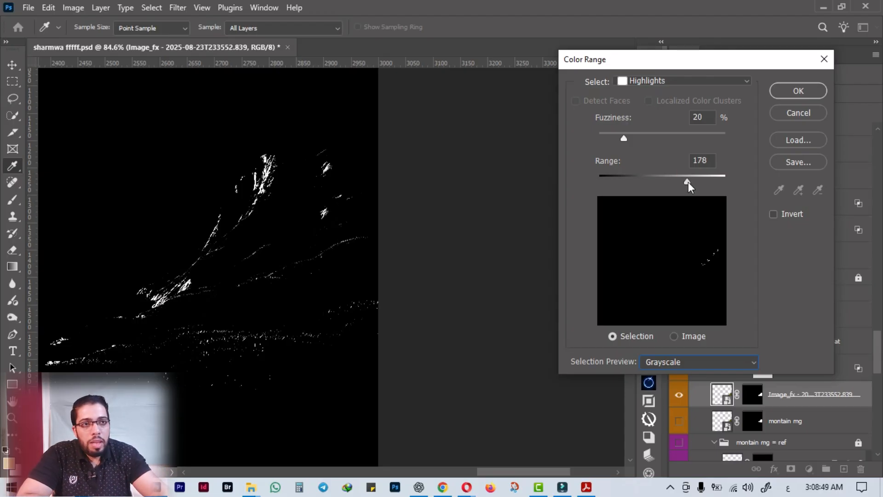
Set the highlights Color Range to Range 160 and Fuzziness 32%, and create the selection.
left_click(687, 181)
left_click_drag(687, 181, 685, 181)
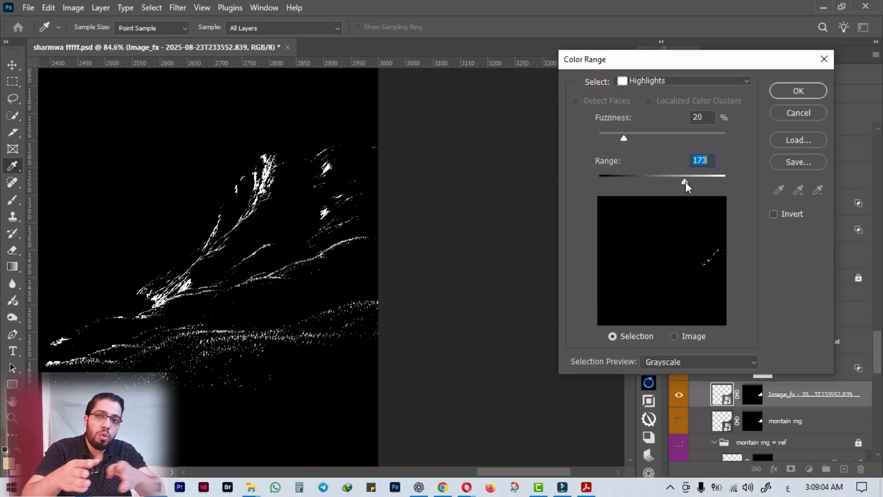
left_click_drag(679, 183, 678, 183)
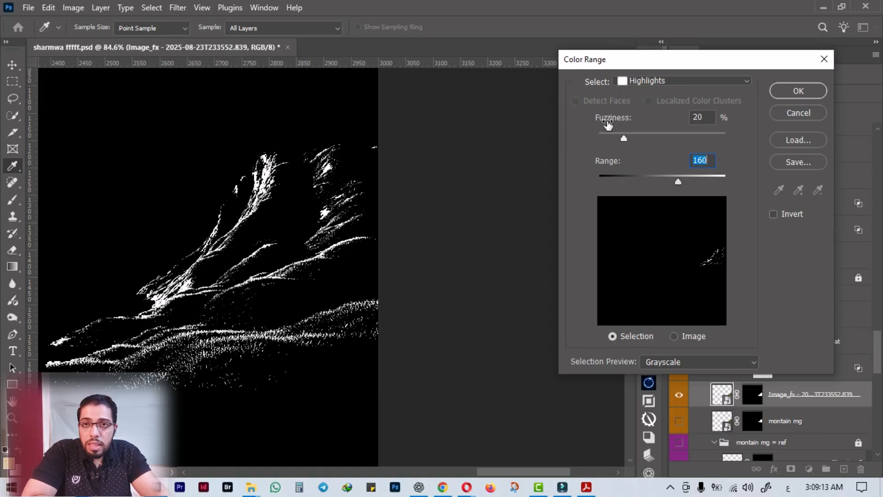
left_click_drag(624, 137, 621, 137)
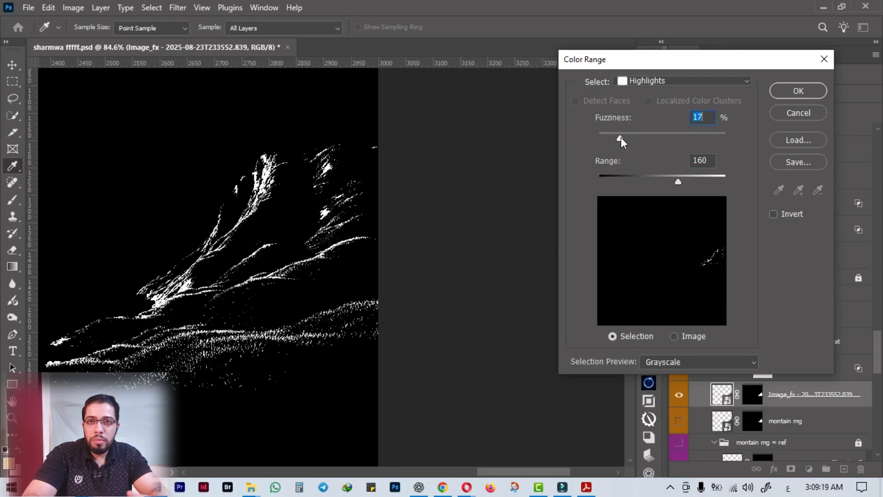
left_click_drag(621, 137, 640, 140)
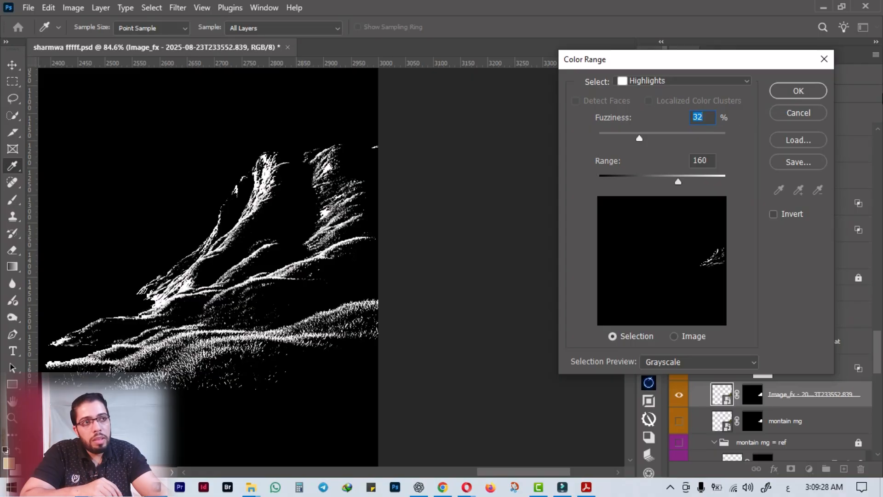
left_click(799, 91)
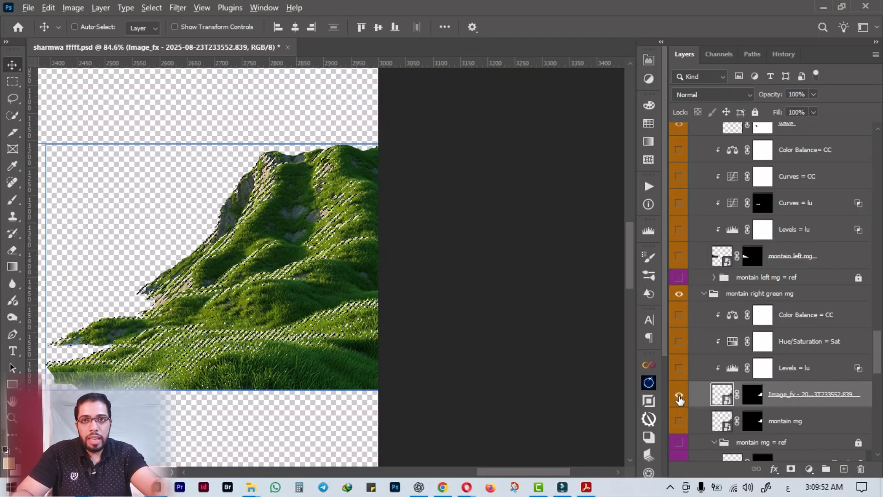
Show the other layers again and add a Solid Color fill of #e3d49b from the selection, clipped above Color Balance = CC on the green mountain.
left_click(680, 397, "alt")
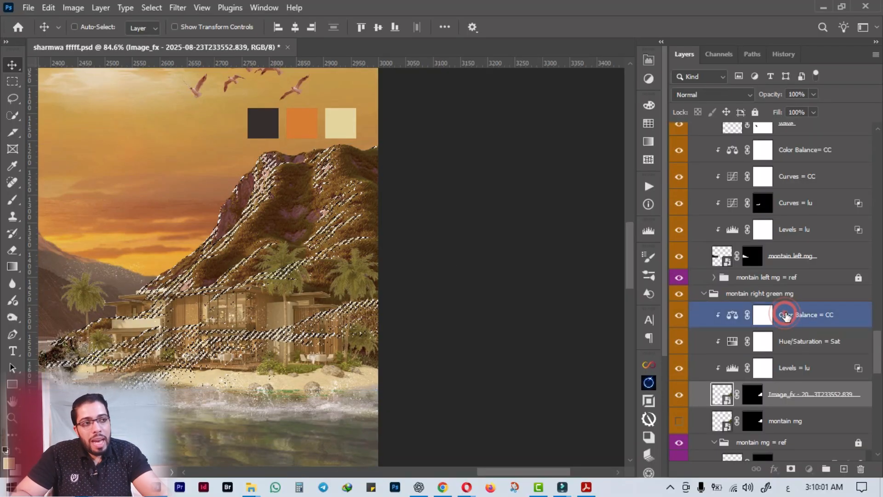
left_click(791, 313)
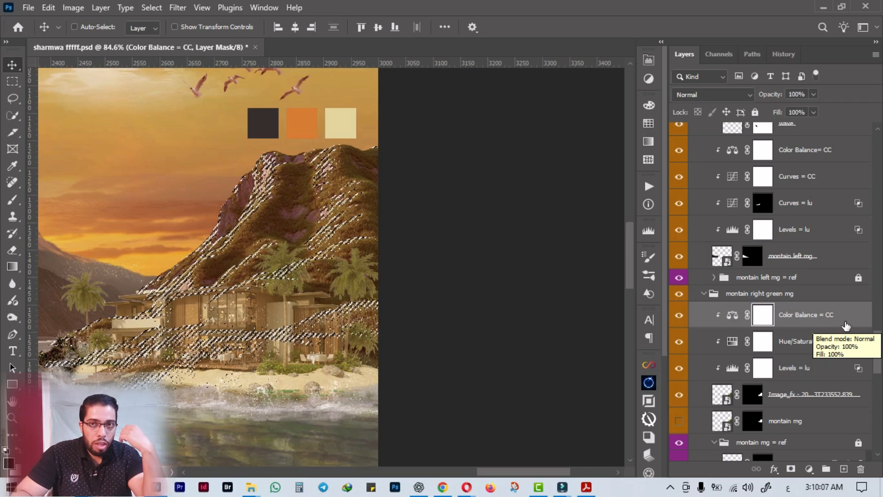
left_click(809, 468)
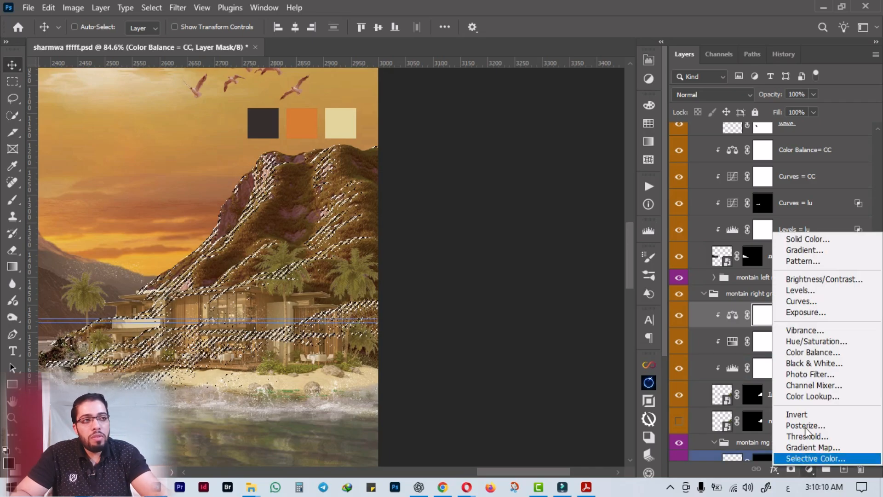
left_click(806, 239)
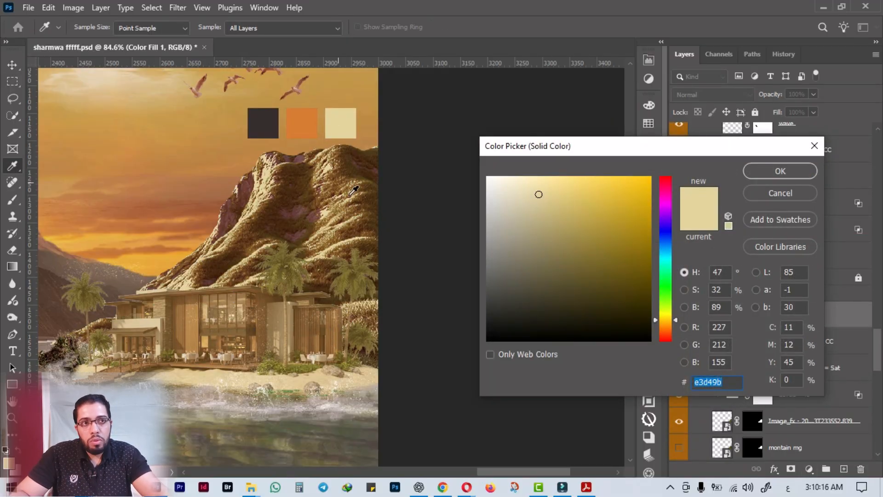
left_click(780, 170)
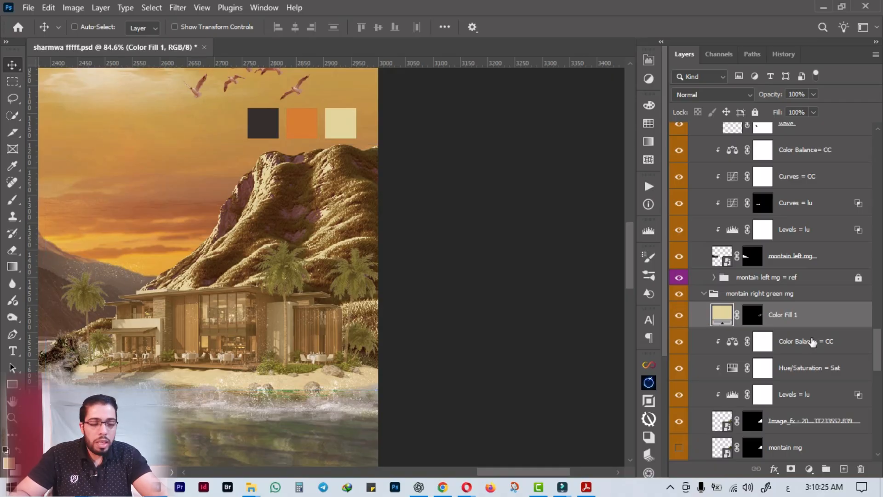
left_click(720, 326, "alt")
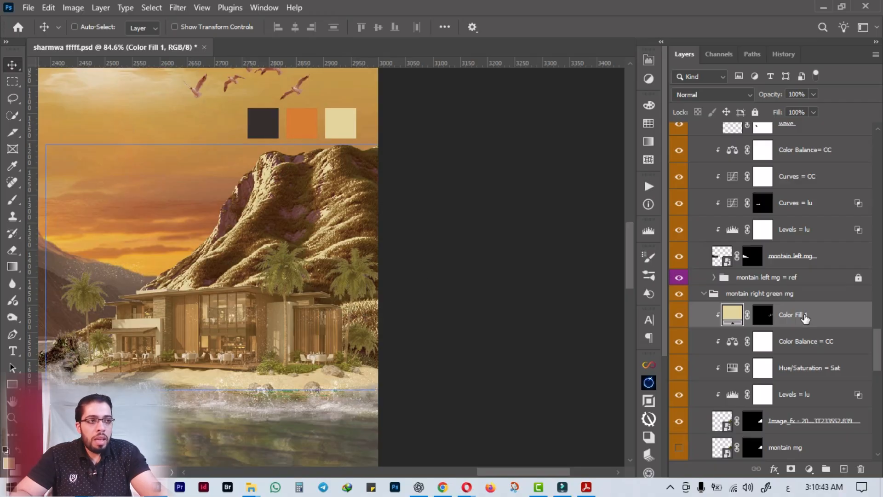
Blend Color Fill 1 into the mountain with Blend If by splitting the Underlying Layer's dark slider, its lower half at 81.
right_click(804, 316)
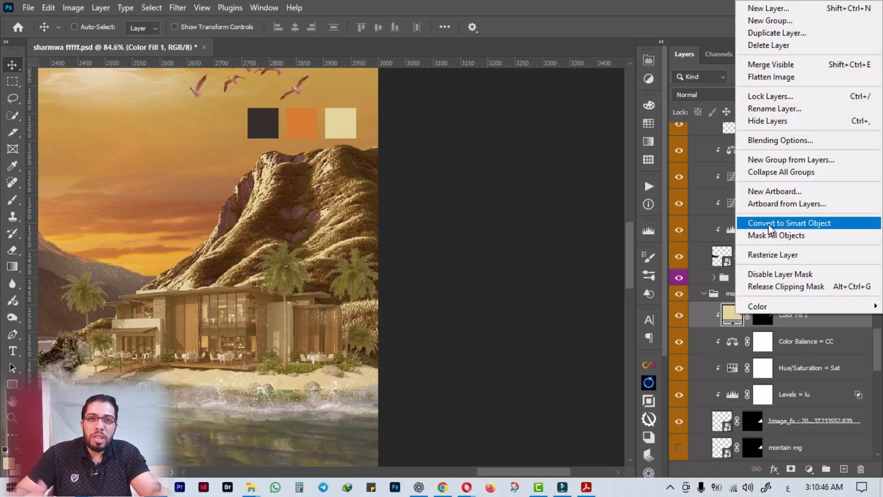
left_click(783, 140)
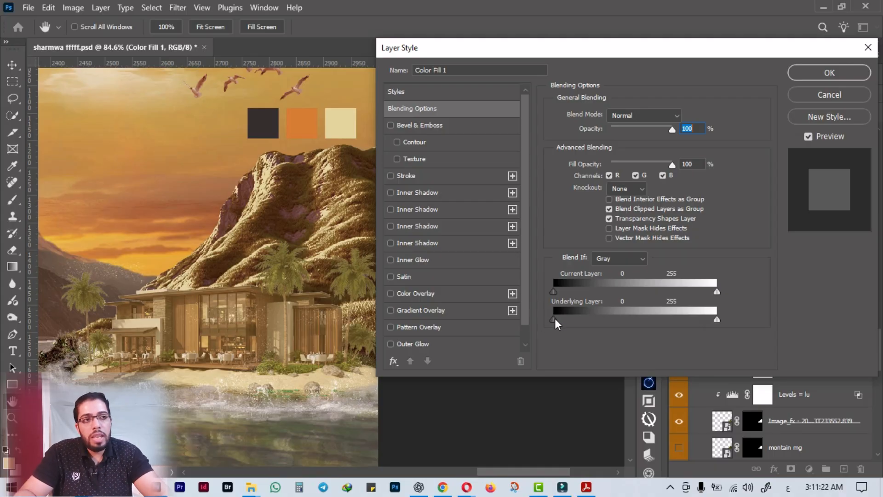
left_click_drag(554, 318, 649, 324)
key("alt")
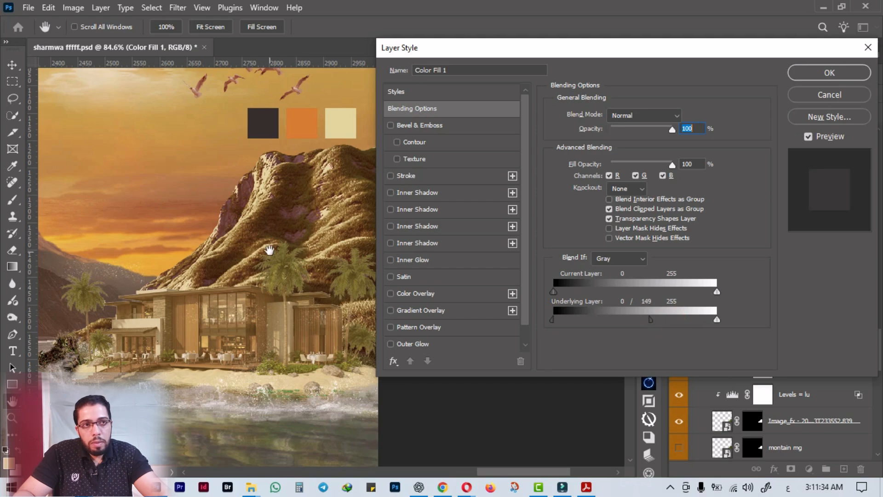
left_click_drag(553, 319, 578, 319)
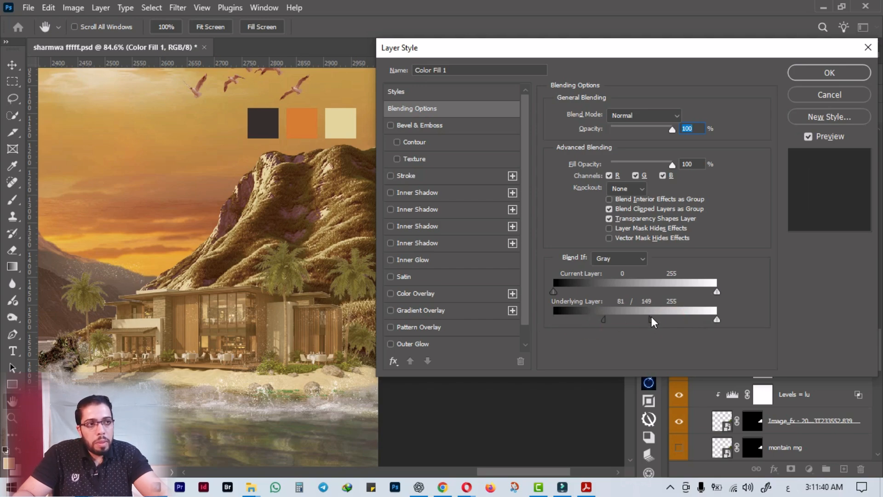
left_click_drag(644, 317, 684, 321)
left_click(829, 73)
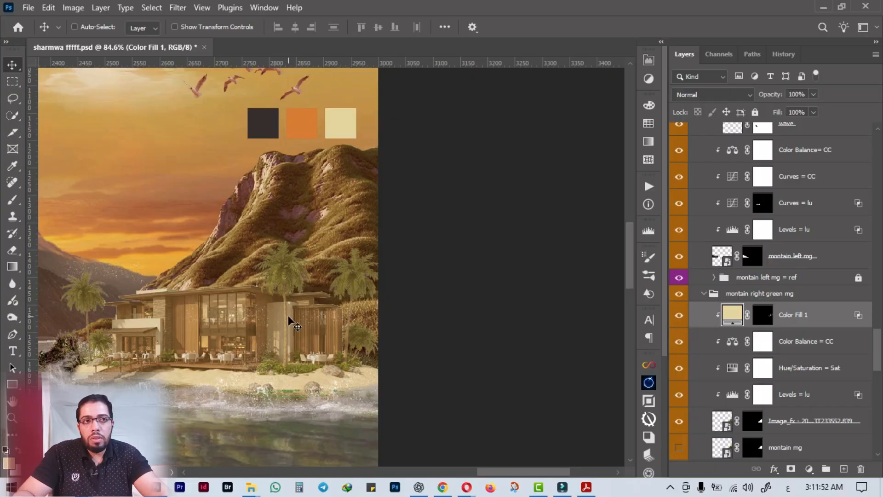
Try the Screen blend mode on Color Fill 1 over the mountain.
scroll(289, 319, "down", 3)
left_click(729, 94)
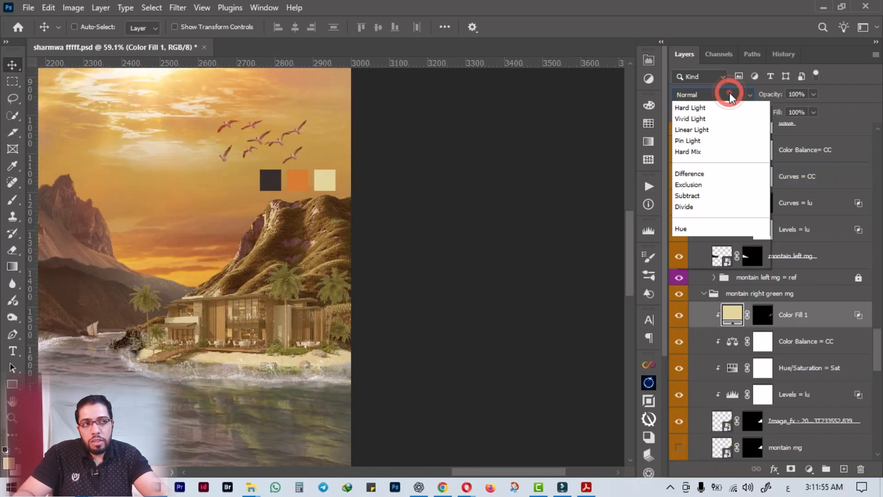
left_click(694, 217)
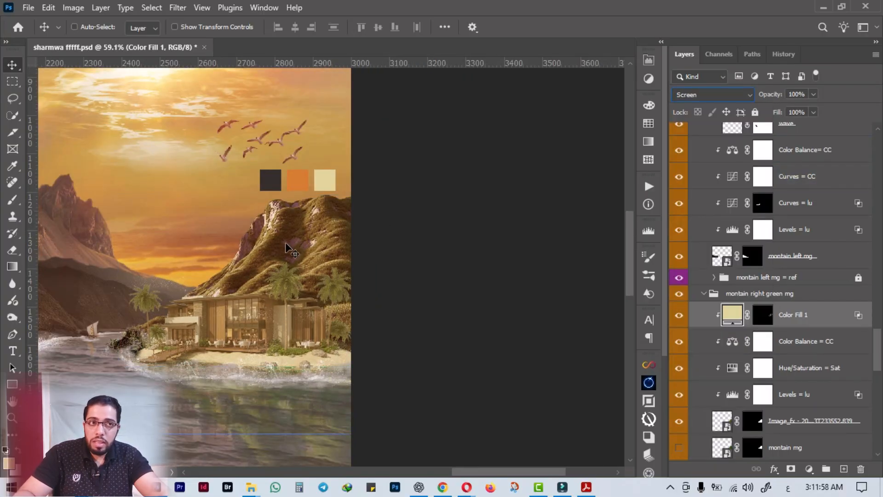
scroll(285, 248, "up", 3)
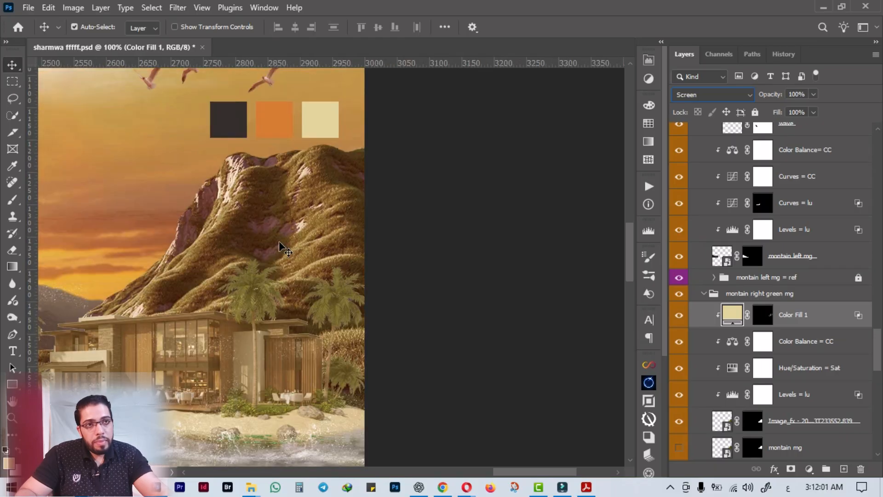
Set Color Fill 1 to the Color Dodge blend mode and reduce its Fill to 47%.
left_click(676, 92)
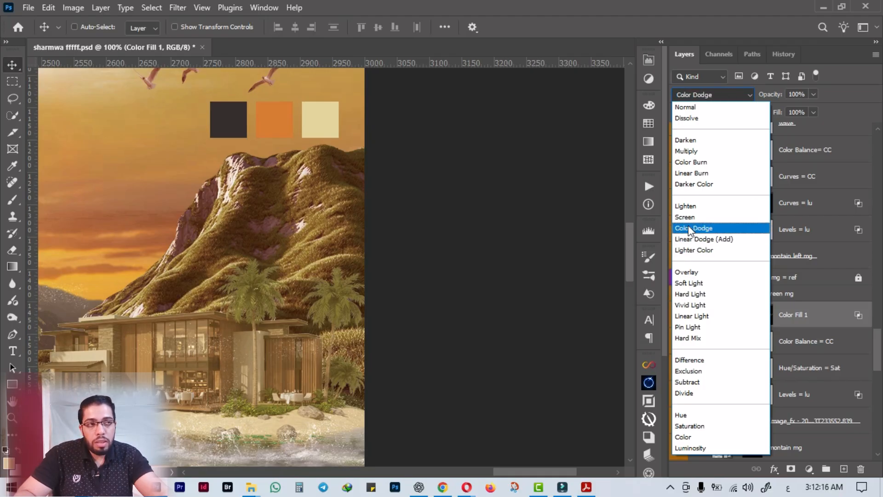
left_click(690, 229)
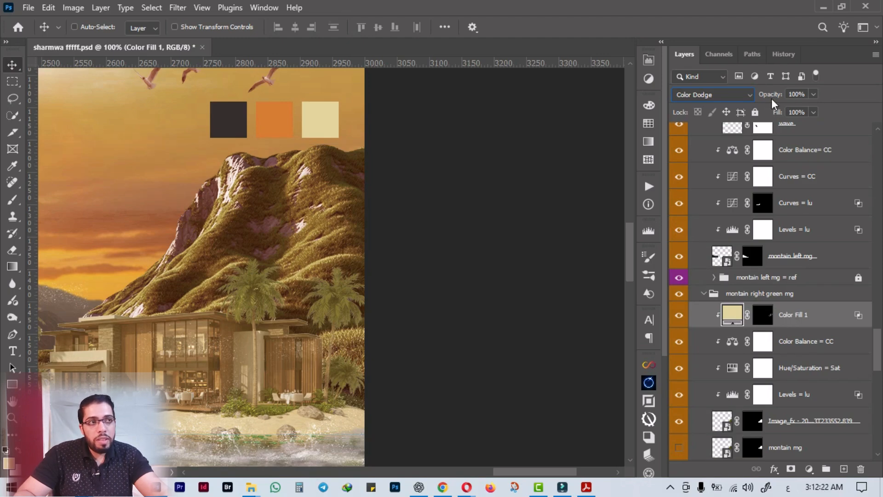
left_click_drag(774, 112, 732, 124)
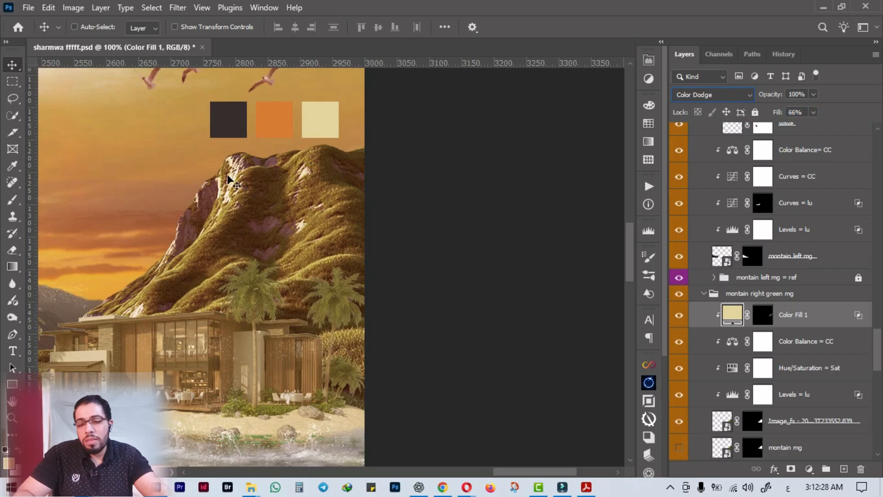
mouse_move(778, 113)
left_mouse_down()
mouse_move(767, 115)
mouse_move(787, 114)
mouse_move(779, 114)
left_mouse_up()
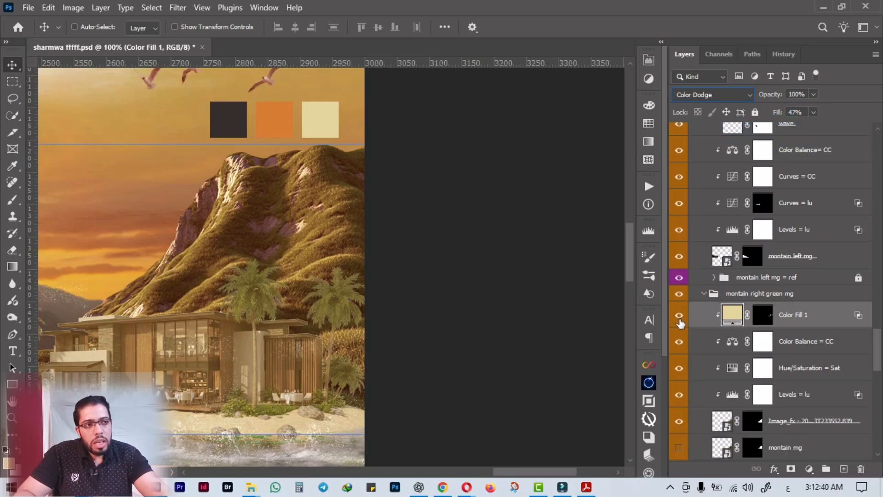
Compare the mountain with and without Color Fill 1, and try the fill in Normal blend mode at 100% Fill.
left_click(679, 319)
left_click(679, 319)
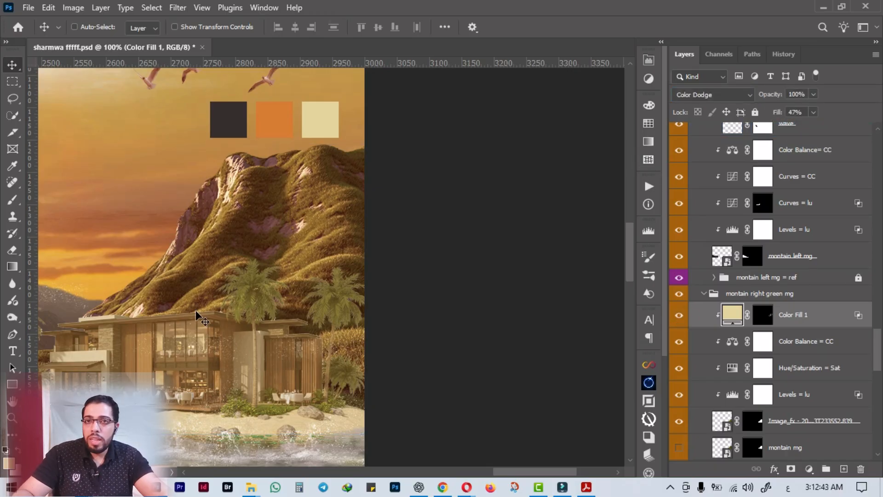
left_click(726, 95)
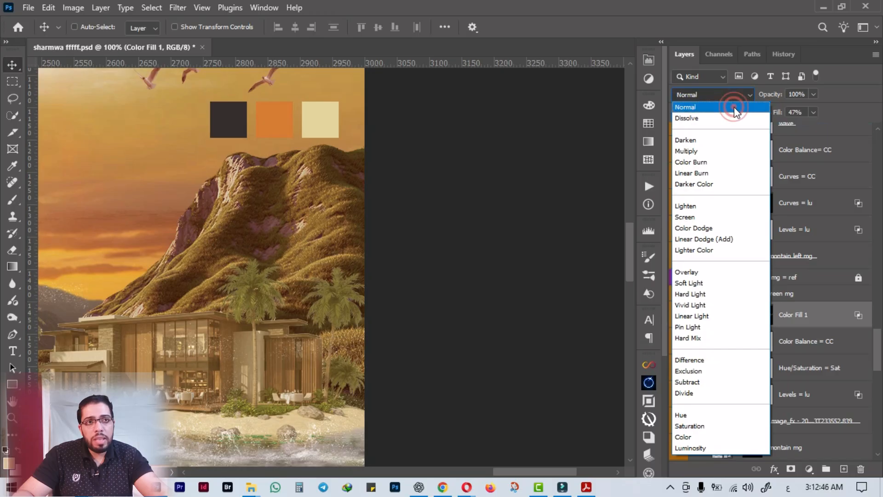
left_click(734, 104)
left_click_drag(777, 111, 880, 103)
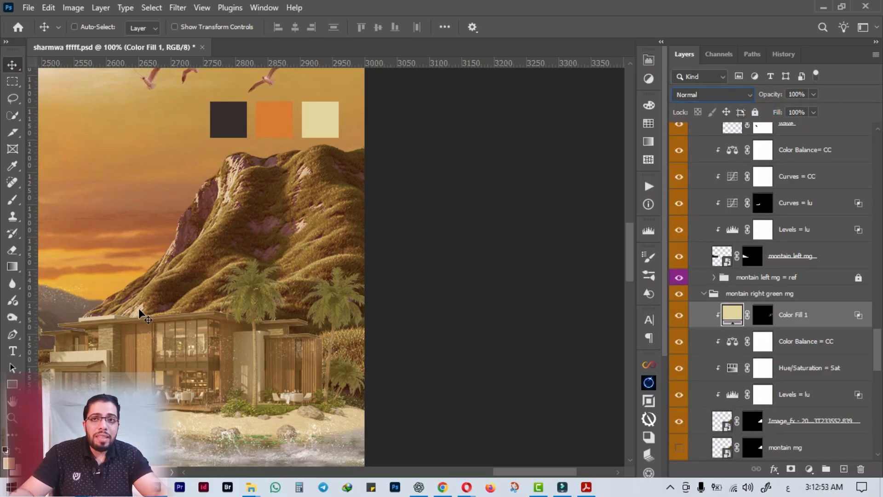
Set Color Fill 1 to Color Dodge at 49% Fill and compare the mountain with and without it.
left_click(686, 95)
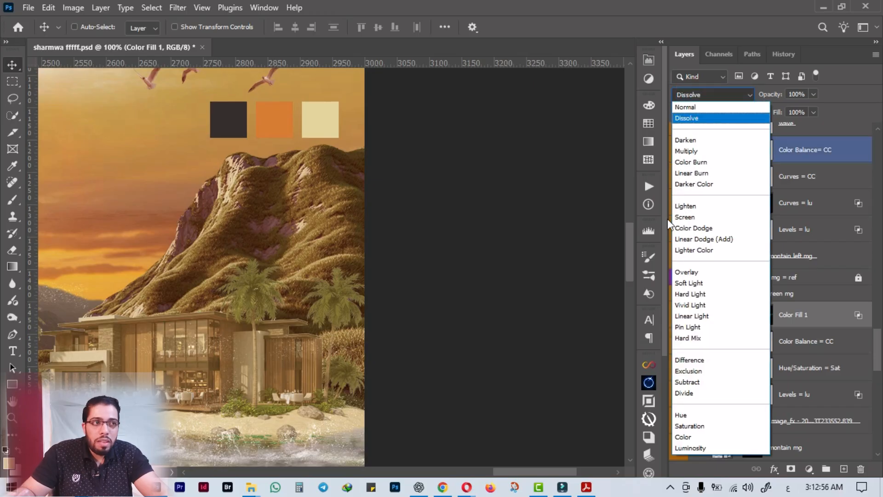
left_click(685, 228)
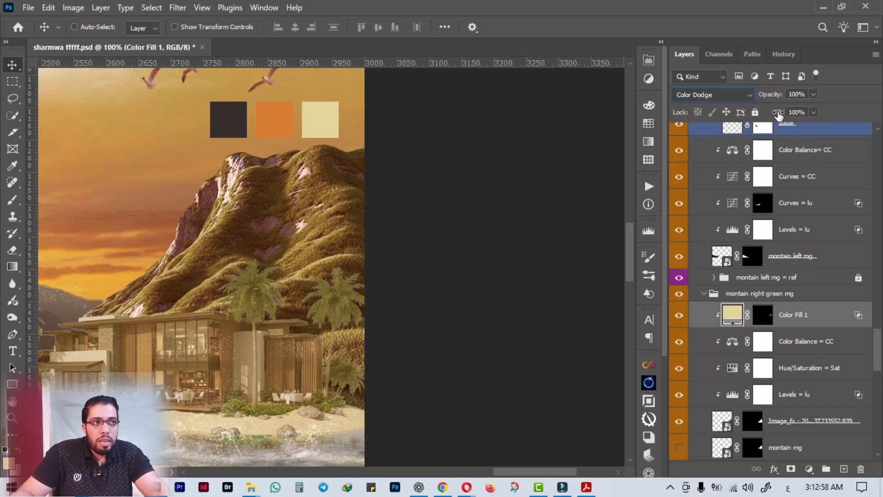
left_click_drag(777, 112, 752, 119)
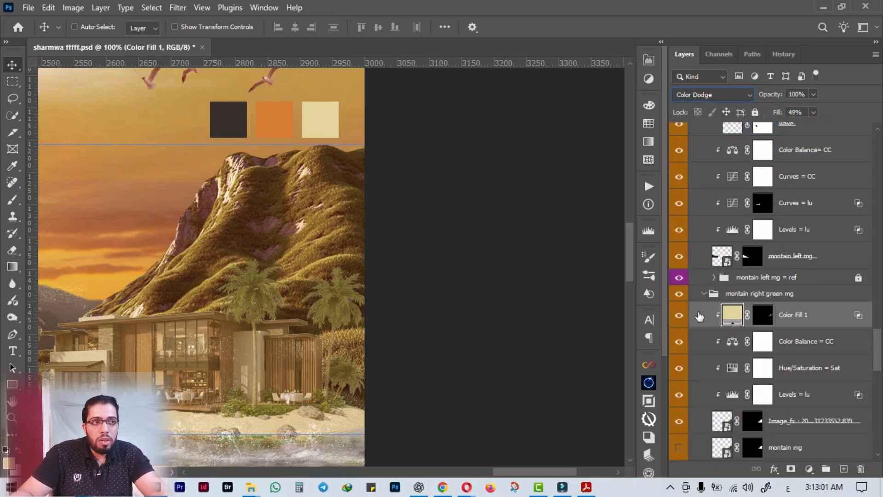
left_click(679, 316)
left_click(679, 316)
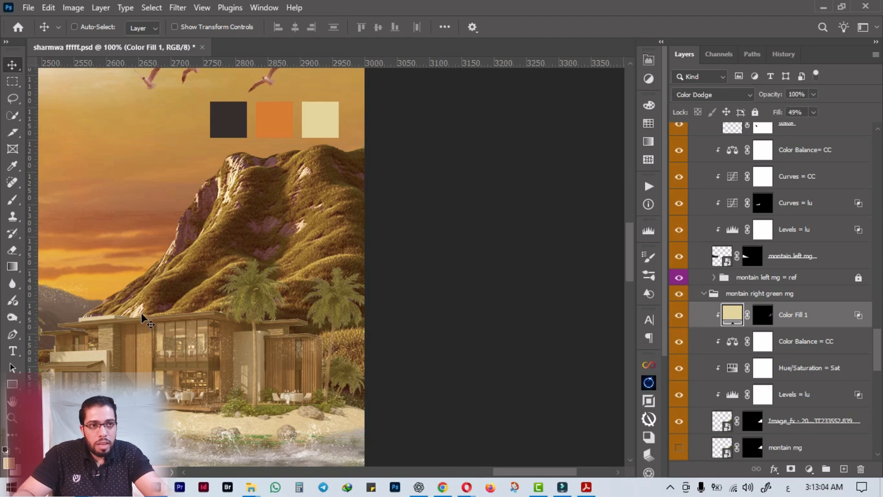
Hide Color Fill 1 and briefly isolate the green mountain image layer beneath its adjustments before showing the other layers again.
left_click(854, 341)
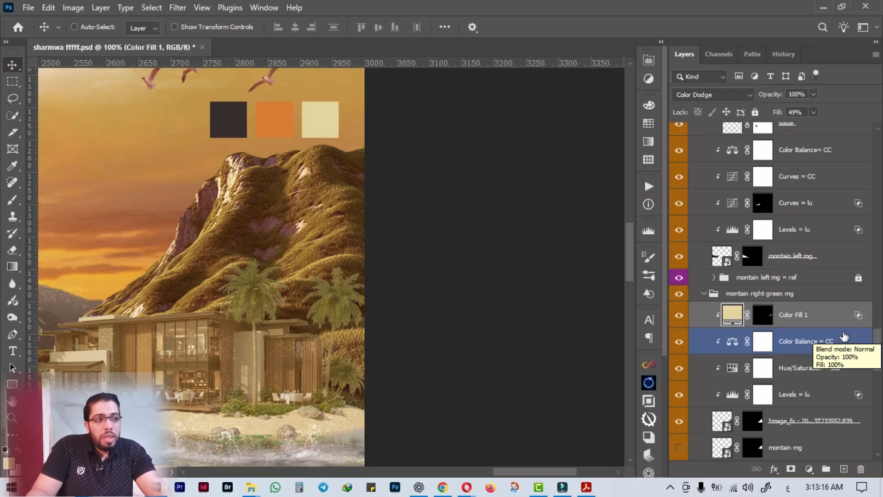
left_click(679, 315)
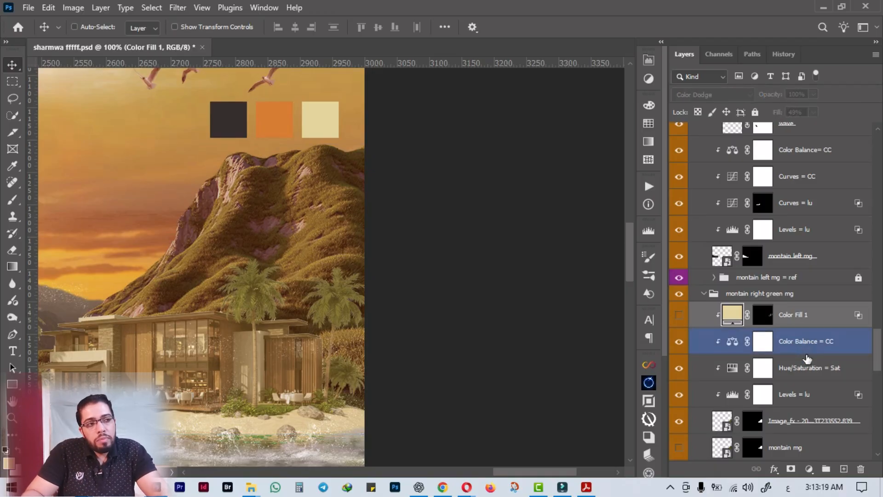
left_click(802, 368)
left_click(786, 426)
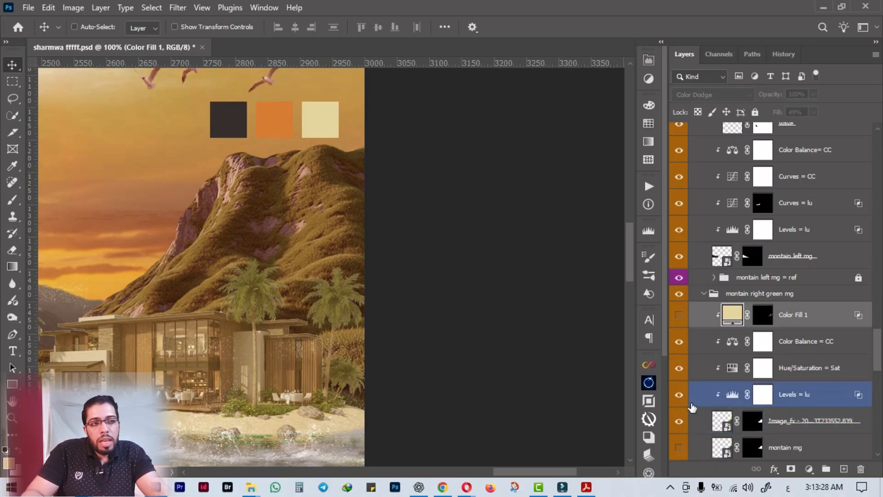
scroll(690, 419, "down", 1)
left_click(679, 395, "alt")
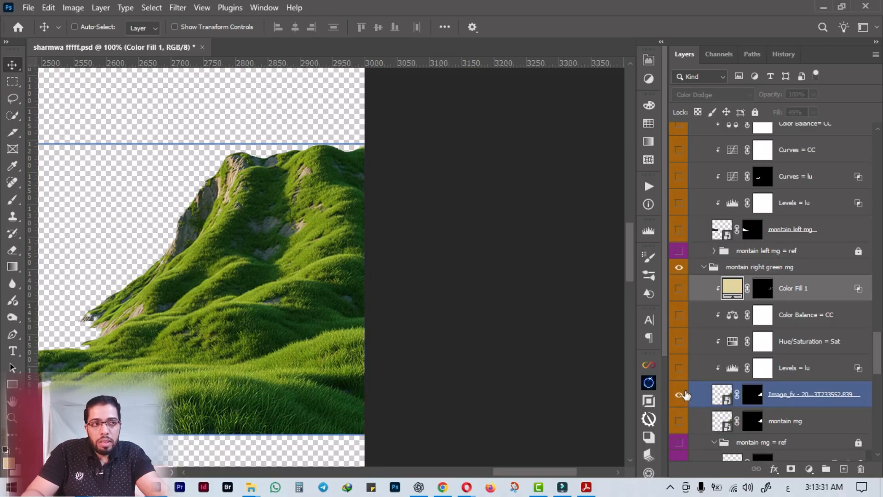
left_click(678, 395, "alt")
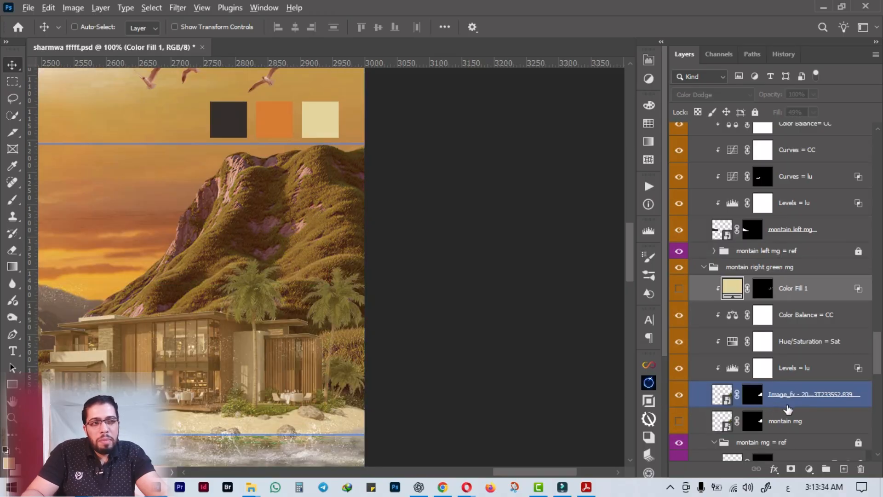
Duplicate the masked green mountain image layer and show only the copy.
left_click_drag(788, 409, 781, 416)
scroll(728, 424, "down", 2)
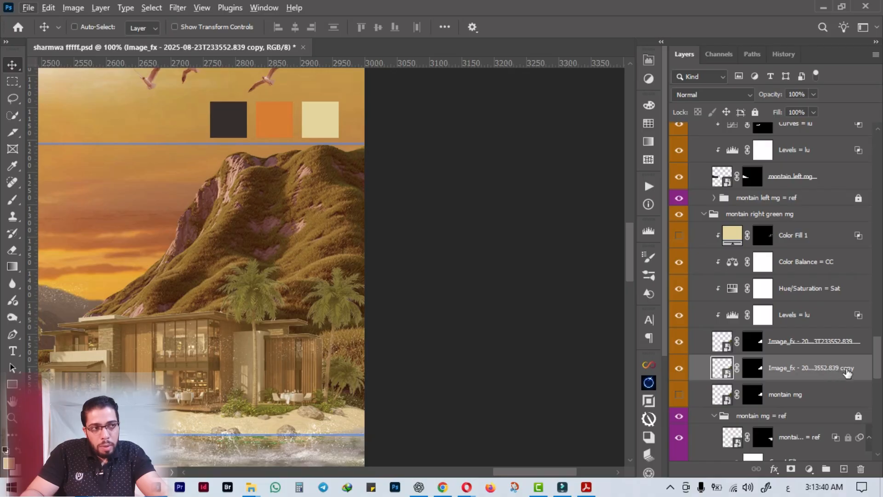
left_click(680, 369, "alt")
Compare the Red, Green and Blue channels of the isolated mountain for contrast between its highlights and shadows.
left_click(718, 54)
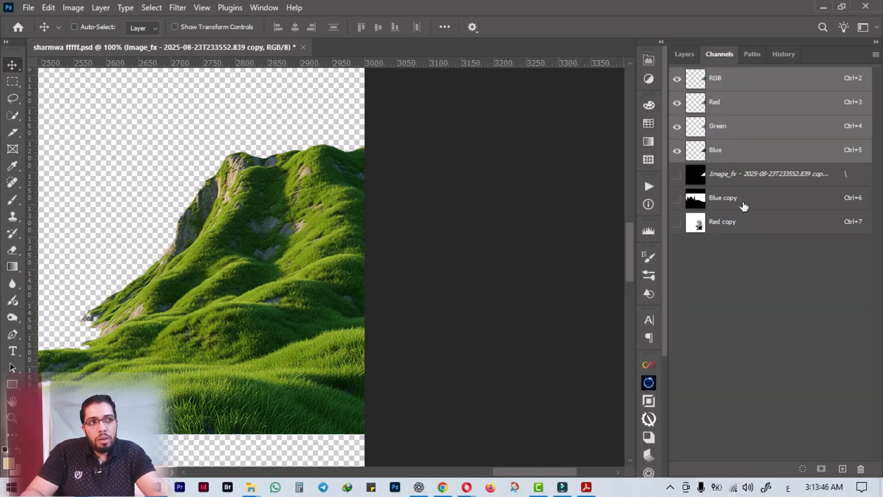
left_click(727, 102)
left_click(729, 123)
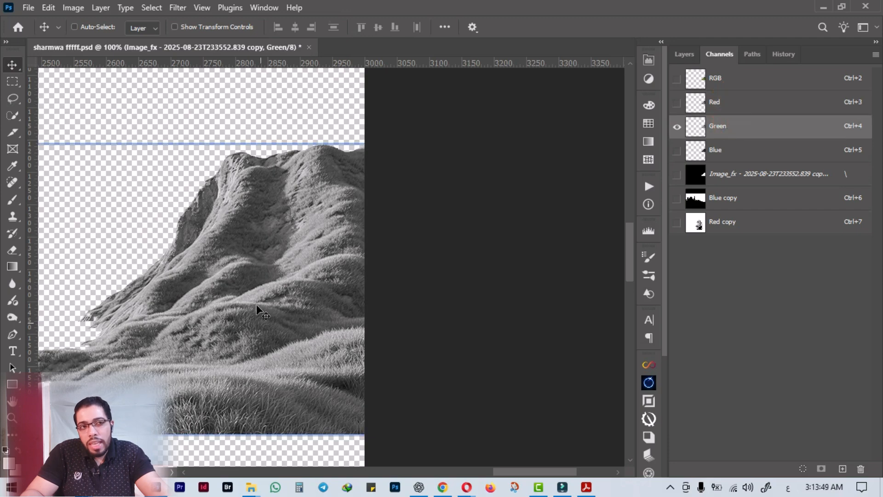
left_click(723, 151)
left_click(719, 133)
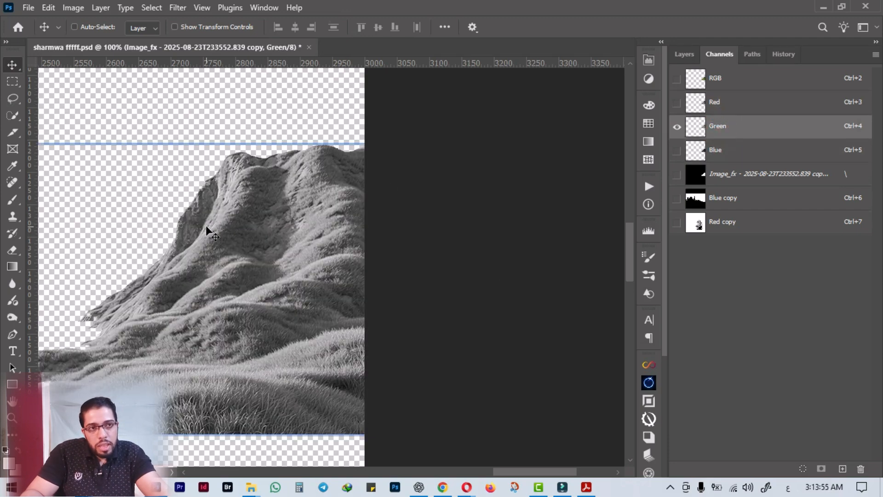
left_click(750, 108)
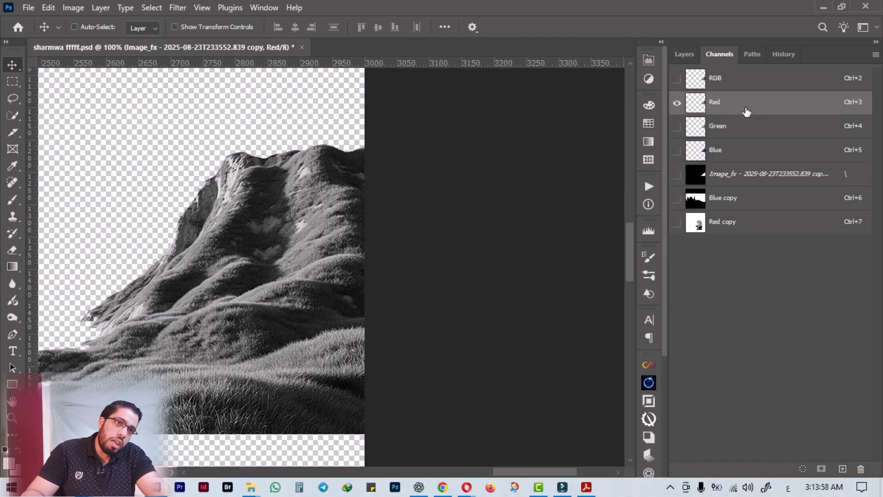
left_click(774, 133)
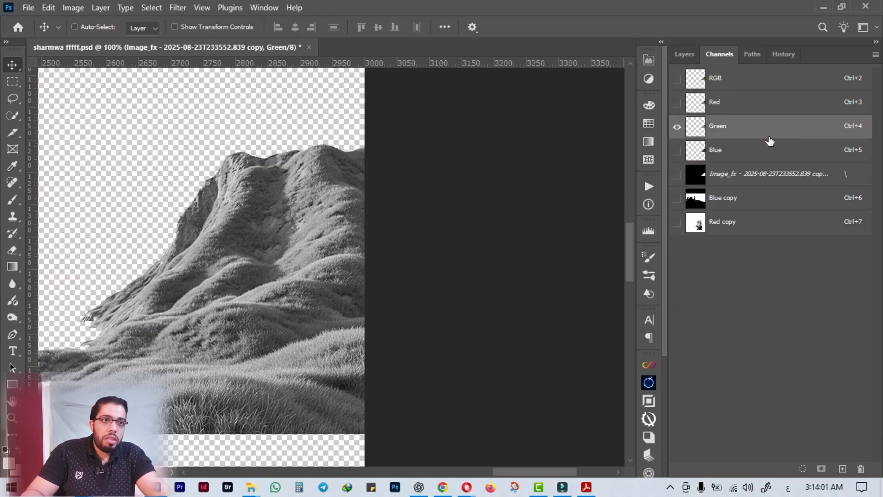
left_click(760, 112)
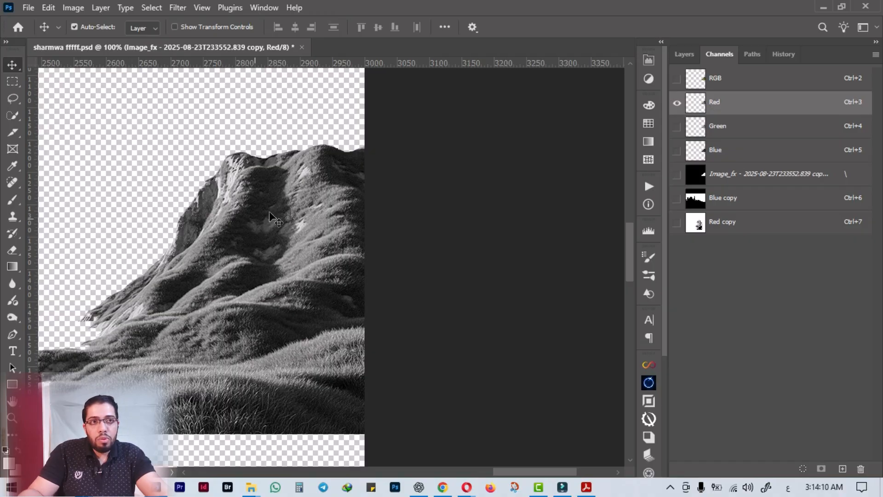
left_click(719, 132)
left_click(717, 102)
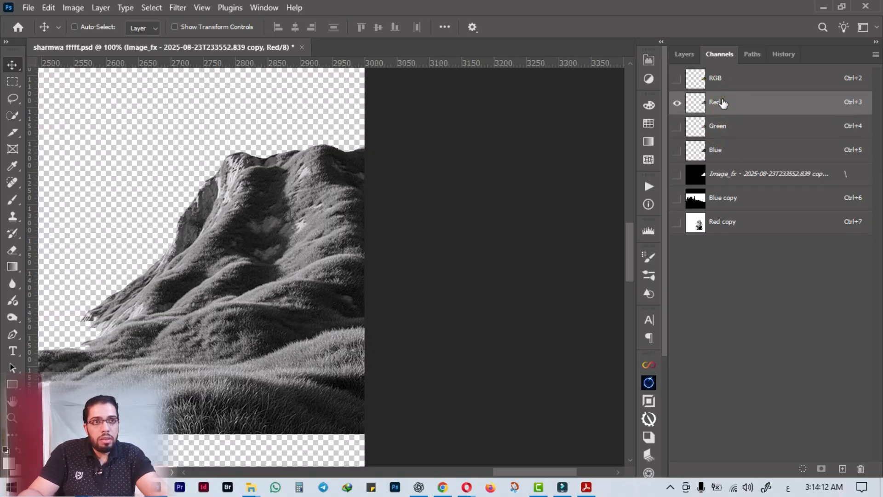
Load the mountain's Red channel as a selection and save that selection as a new alpha channel.
left_click(695, 102, "ctrl")
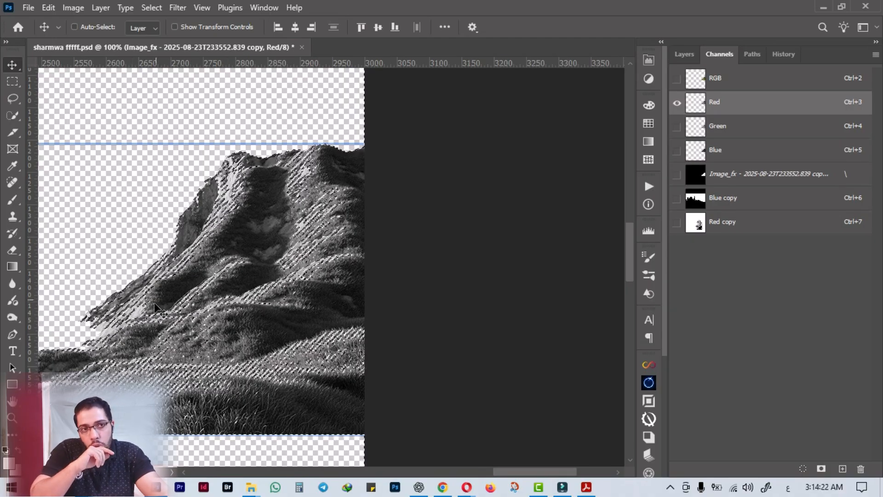
key("ctrl+d")
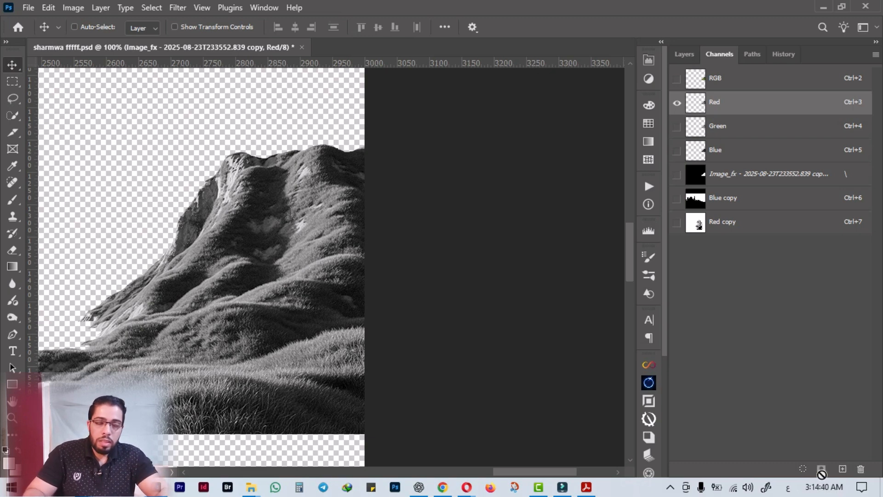
left_click(695, 102, "ctrl")
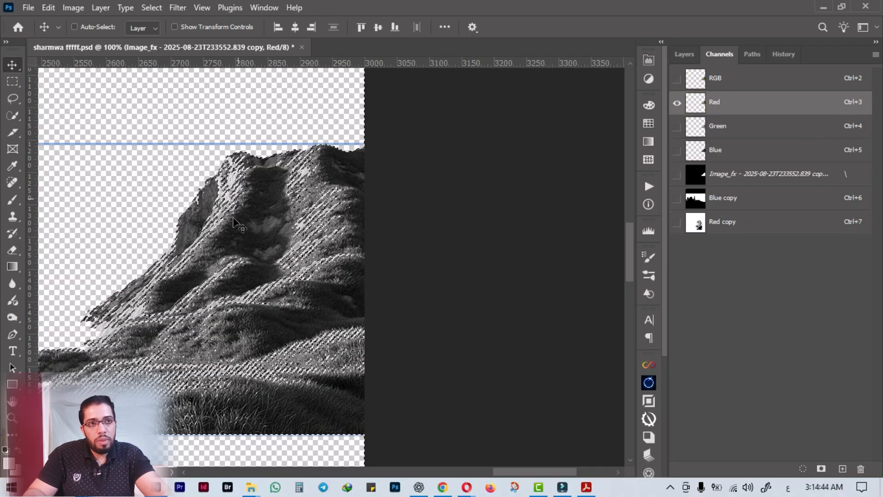
left_click(821, 469)
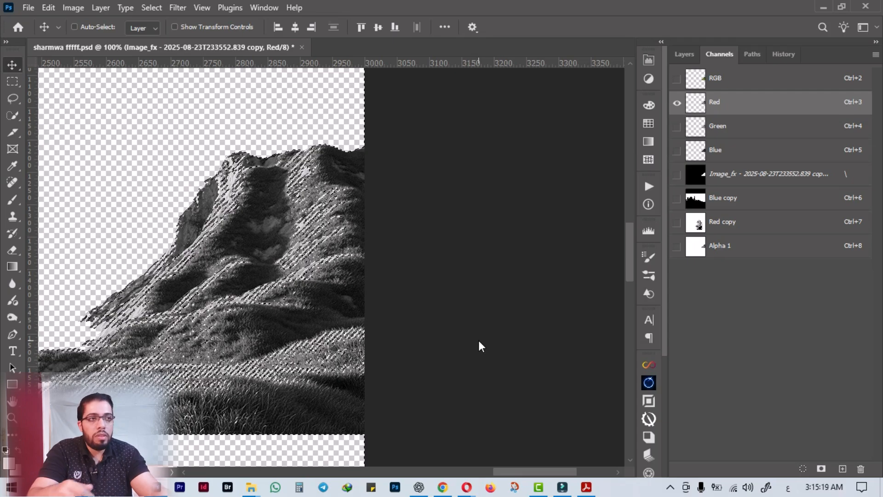
left_click(699, 109, "ctrl")
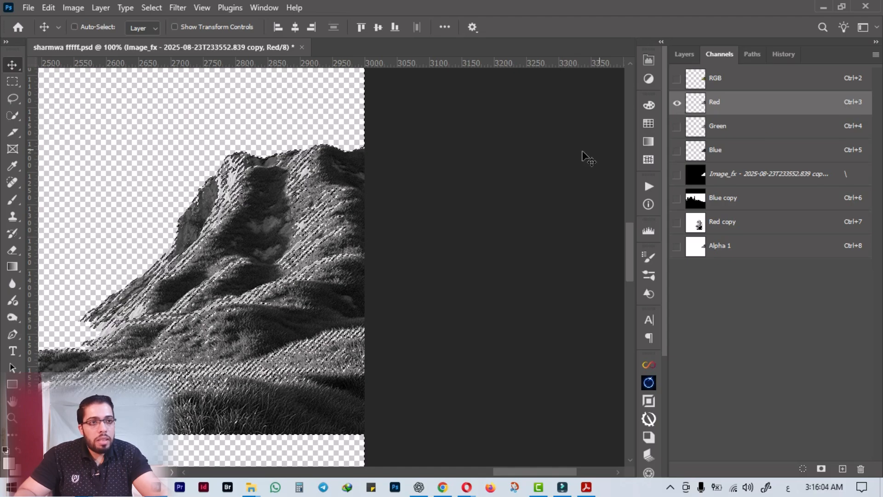
left_click(683, 53)
left_click(681, 371, "alt")
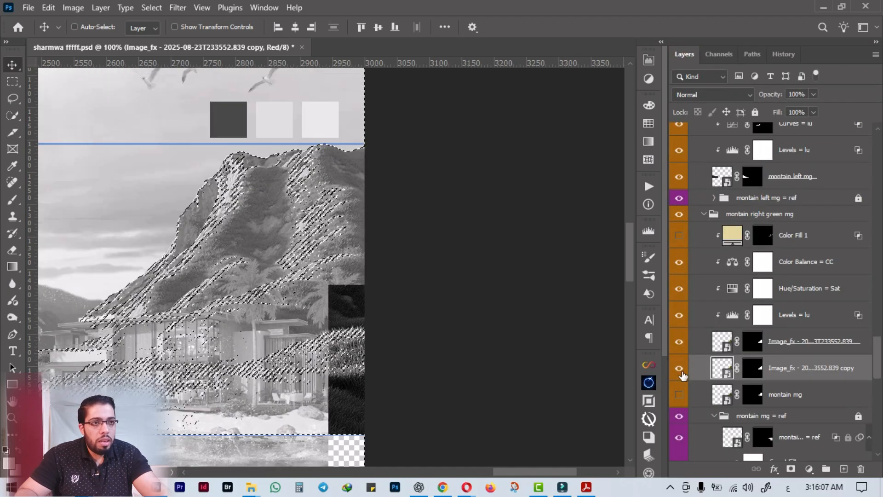
scroll(175, 296, "down", 2)
left_click(716, 54)
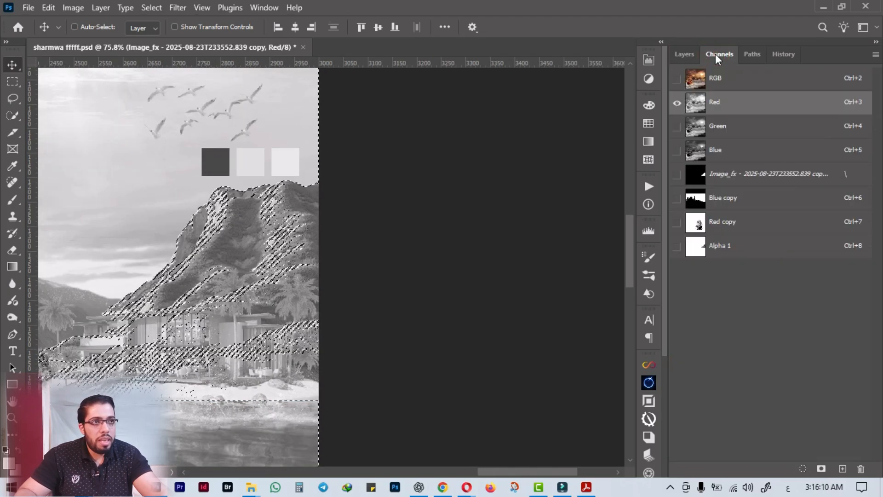
key("ctrl+z")
left_click(691, 52)
Restore the RGB composite and all layers to view, and delete the duplicate mountain layer while keeping the selection.
left_click(721, 55)
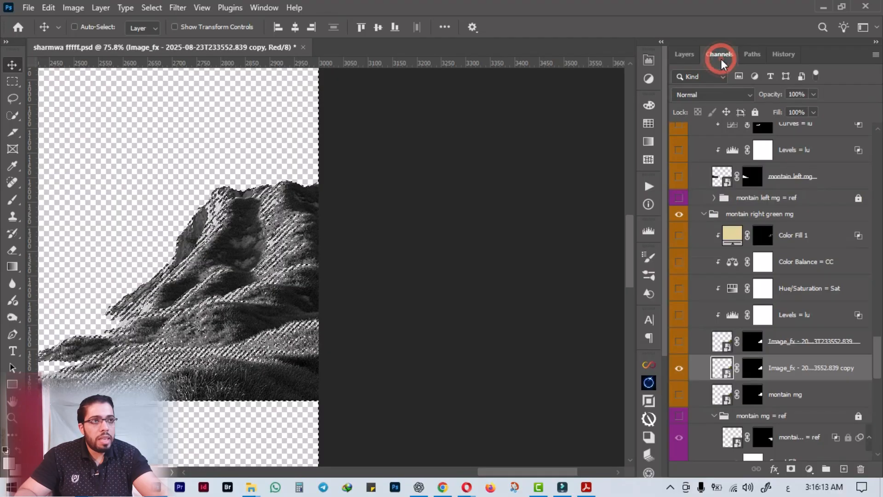
left_click(677, 79)
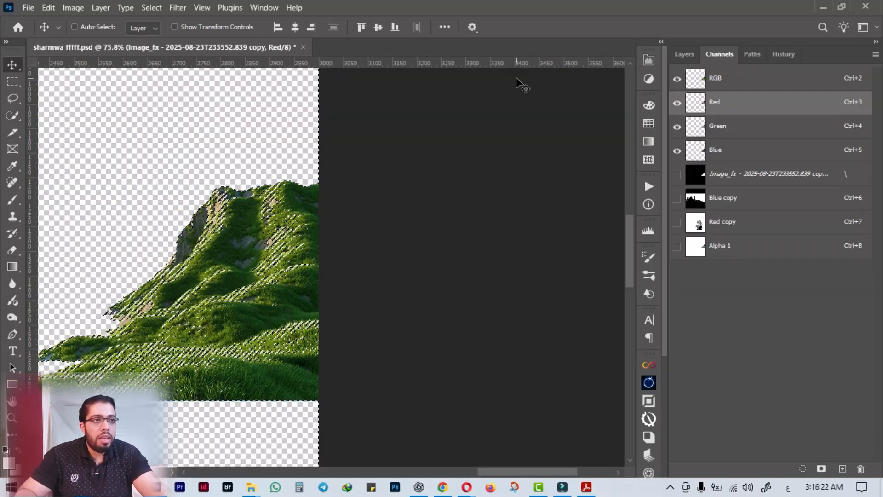
left_click(684, 55)
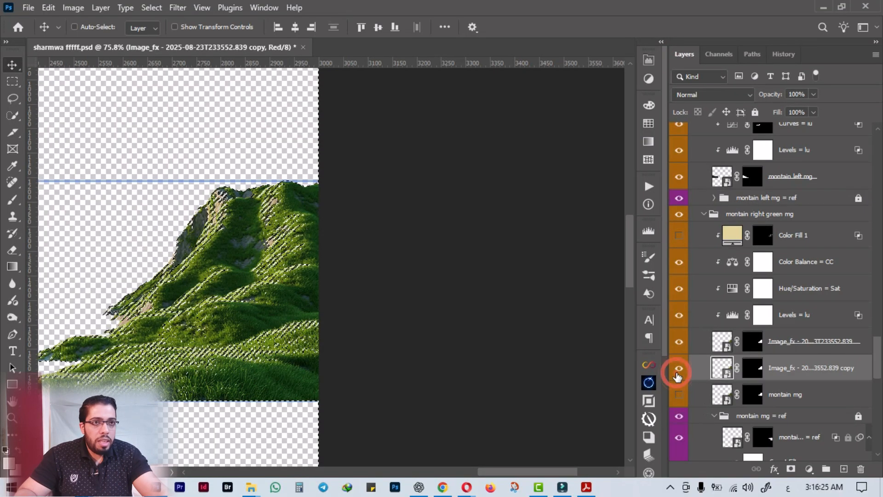
left_click(678, 370, "alt")
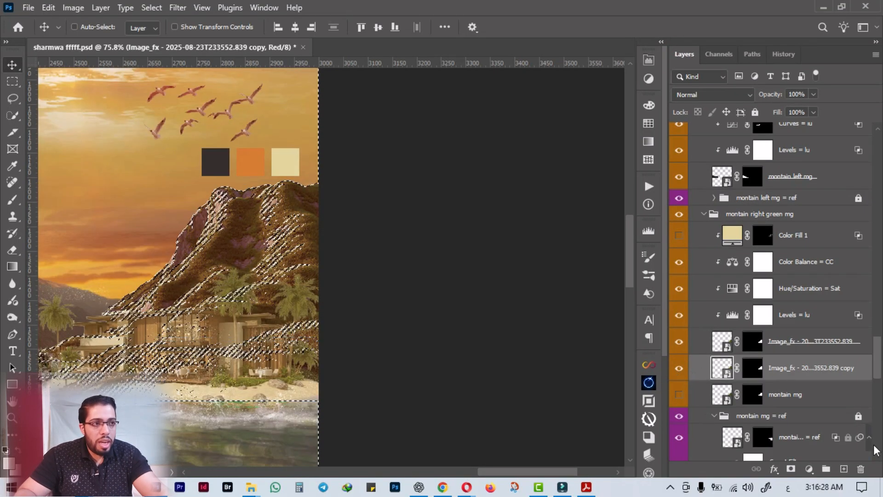
left_click(860, 469)
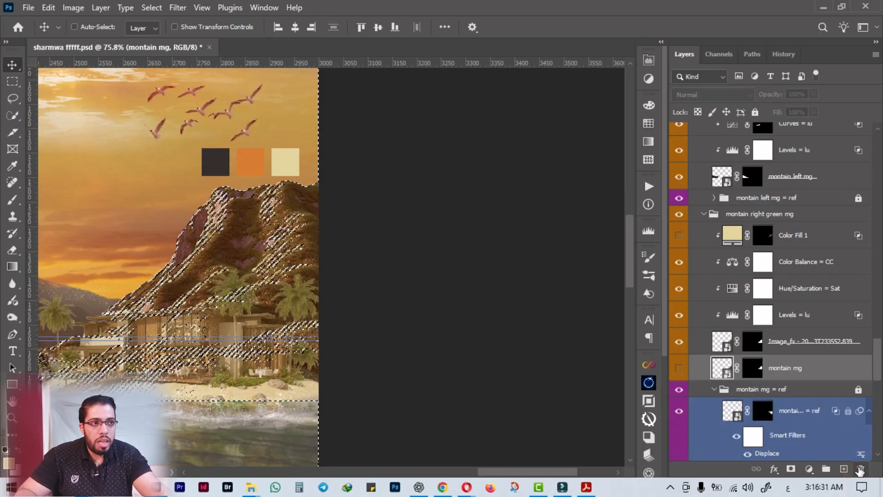
Add a Solid Color fill of #e3d49b above Color Fill 1, masked by the Red channel selection.
left_click(789, 355)
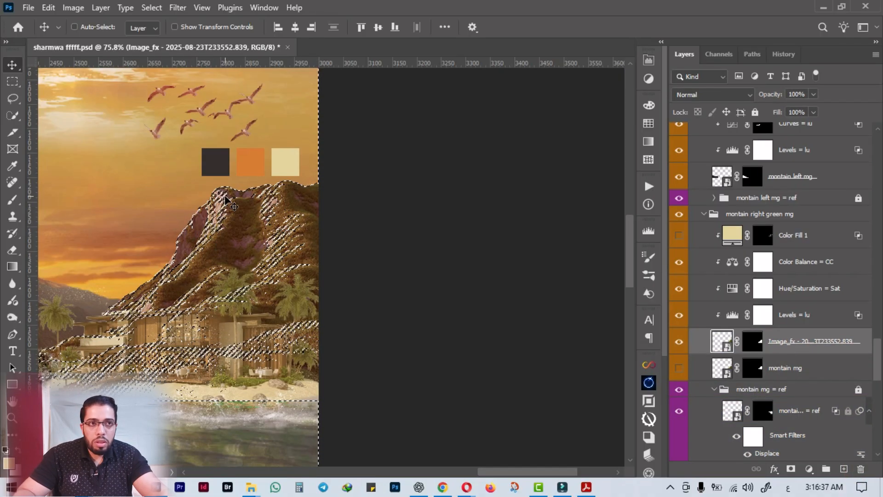
left_click(800, 235)
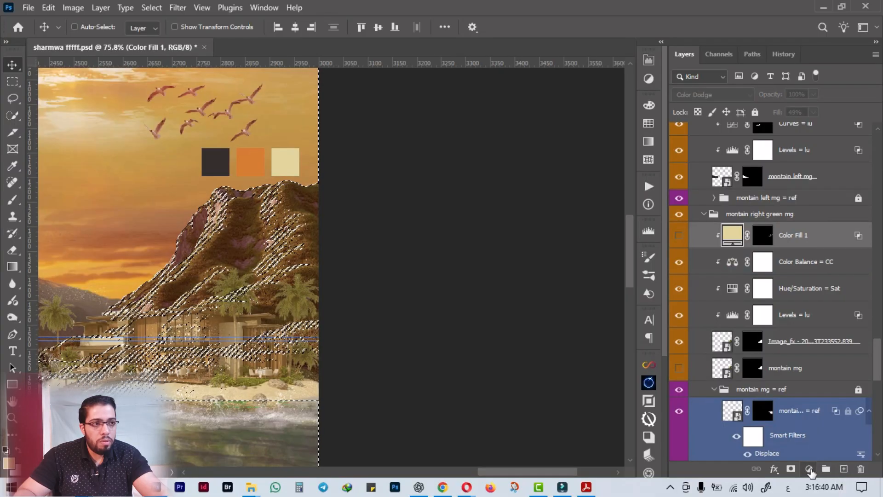
left_click(809, 469)
left_click(796, 243)
left_click(289, 156)
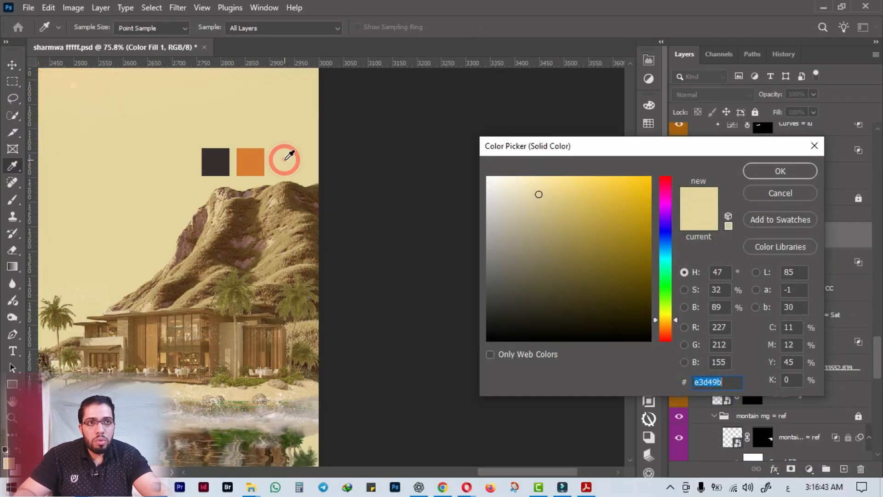
left_click(781, 172)
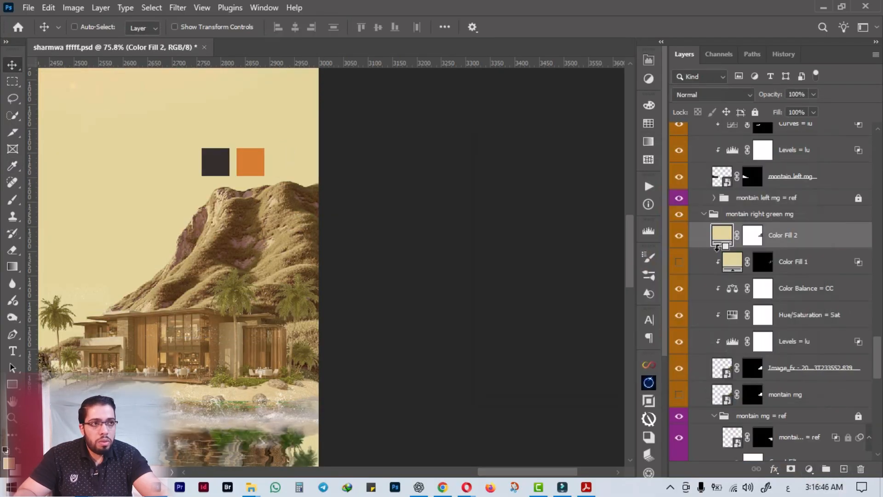
Clip Color Fill 2 to the mountain layers, and try transferring Color Fill 1's advanced blending settings to it.
left_click(717, 248, "alt")
left_click(774, 254)
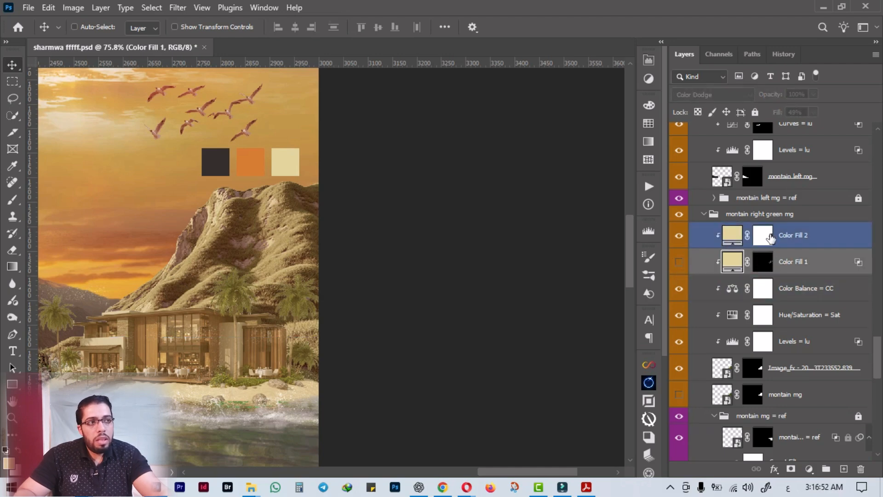
mouse_move(856, 262)
left_mouse_down()
mouse_move(856, 239)
mouse_move(859, 265)
left_mouse_up()
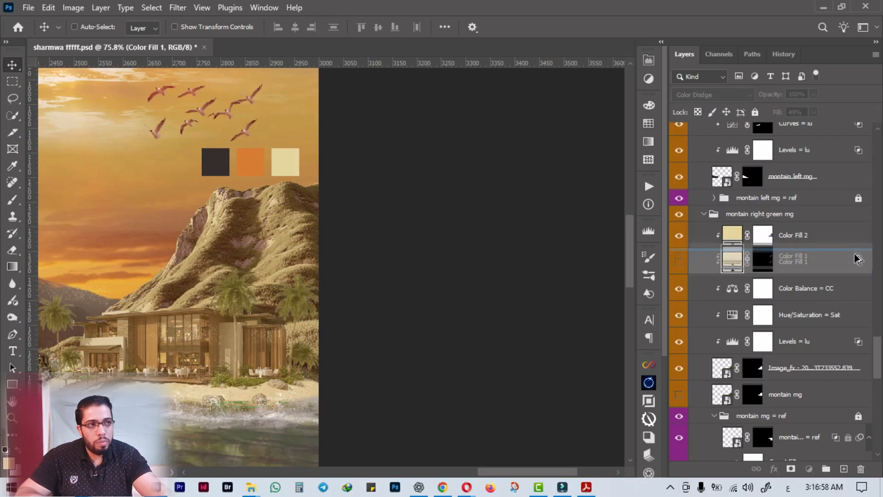
left_click_drag(858, 263, 855, 244)
key("ctrl+z")
key("ctrl+z")
Copy Color Fill 1's layer style and paste it onto Color Fill 2.
right_click(845, 272)
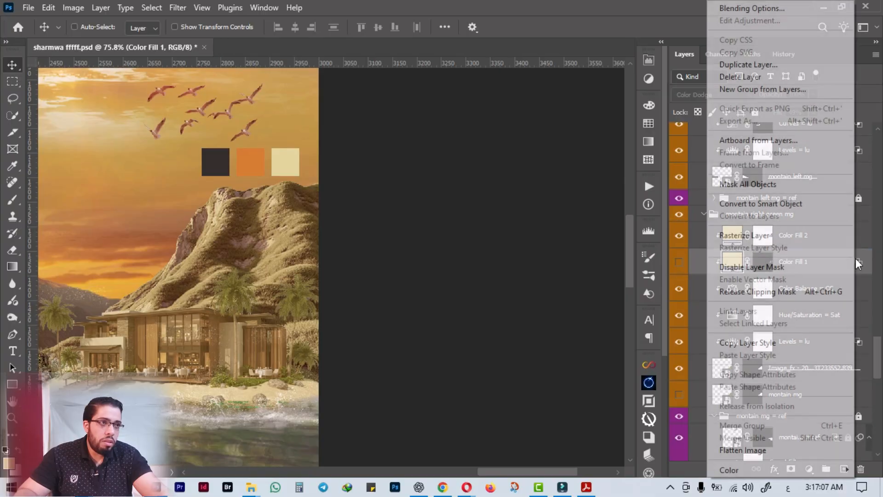
left_click(749, 344)
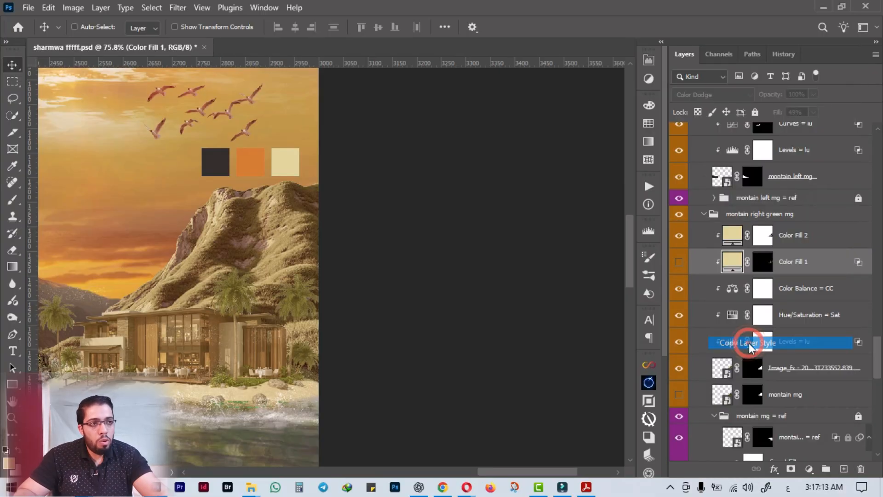
left_click(804, 232)
right_click(804, 232)
left_click(726, 446)
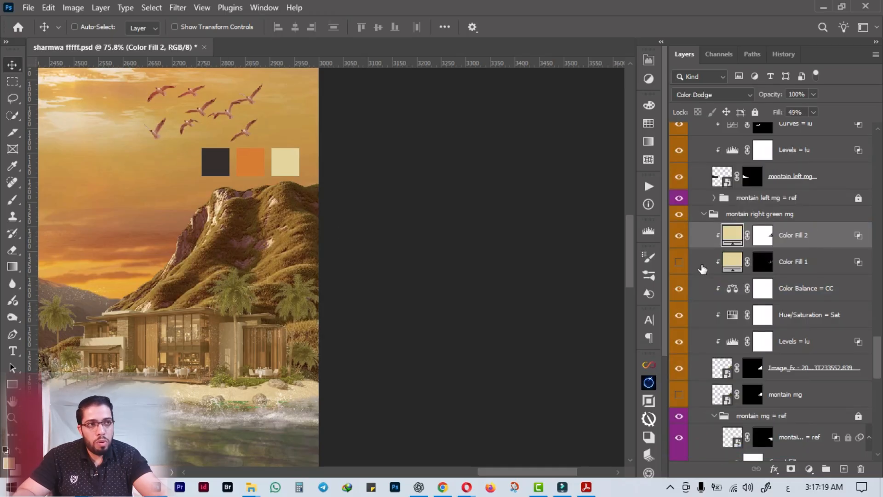
Compare the mountain's look with Color Fill 2 and with Color Fill 1 by toggling each fill's visibility.
left_click(679, 240)
left_click(680, 240)
left_click(679, 240)
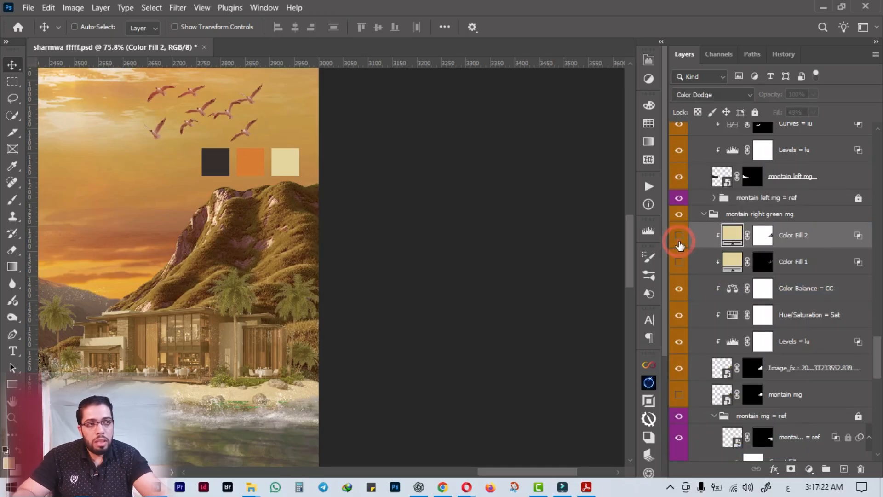
left_click(676, 264)
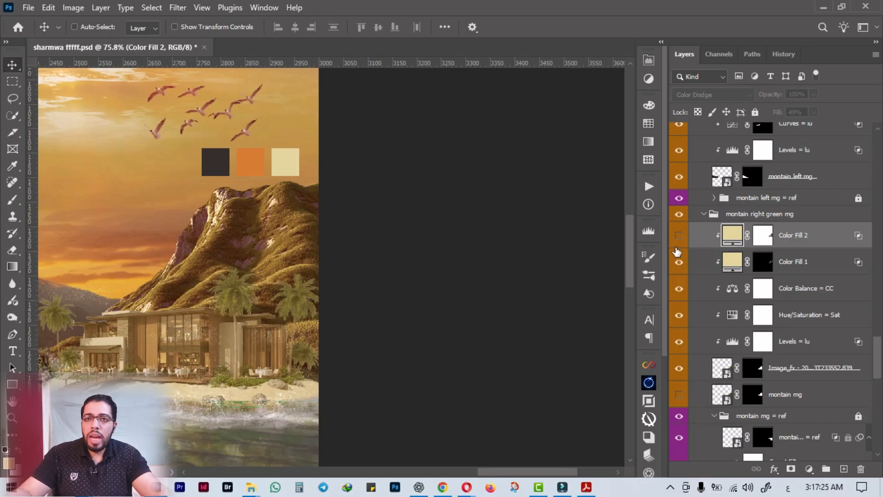
left_click(812, 260)
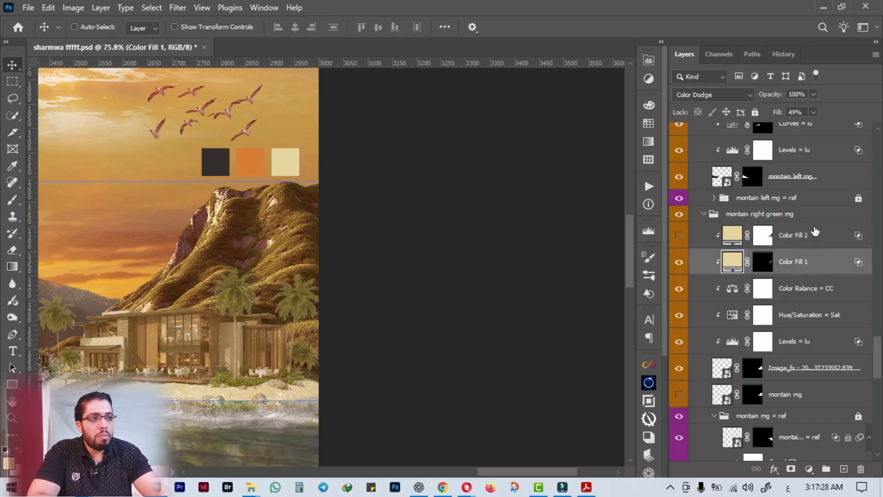
Hide Color Fill 1 and delete both Color Fill 1 and Color Fill 2 from the montain right green mg group.
left_click(678, 263)
left_click(828, 239, "shift")
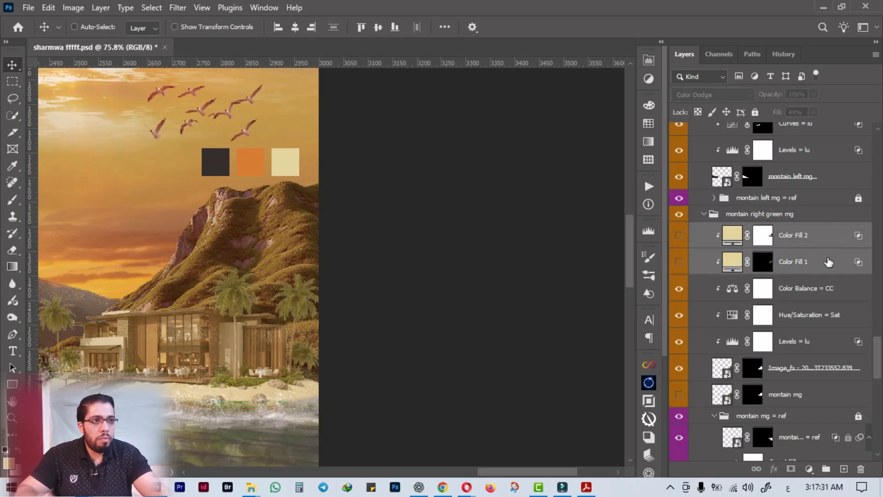
left_click_drag(858, 254, 859, 469)
left_click(711, 282)
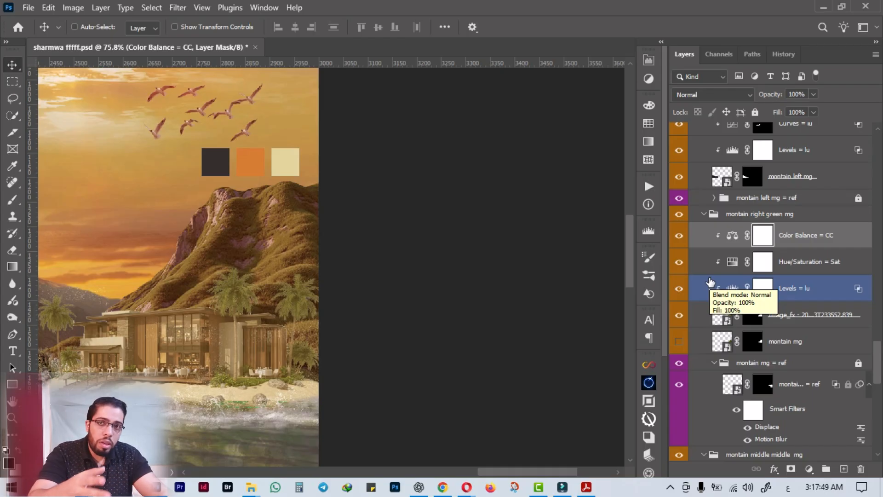
Open the layer style settings of the green mountain's image layer and enable its first Inner Shadow.
scroll(255, 376, "down", 2)
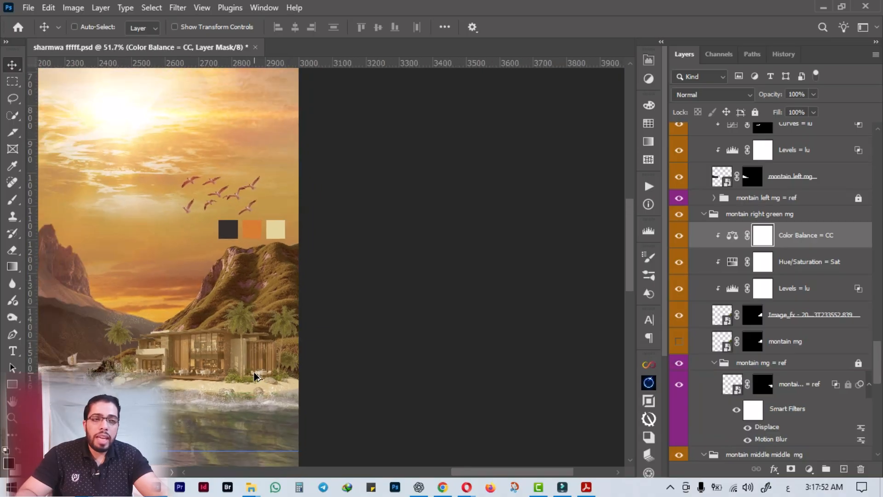
scroll(255, 376, "down", 1)
left_click_drag(203, 308, 377, 311)
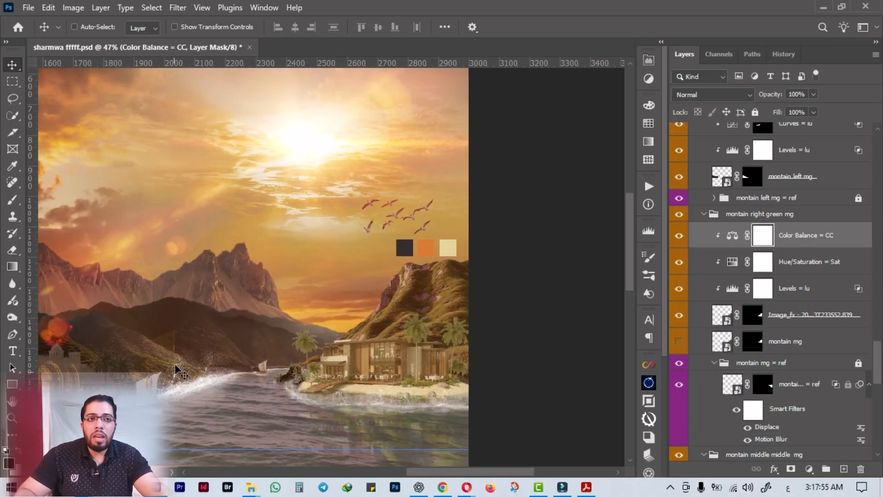
scroll(185, 350, "down", 2)
left_click_drag(164, 246, 361, 268)
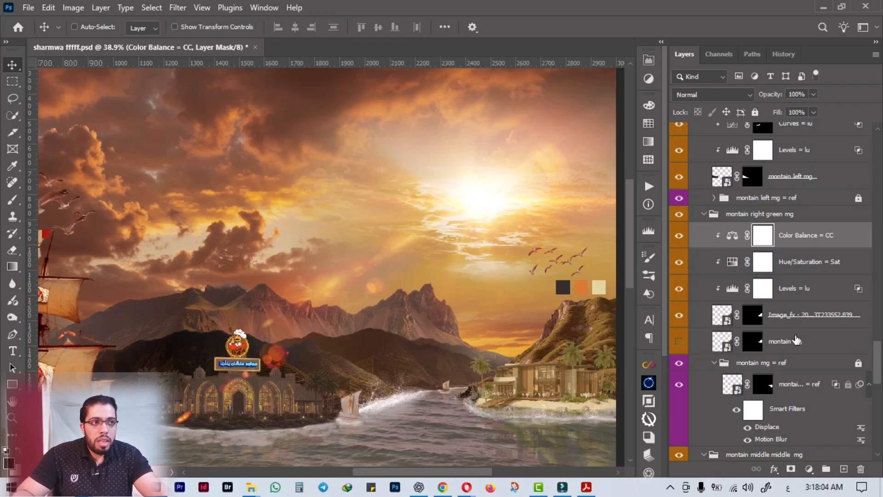
left_click(811, 325)
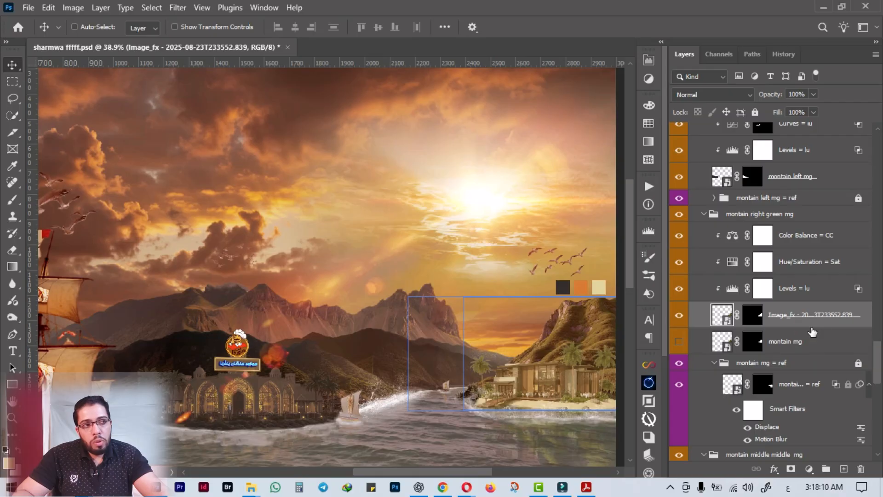
double_click(812, 329)
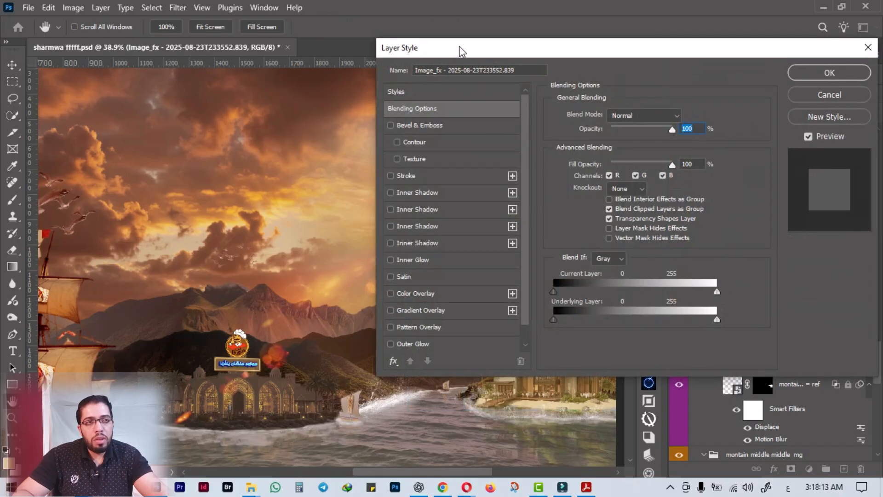
left_click_drag(461, 50, 567, 30)
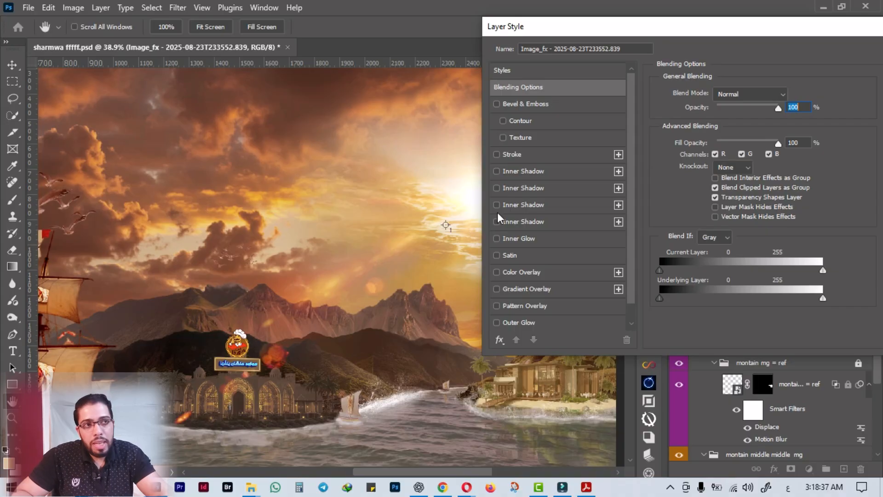
left_click(497, 171)
left_click_drag(670, 24, 290, 18)
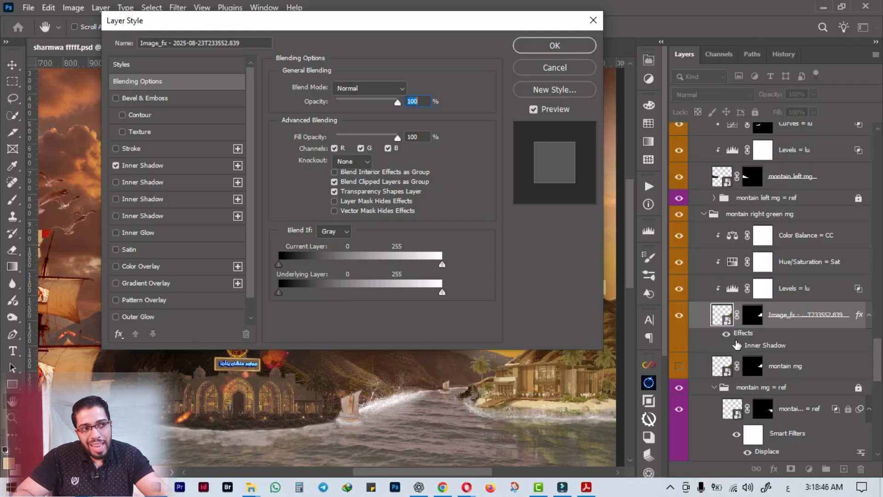
Add Satin, Color Overlay, Gradient Overlay and Outer Glow effects to the green mountain's image layer.
left_click(116, 249)
left_click(116, 266)
left_click(116, 283)
left_click(116, 317)
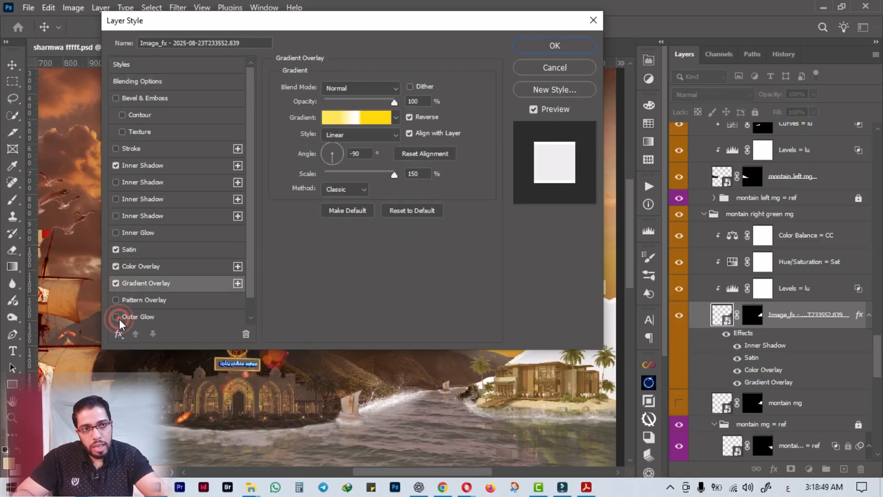
left_click(118, 334)
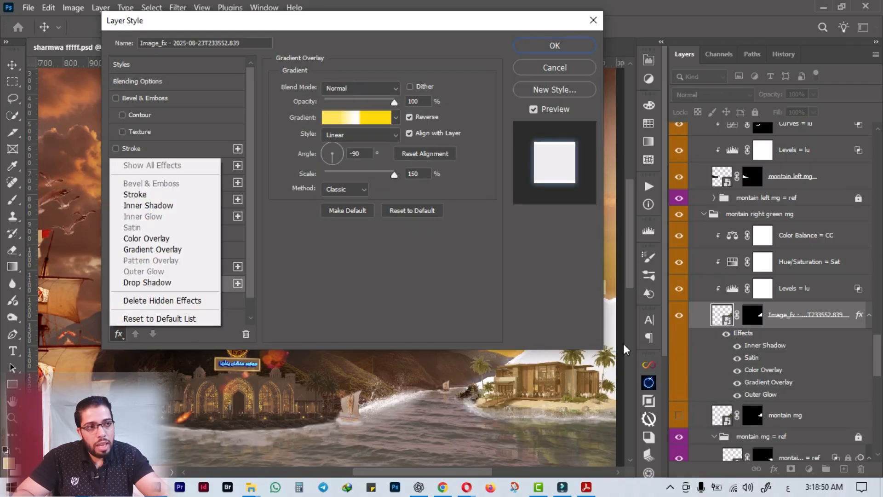
left_click(540, 52)
left_click(547, 45)
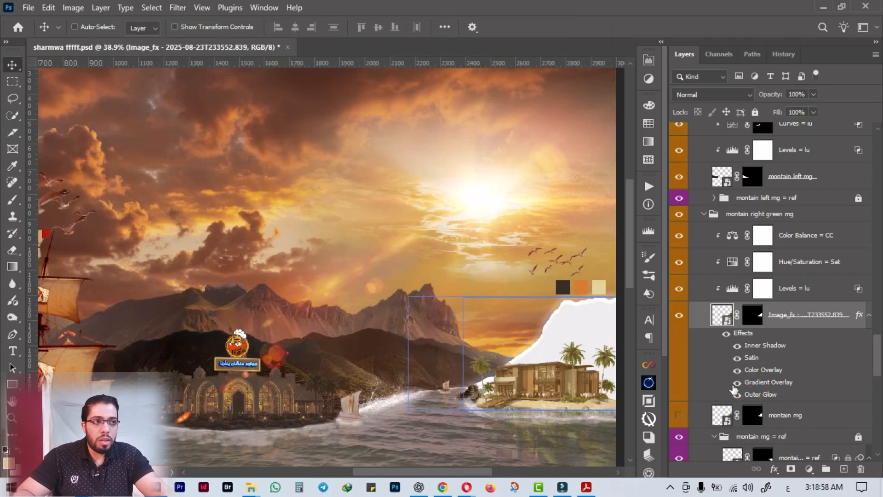
Review the Gradient Overlay settings and the available layer commands, and undo the effects added to the mountain's image layer.
double_click(763, 383)
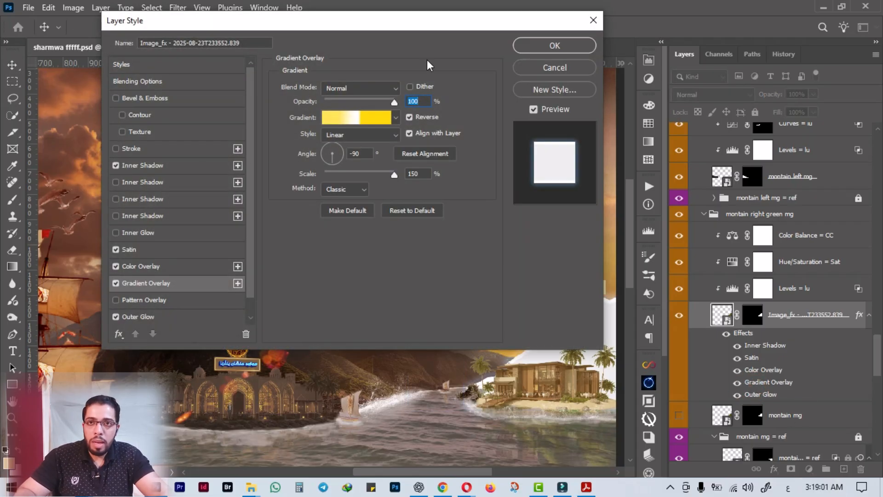
left_click(541, 68)
right_click(720, 315)
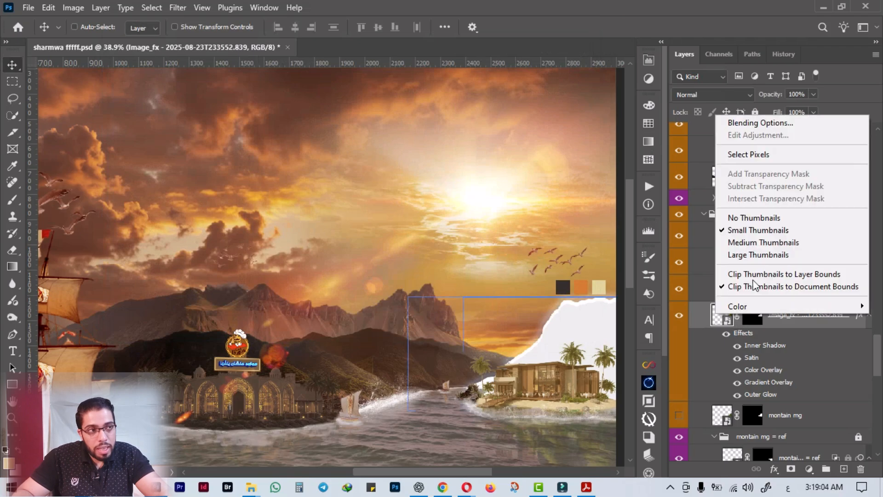
right_click(771, 324)
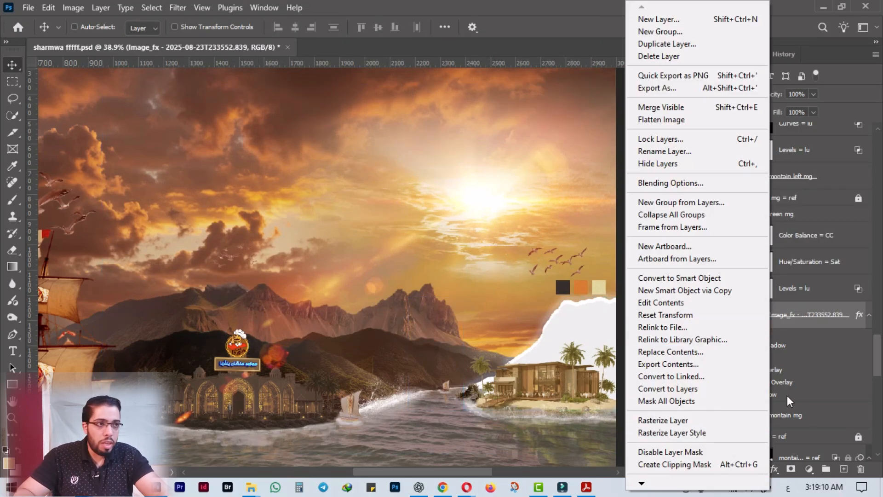
left_click(570, 5)
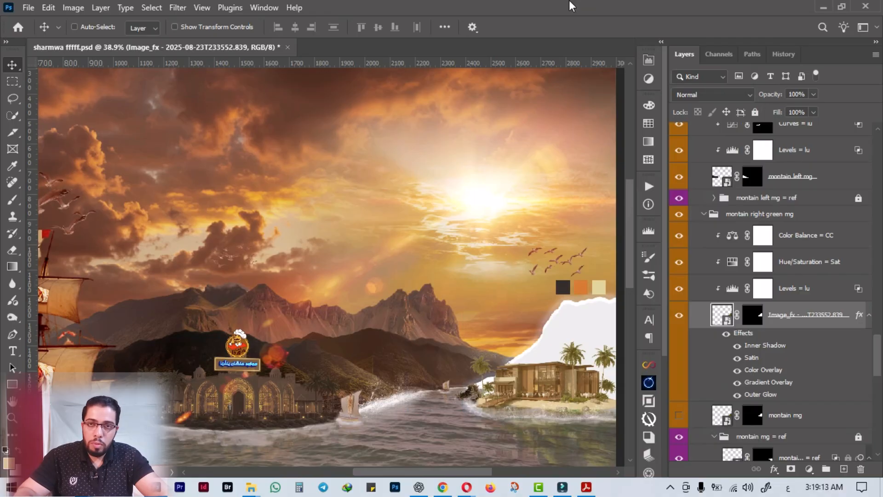
key("ctrl+z")
Apply the first three Inner Shadow effects to the green mountain's image layer.
left_click(800, 322)
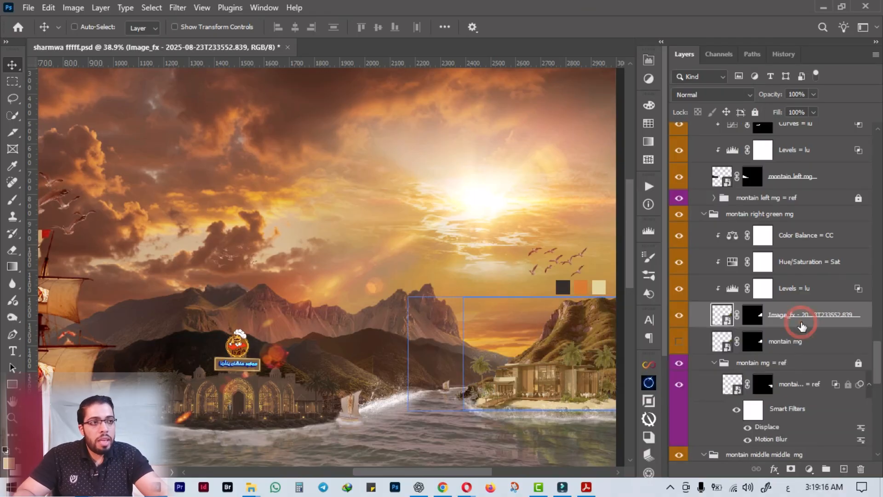
double_click(802, 325)
left_click_drag(157, 23, 676, 106)
left_click_drag(477, 428, 316, 346)
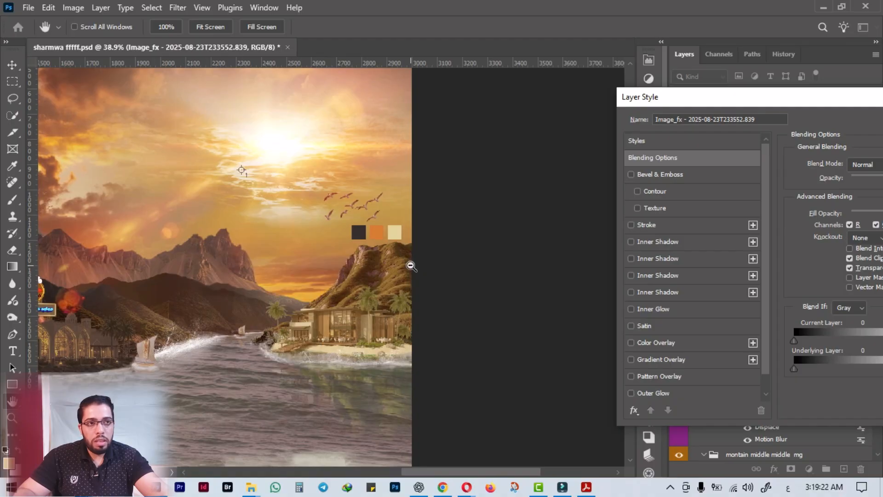
left_click(17, 58)
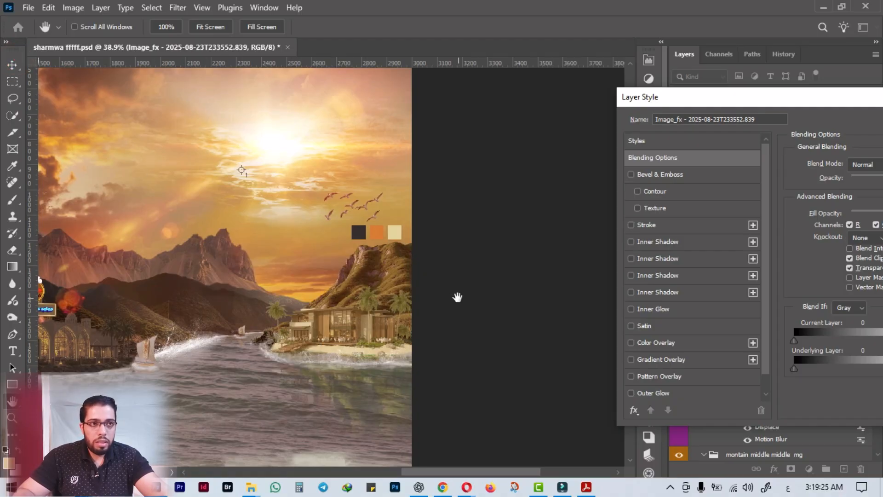
key("ctrl+plus")
key("ctrl+plus")
key("ctrl+plus")
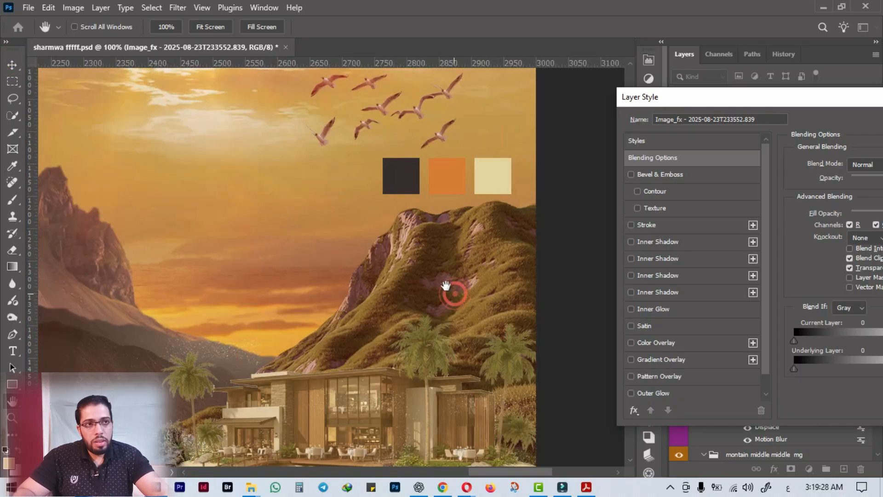
left_click_drag(455, 294, 359, 172)
left_click_drag(778, 104, 694, 100)
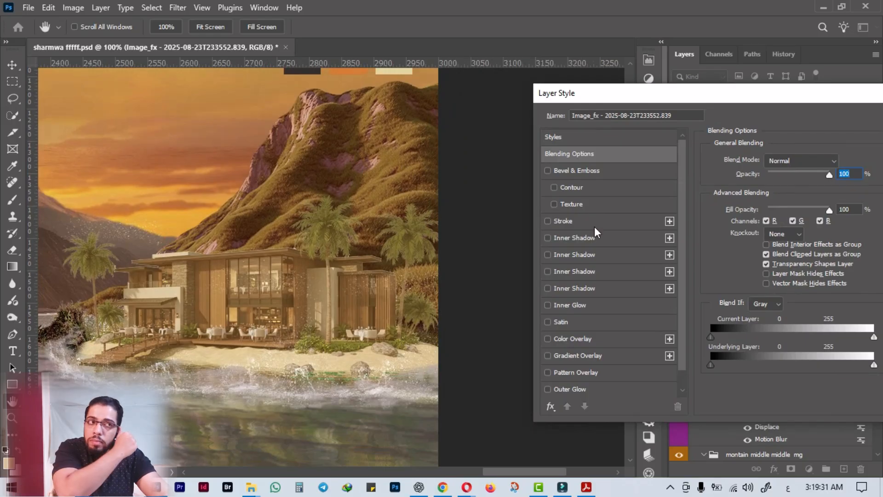
left_click(547, 236)
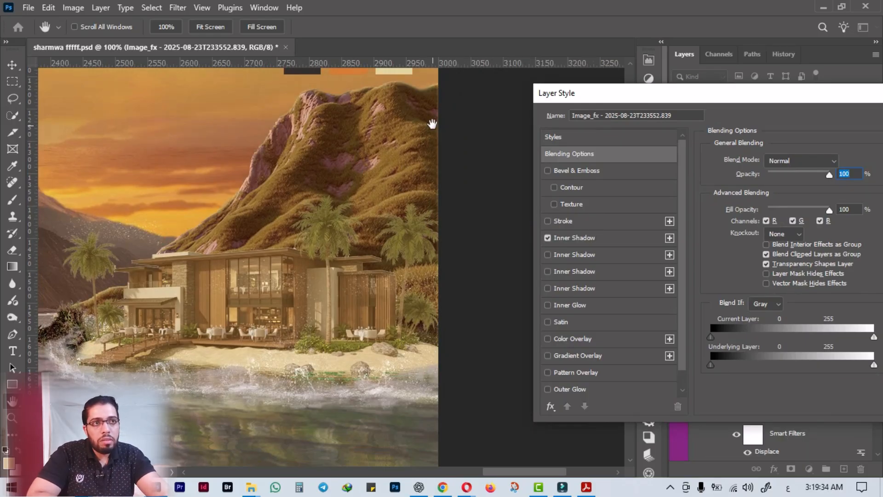
left_click(549, 256)
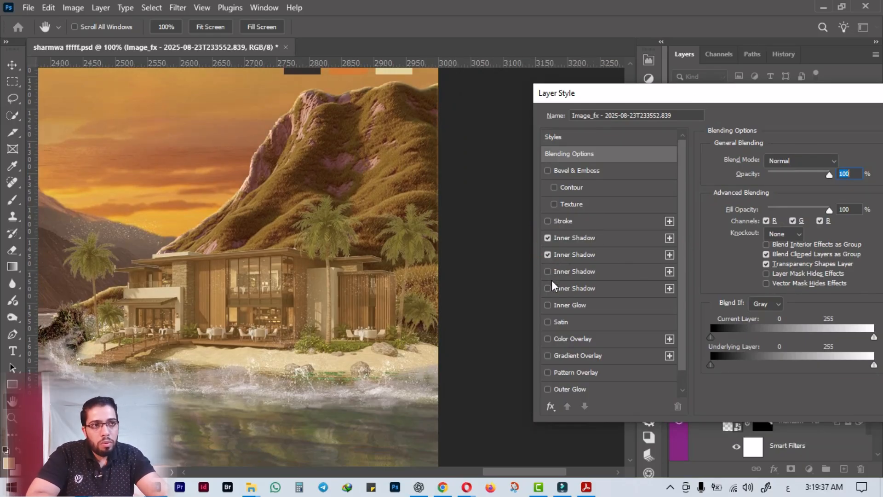
left_click(547, 271)
left_click_drag(684, 95, 466, 133)
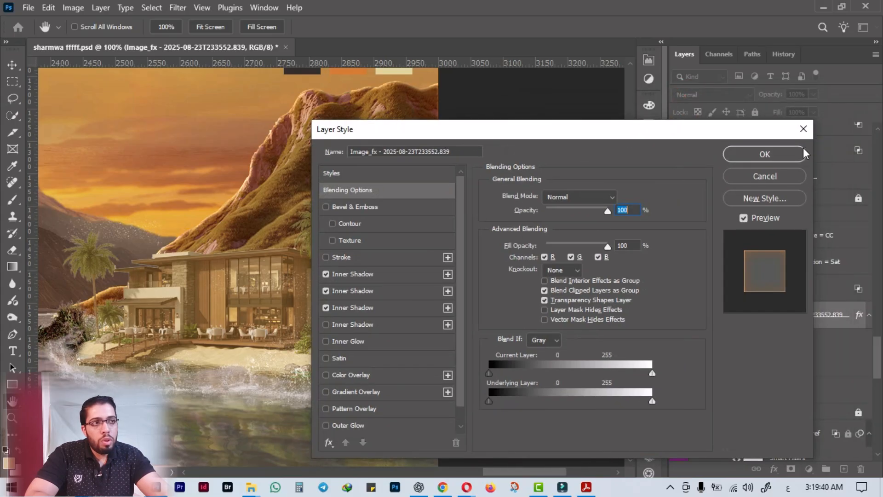
left_click(759, 155)
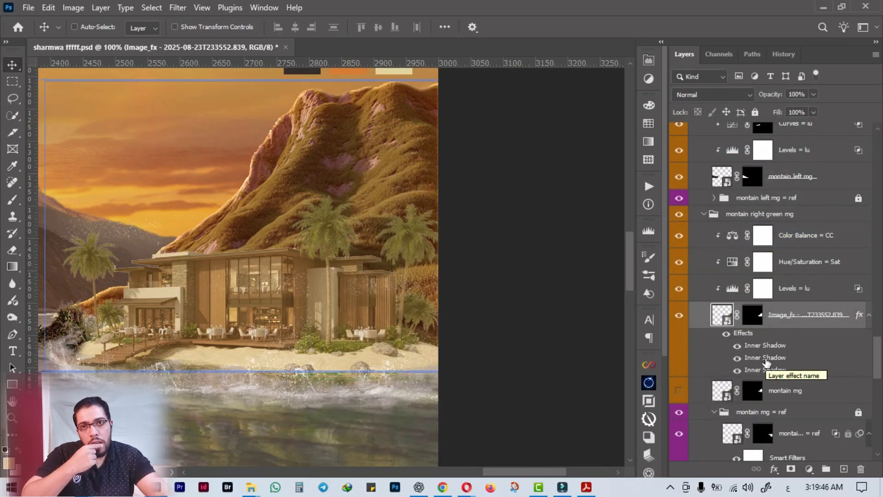
Convert the mountain's three Inner Shadow effects into separate clipped layers.
right_click(765, 362)
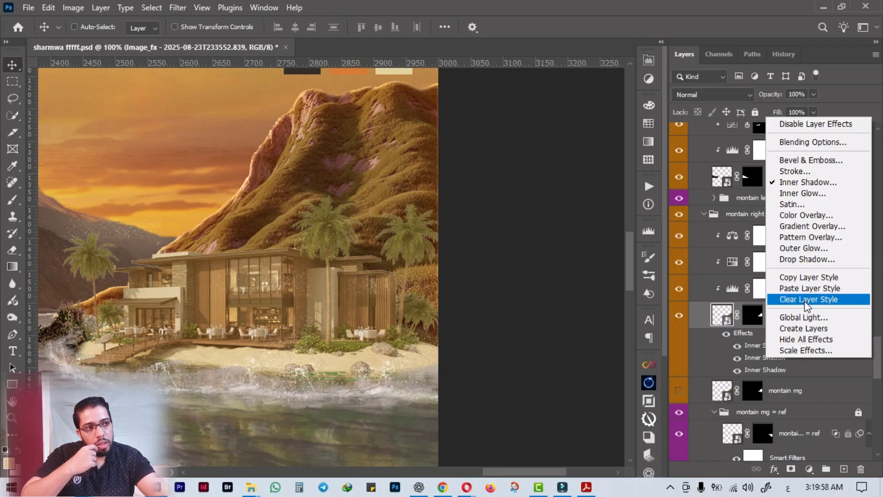
left_click(804, 328)
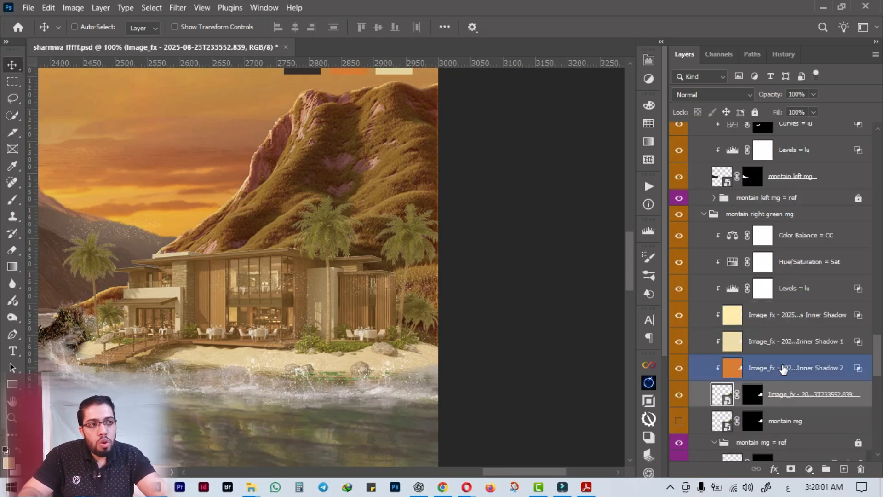
Compare each of the three separated Inner Shadow layers by hiding and showing them above the green mountain.
left_click(783, 368)
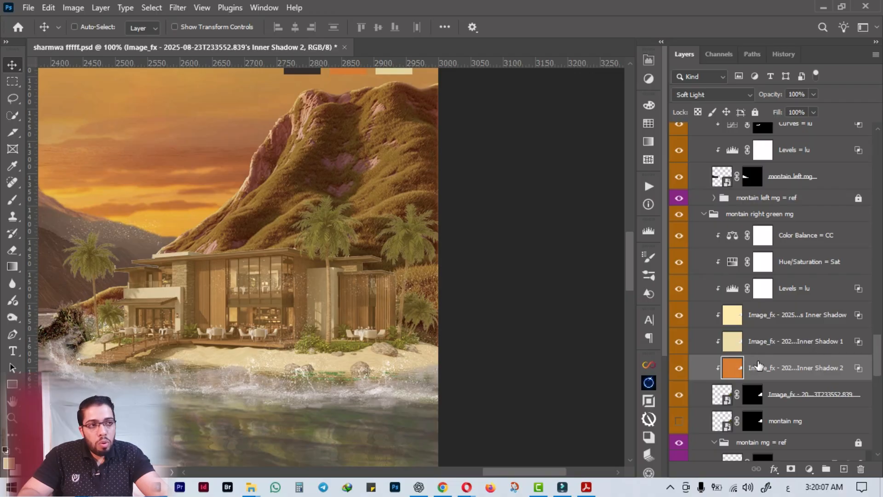
left_click(678, 368)
left_click(678, 367)
left_click(678, 347)
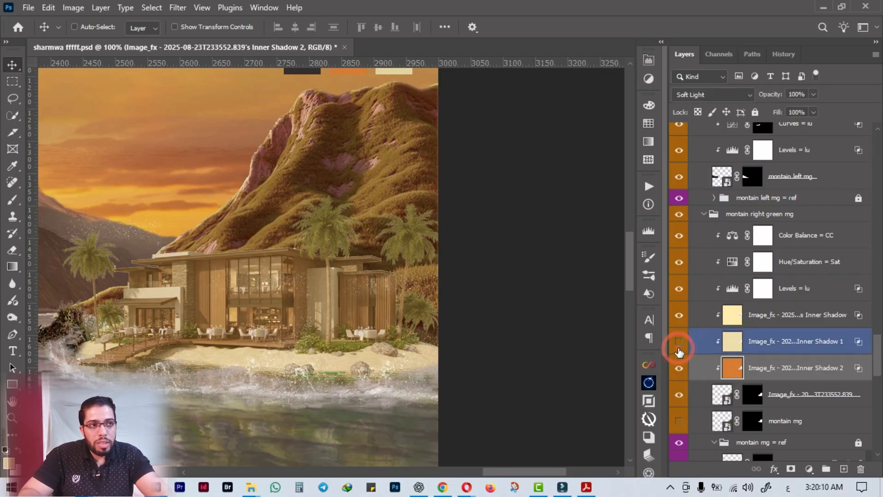
left_click(678, 343)
left_click(678, 318)
left_click(677, 318)
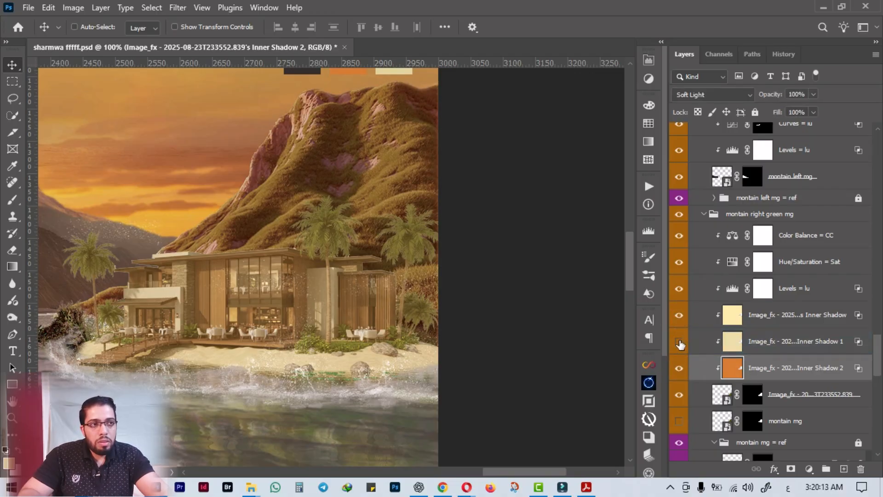
left_click(679, 341)
left_click(680, 341)
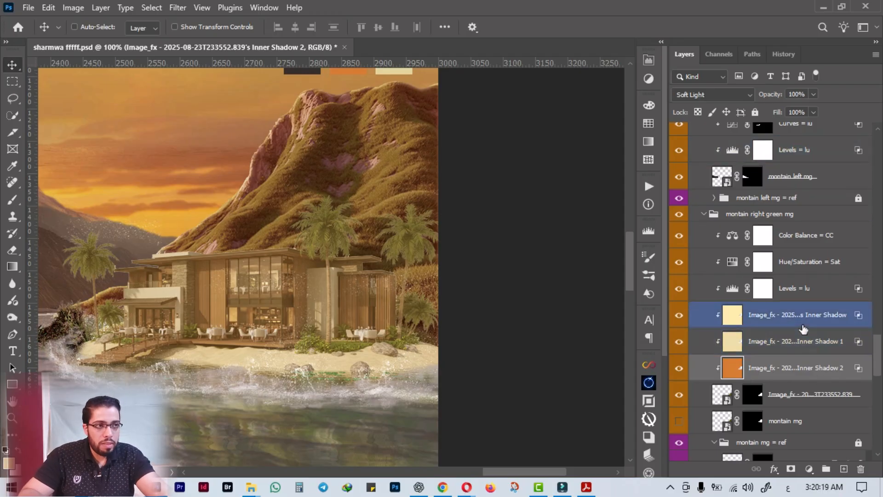
Move the three Inner Shadow layers above the Color Balance adjustment, and mask out the orange one along the mountain's right edge.
left_click(796, 315, "shift")
left_click_drag(796, 315, 797, 226)
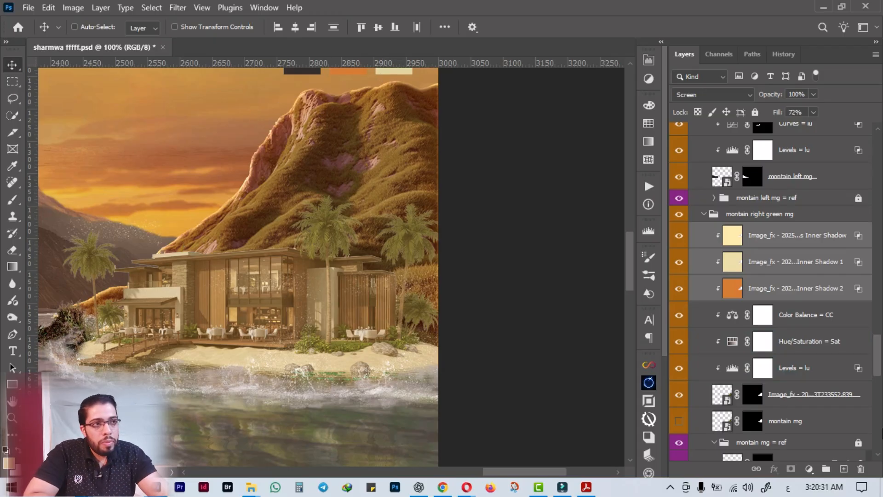
left_click(767, 291)
left_click(790, 469)
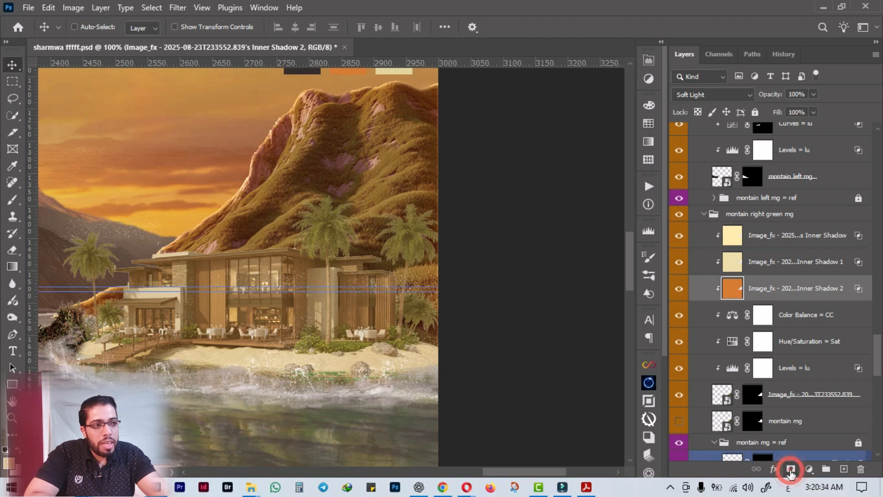
key("b")
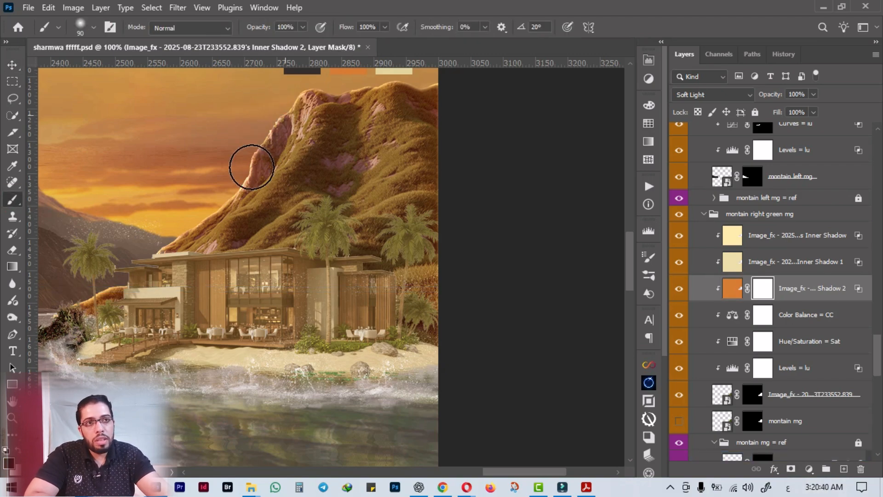
left_click(436, 125)
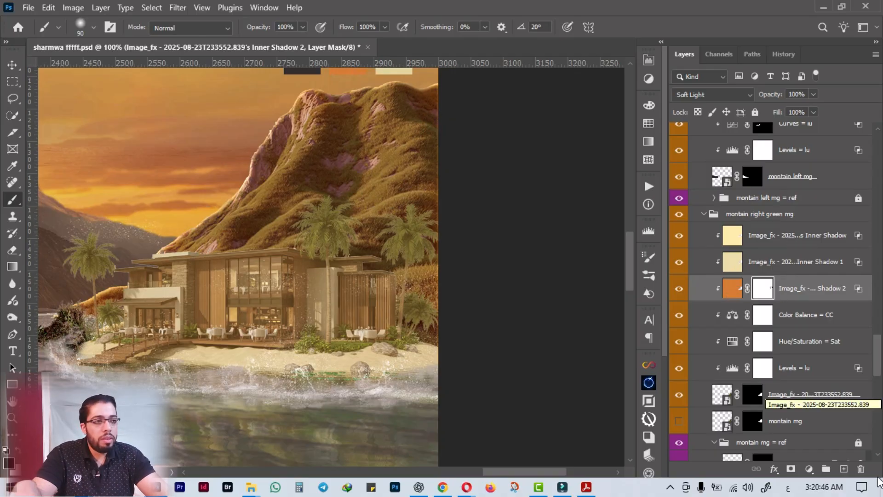
Delete the three separated Inner Shadow layers and check the green mountain's image layer by hiding and showing it.
left_click(795, 244, "shift")
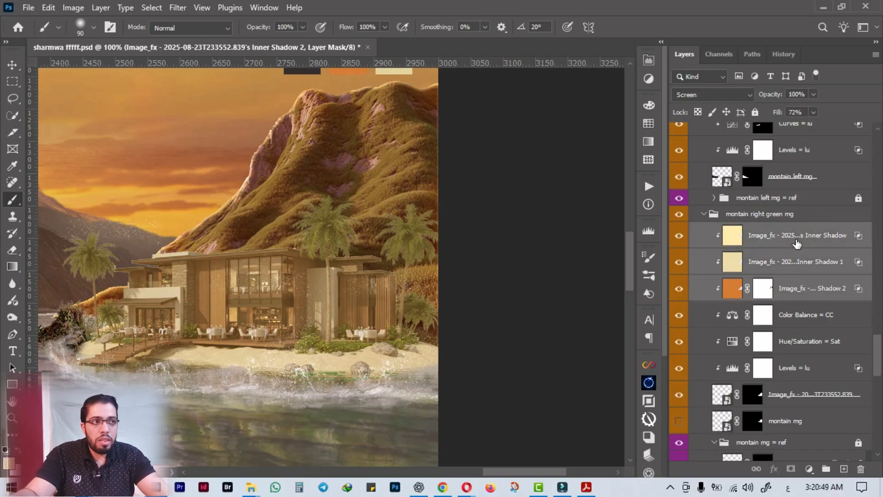
left_click(861, 469)
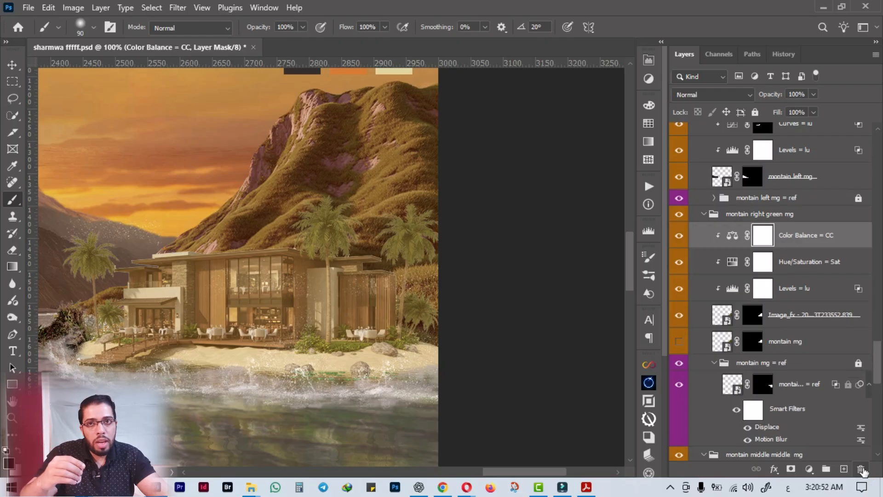
left_click(783, 322)
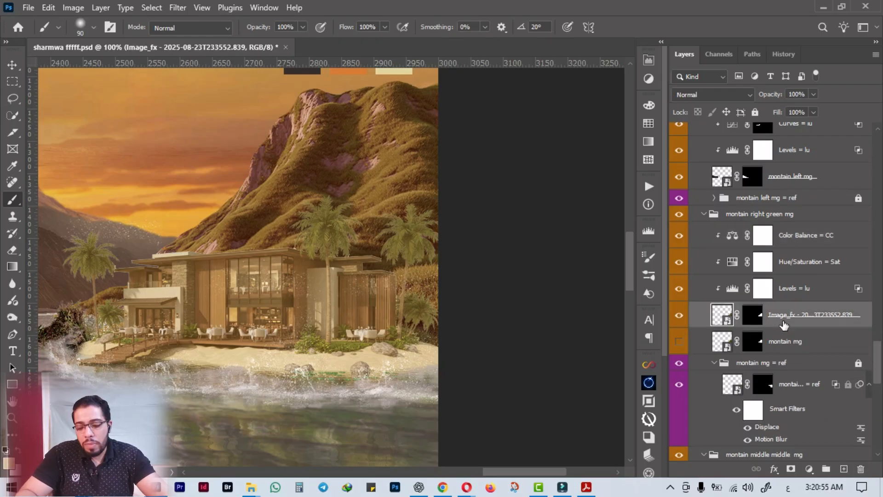
left_click(679, 315)
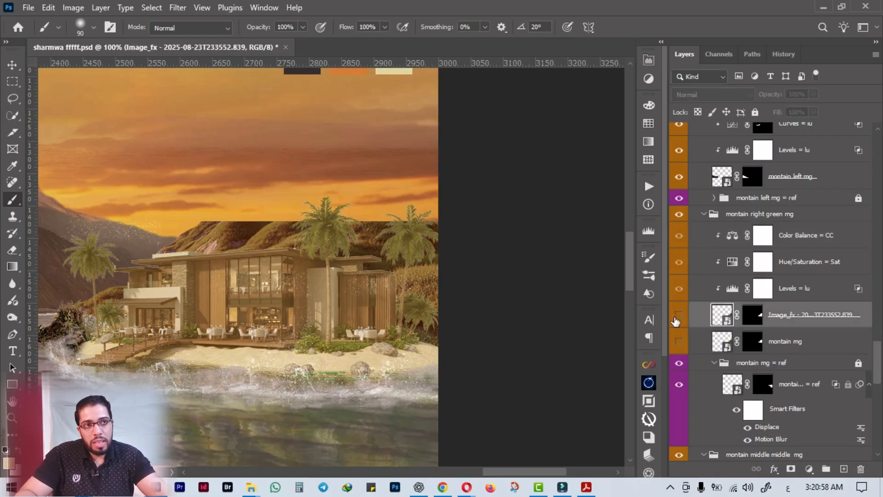
left_click(679, 315)
left_click_drag(800, 323, 806, 235)
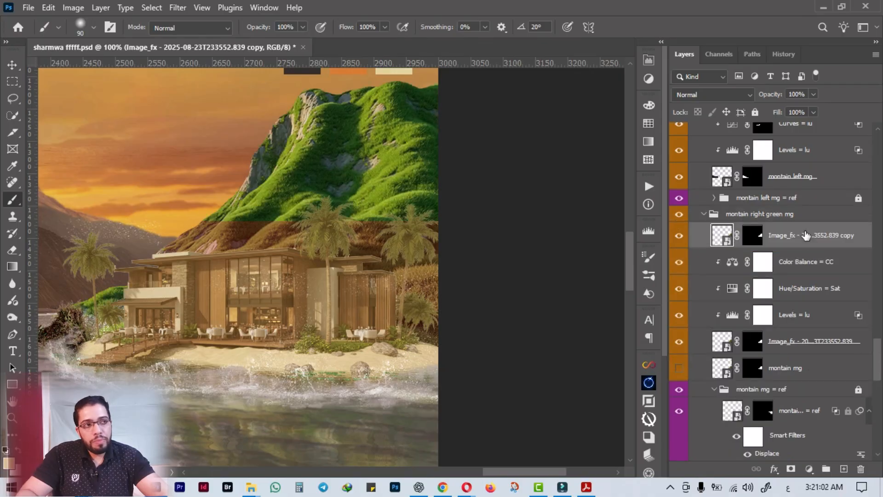
left_click(751, 244, "alt")
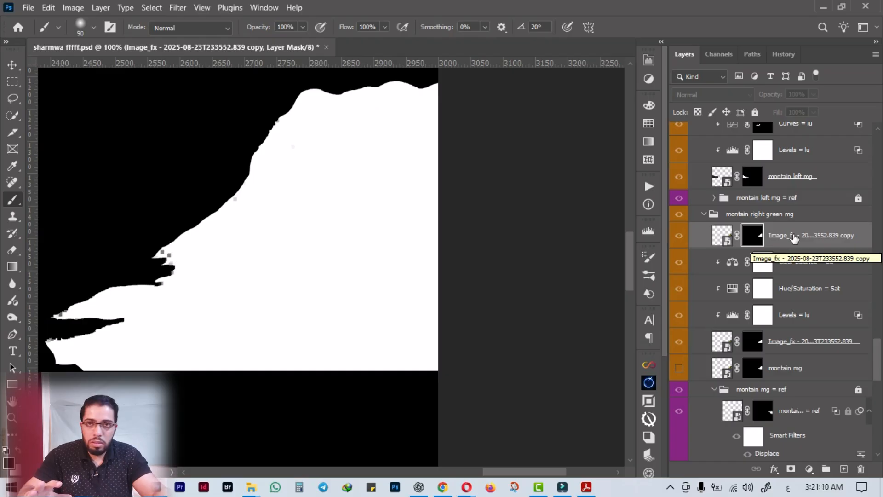
key("ctrl+z")
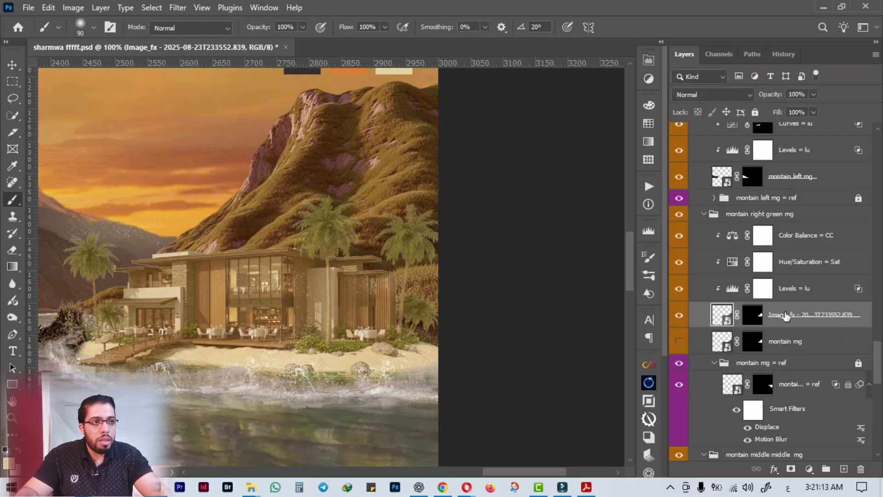
Duplicate the green mountain's image layer above its Color Balance adjustment and convert the copy to a smart object.
left_click_drag(854, 318, 846, 235)
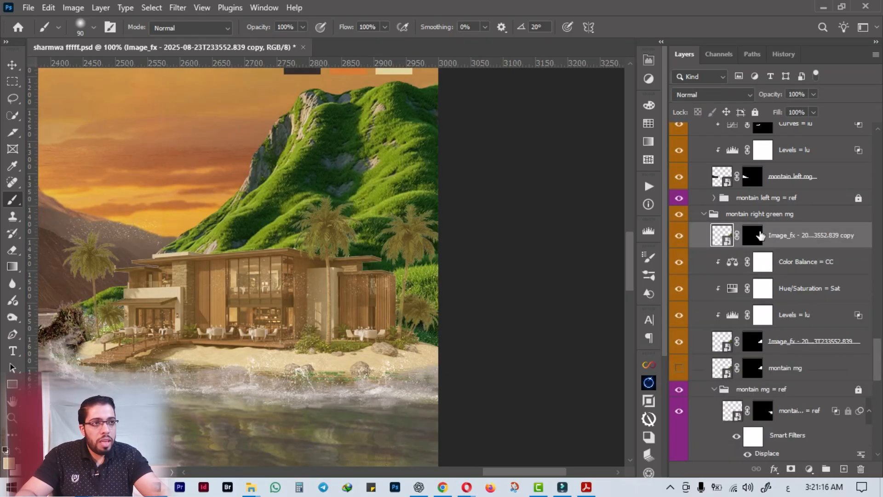
right_click(791, 240)
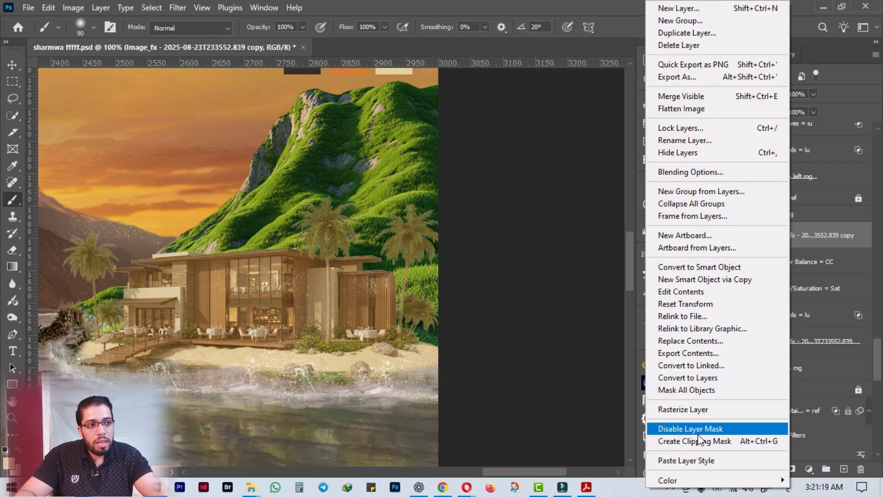
left_click(698, 266)
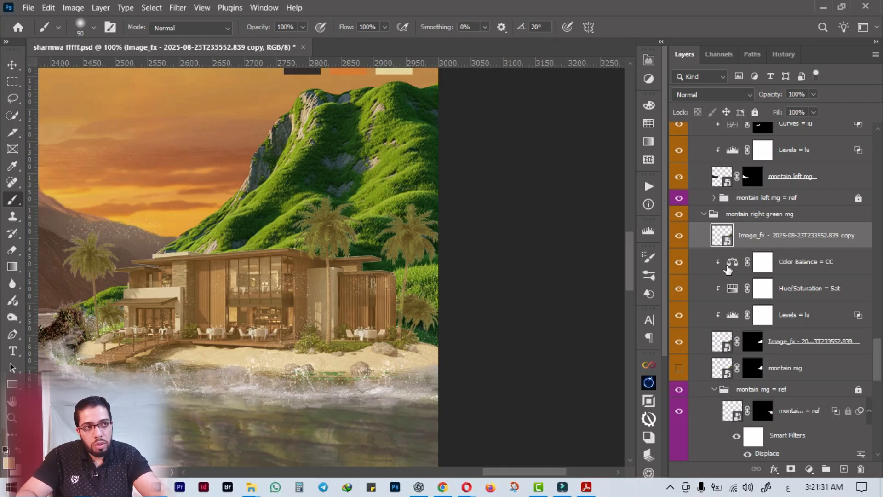
left_click(679, 236)
left_click(679, 236)
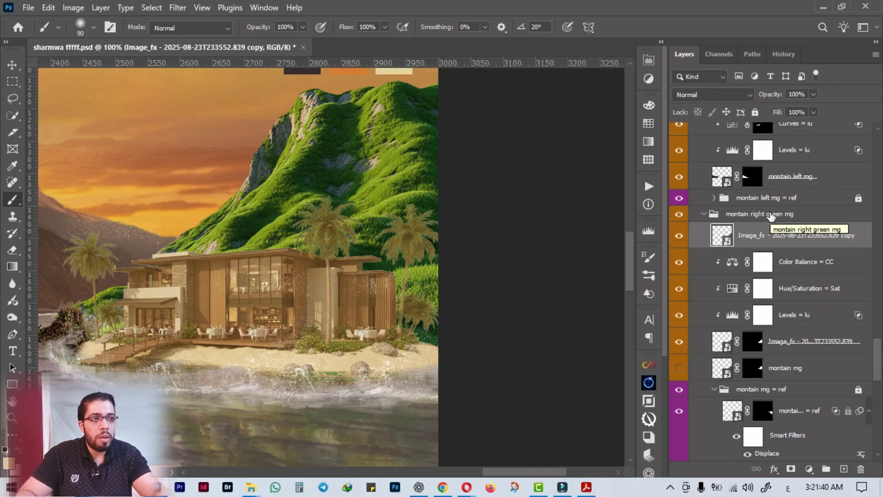
Set the mountain copy's fill to 0% and enable the first Inner Shadow effect on it.
left_click_drag(777, 115, 622, 134)
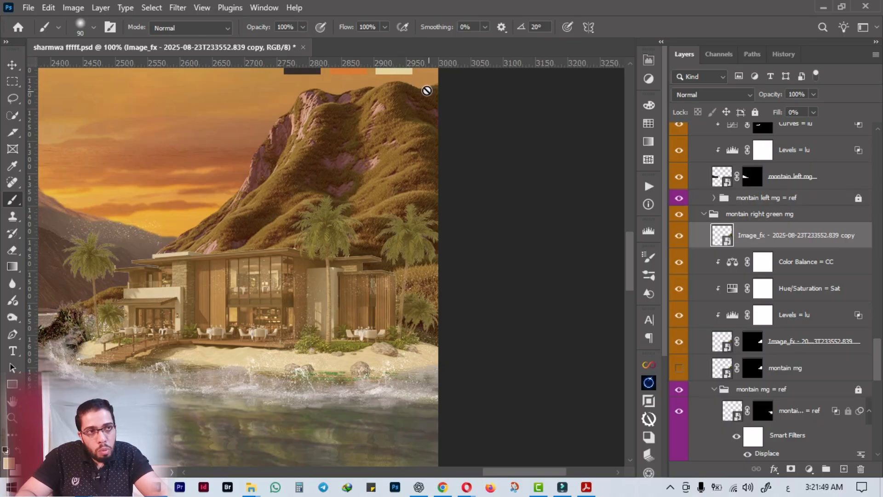
right_click(786, 238)
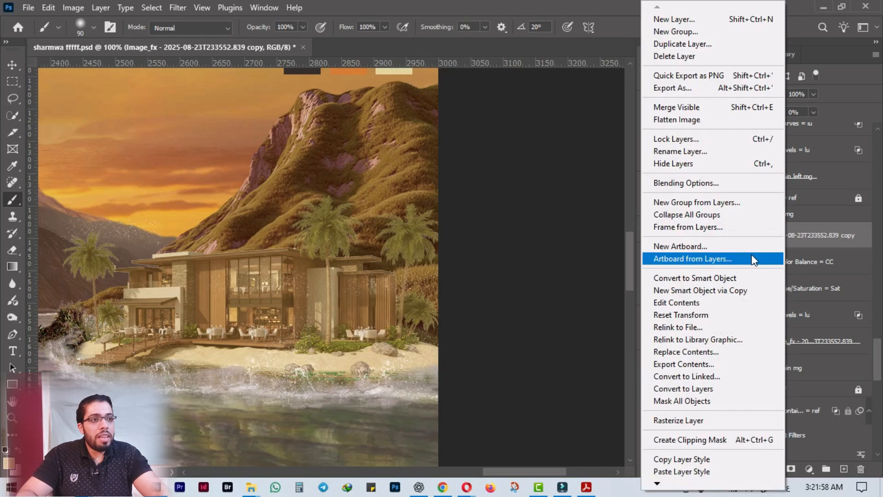
left_click(701, 183)
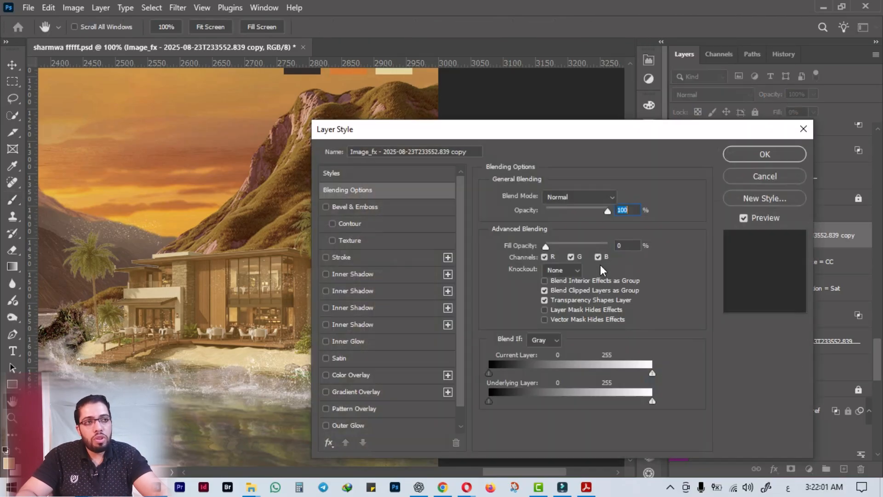
left_click_drag(537, 136, 746, 51)
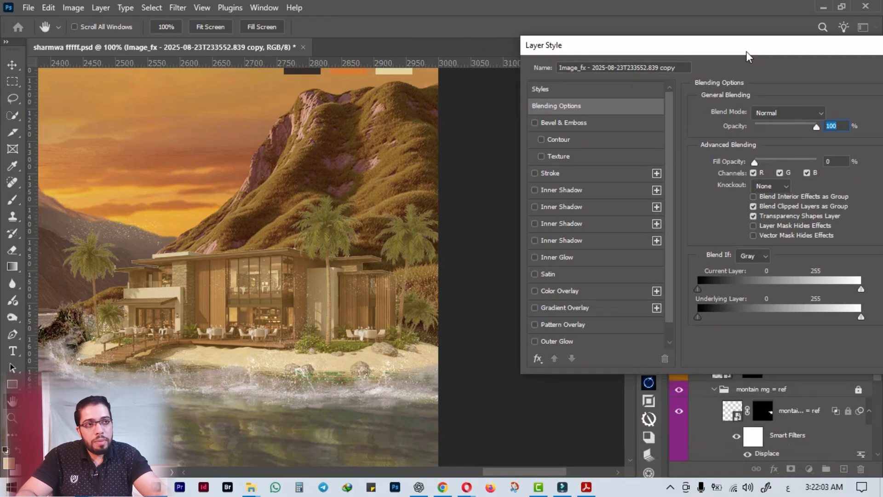
left_click(550, 192)
left_click(778, 113)
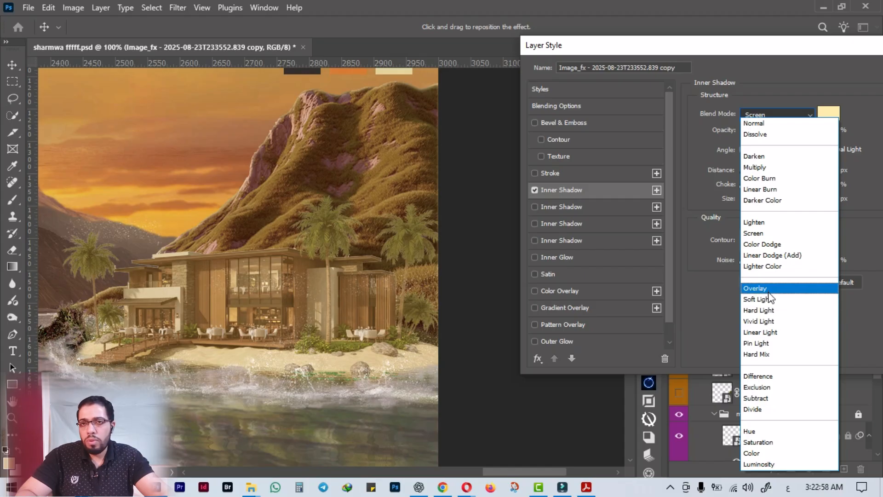
Delete the extra Inner Shadow instances from the mountain copy, keeping a single enabled one in Screen mode.
left_click(564, 192)
left_click(593, 208)
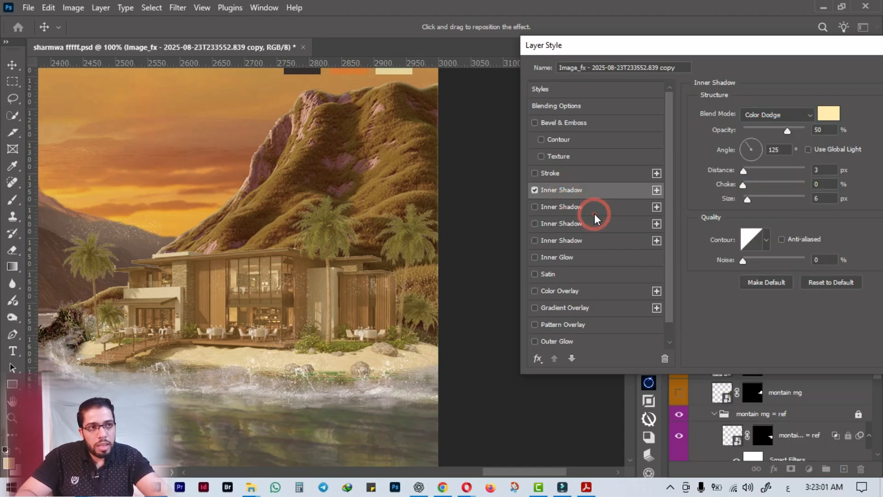
left_click(561, 196)
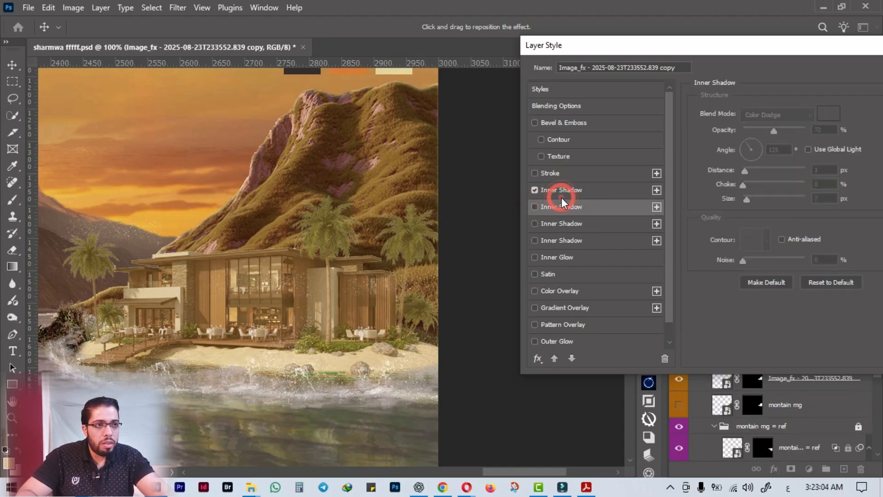
left_click(575, 206)
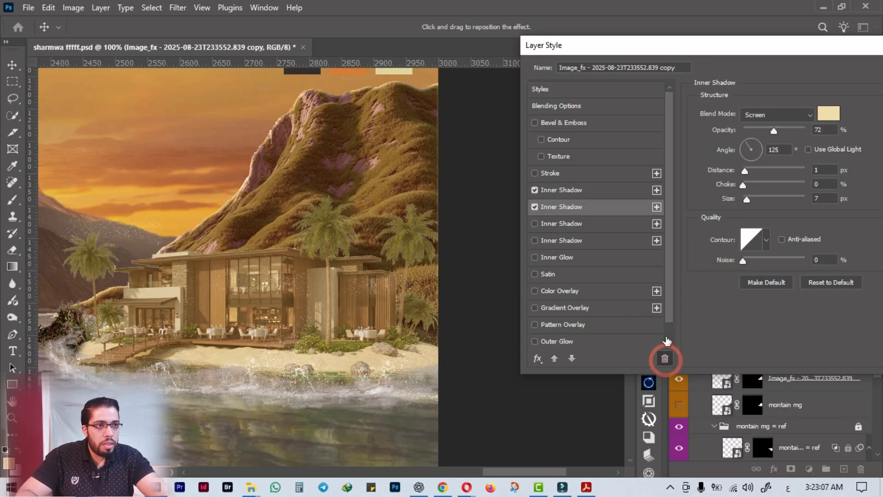
left_click(665, 358)
left_click(606, 208)
left_click(665, 358)
left_click(620, 208)
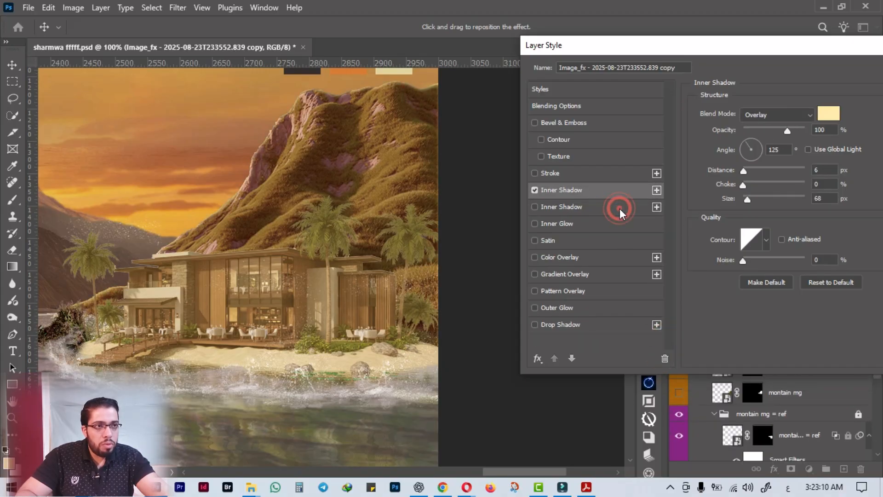
left_click(664, 358)
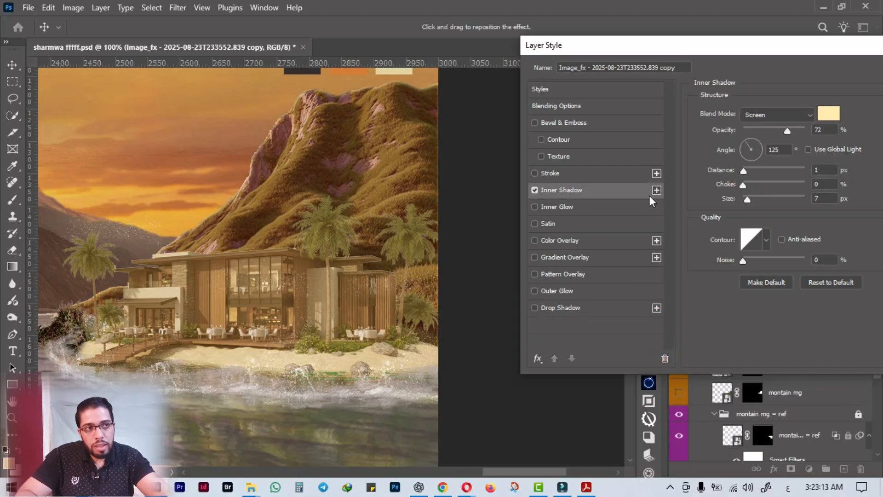
Try adding further Inner Shadow instances to the mountain copy and delete them again.
left_click(656, 189)
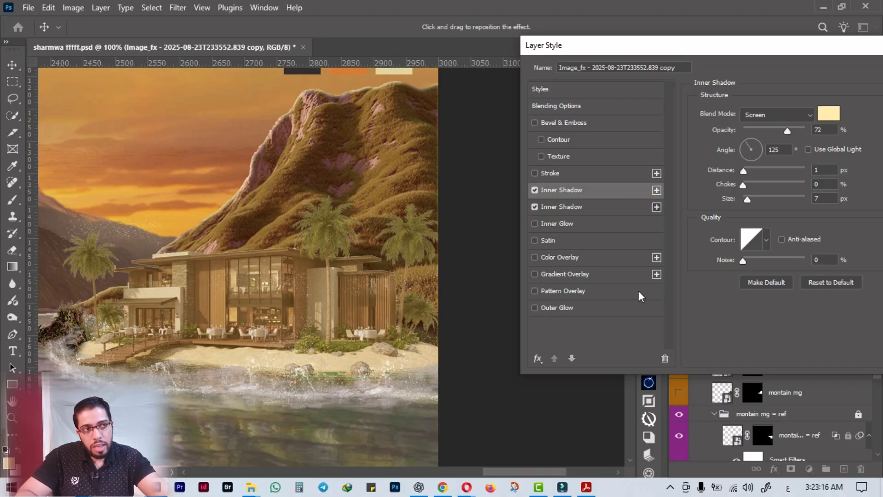
left_click(656, 207)
left_click(665, 359)
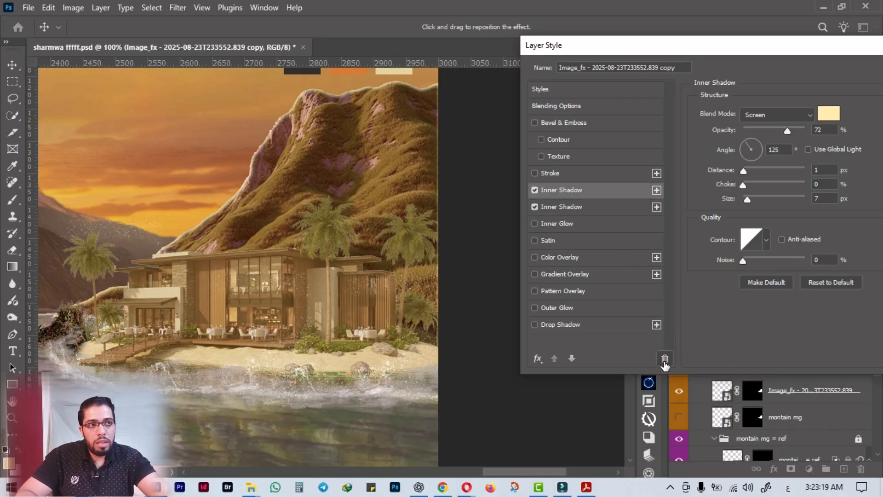
left_click(664, 359)
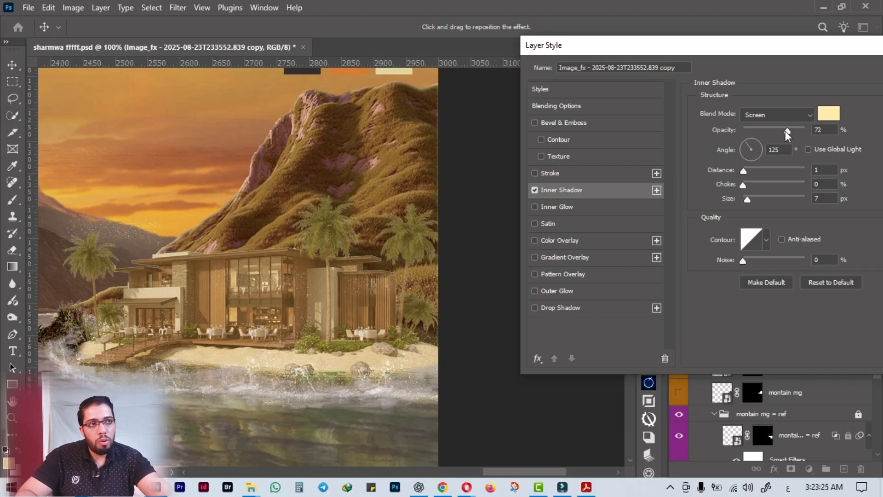
Set the Inner Shadow's opacity to 100% and its color to the cream swatch, lightened to eedea1.
left_click_drag(786, 132, 851, 128)
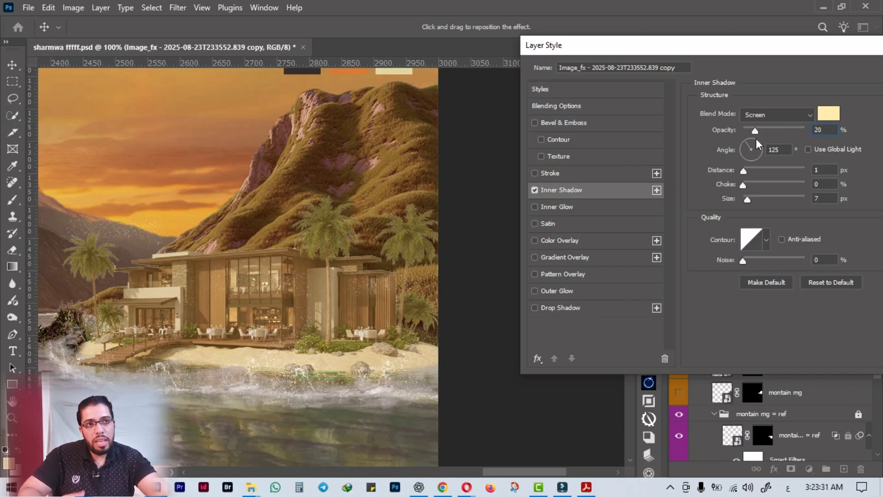
left_click_drag(755, 139, 863, 123)
left_click(830, 114)
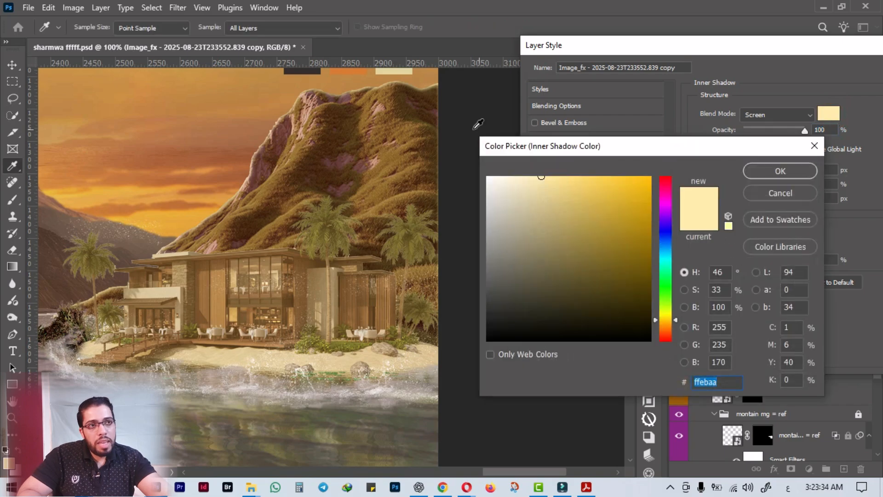
left_click_drag(404, 69, 381, 103)
left_click(377, 106)
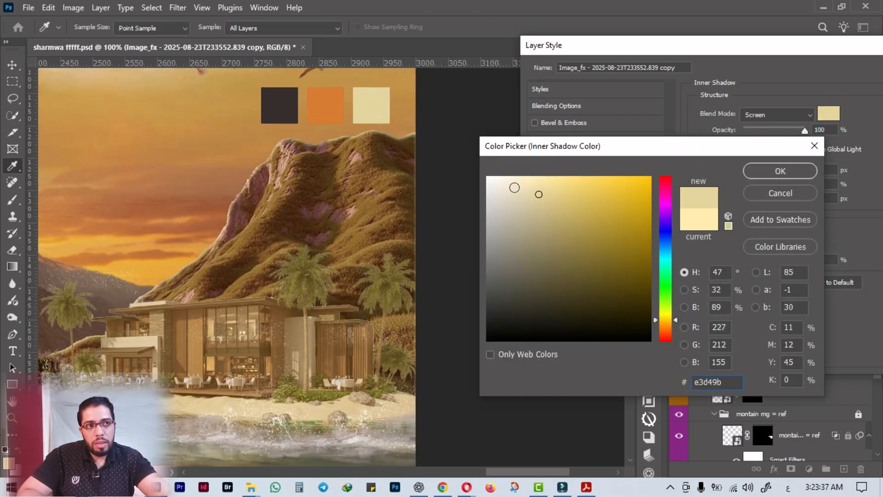
left_click_drag(538, 194, 539, 187)
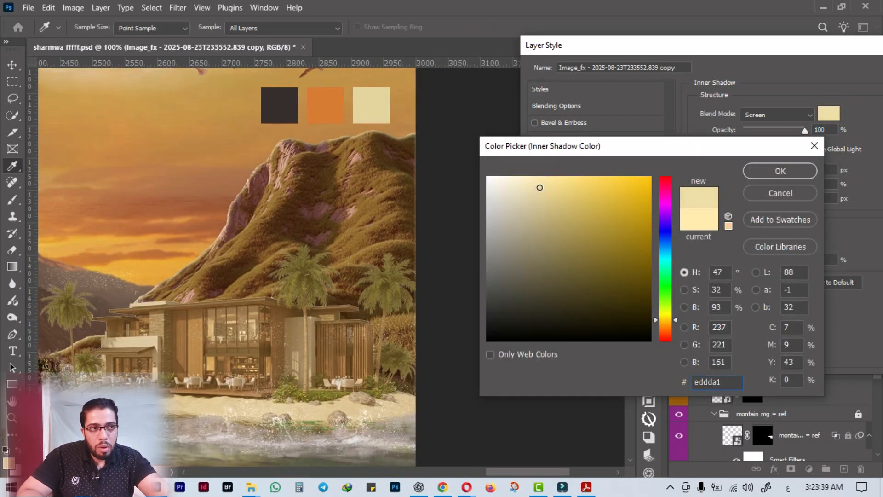
left_click(775, 169)
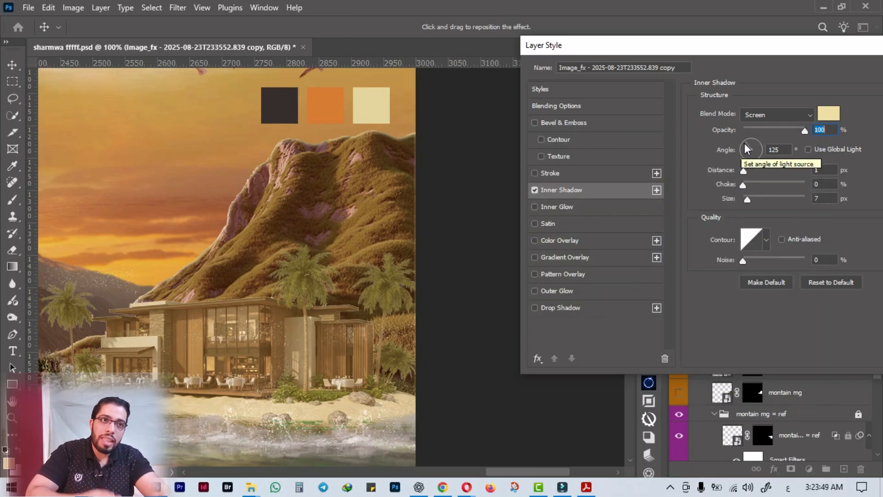
Try an Inner Shadow light angle of 43°, then set the angle back to 125°.
left_click_drag(258, 193, 355, 247)
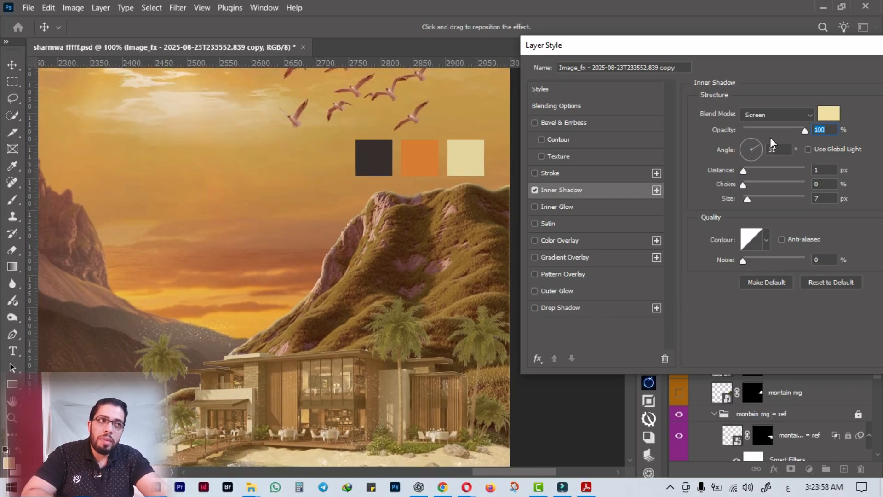
left_click_drag(769, 137, 765, 134)
left_click_drag(378, 260, 288, 289)
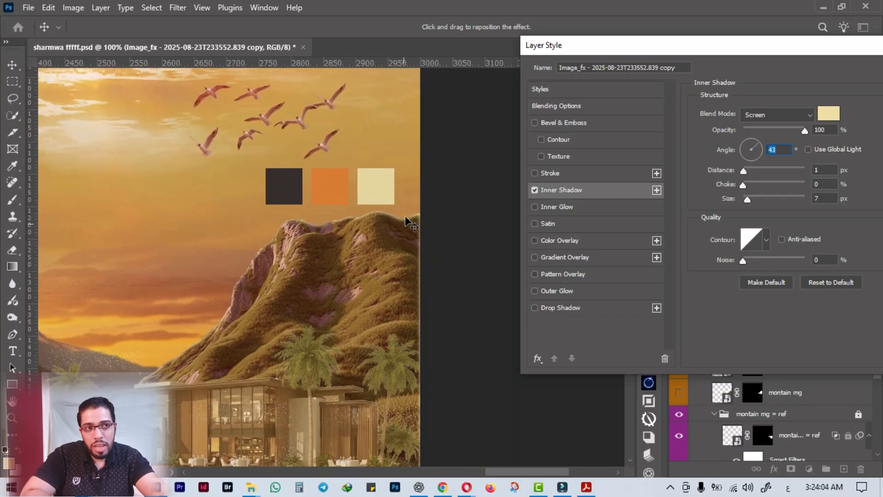
type("125")
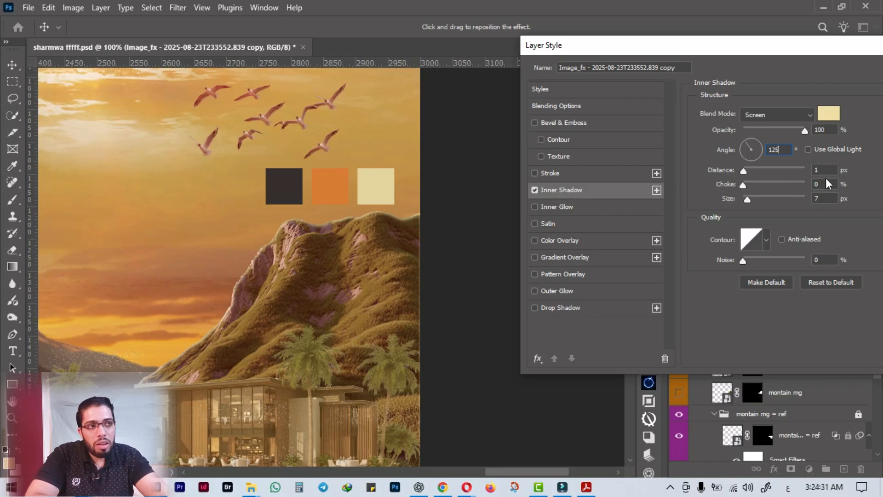
Set the cream Inner Shadow to 1 px distance, 4 px size and 56% opacity.
left_click_drag(746, 198, 741, 199)
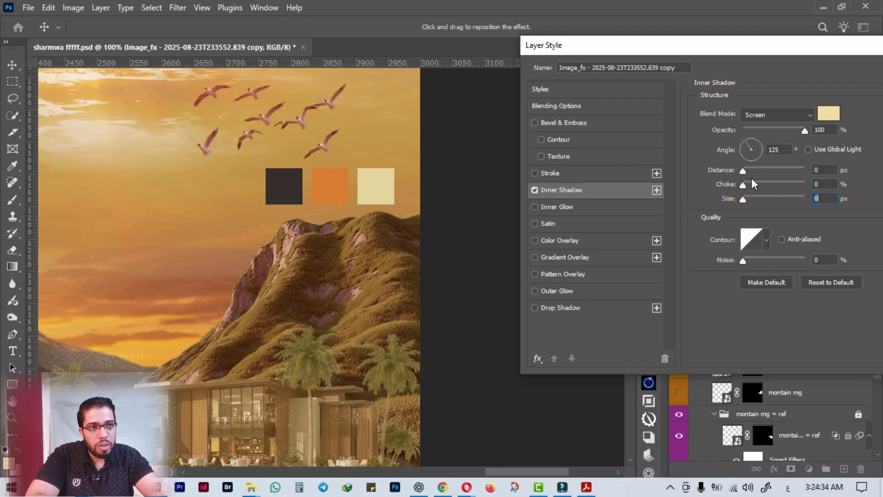
double_click(826, 170)
type("1")
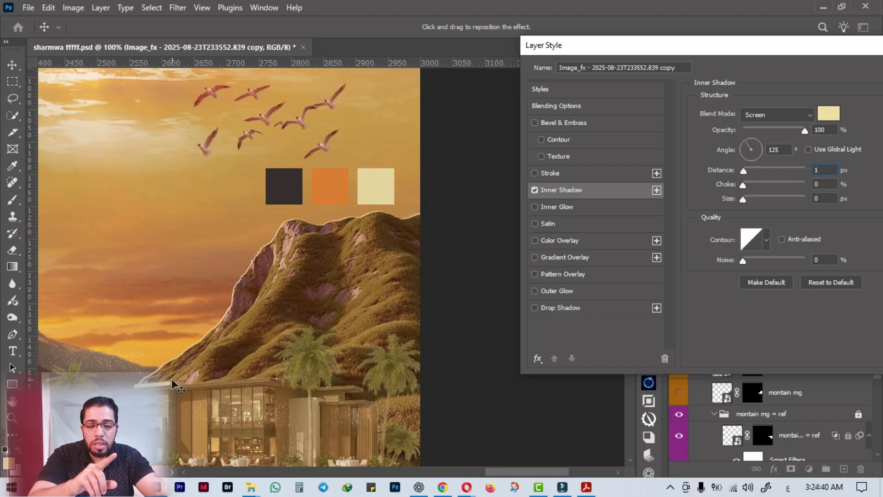
mouse_move(744, 200)
left_mouse_down()
mouse_move(760, 201)
mouse_move(745, 199)
left_mouse_up()
key("ctrl+plus")
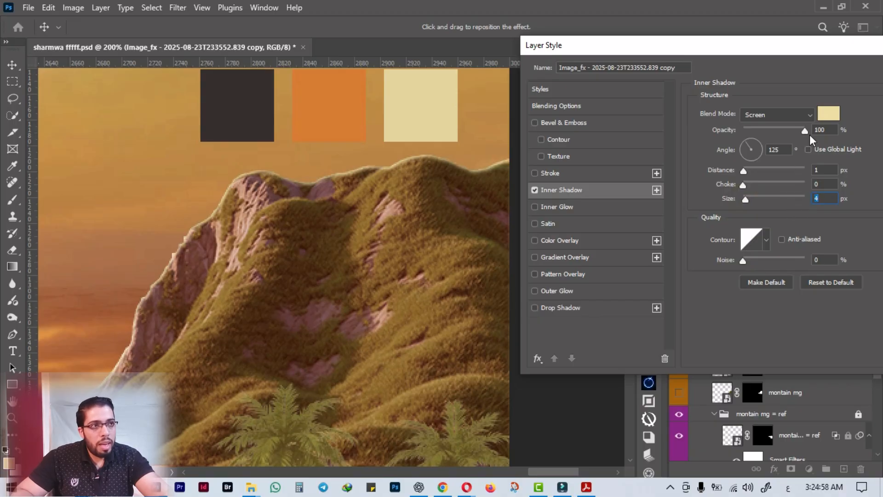
mouse_move(791, 133)
left_mouse_down()
mouse_move(799, 135)
mouse_move(772, 139)
mouse_move(779, 137)
left_mouse_up()
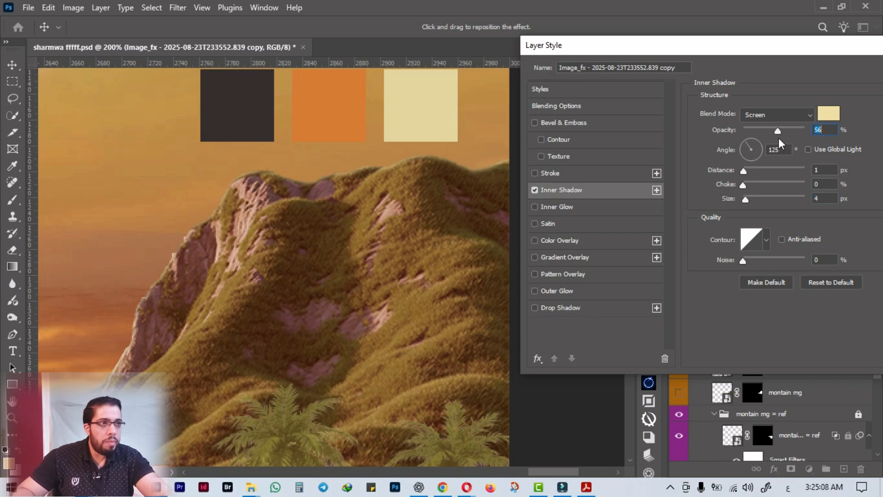
Add a second Inner Shadow in Color Dodge mode, colored with the orange swatch d77c30.
left_click(657, 190)
left_click(605, 204)
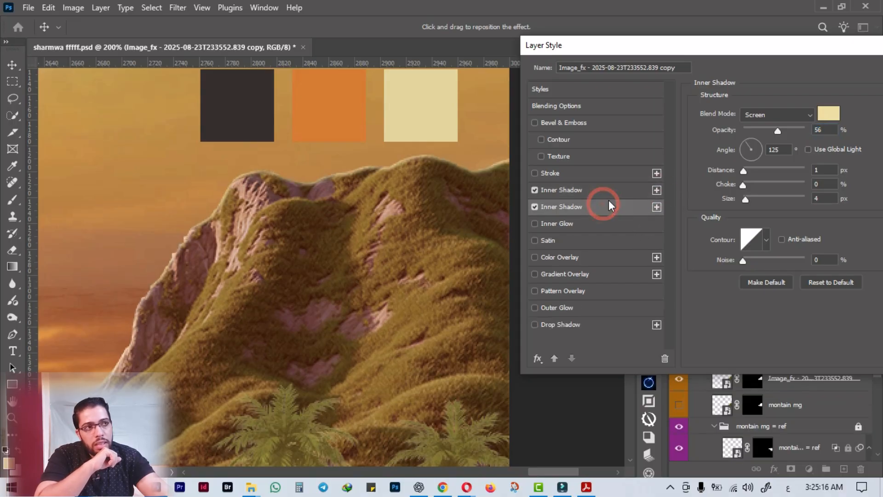
left_click(777, 117)
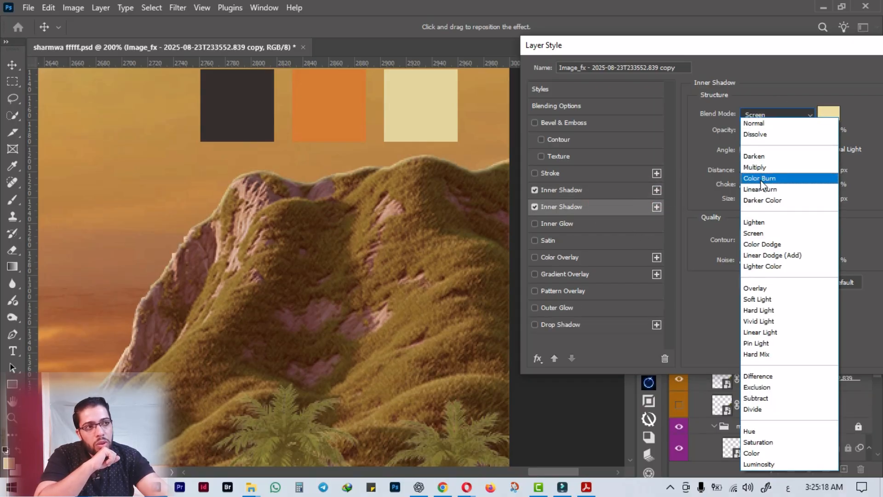
left_click(760, 241)
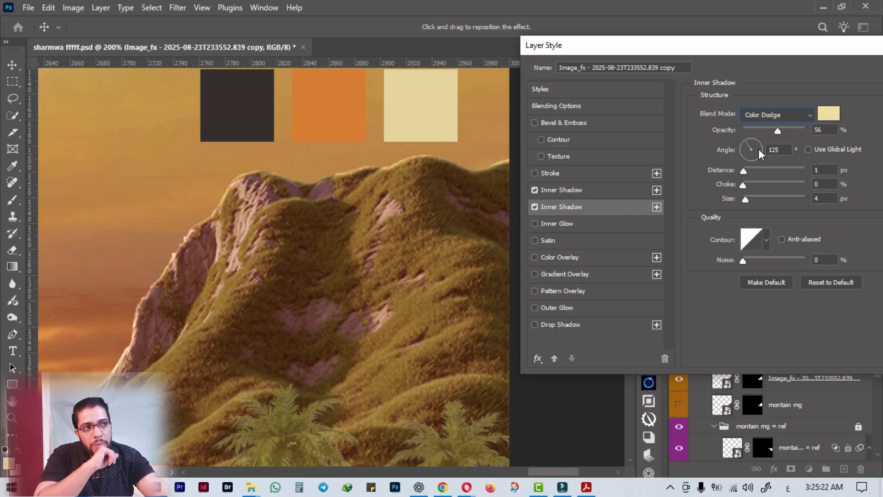
left_click(823, 115)
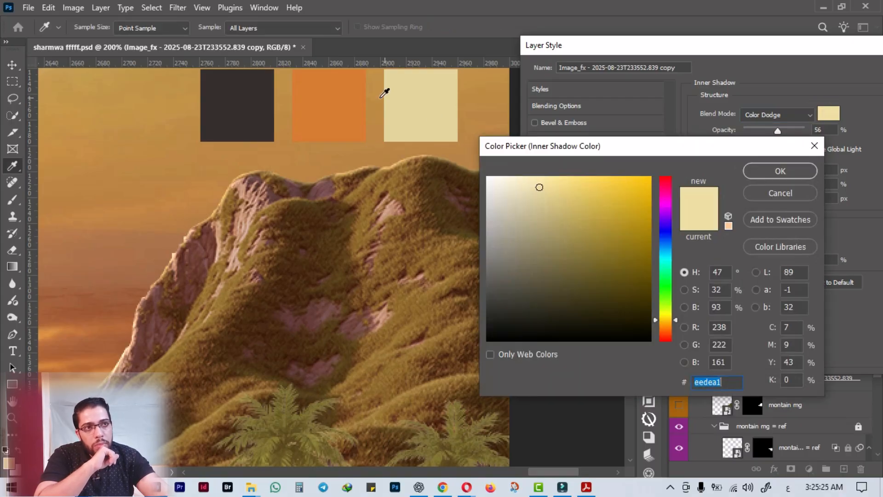
left_click(351, 103)
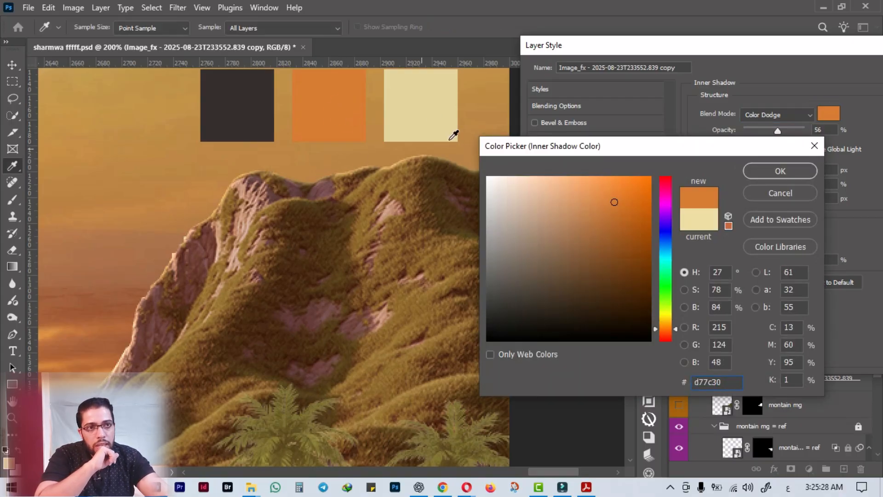
left_click(762, 167)
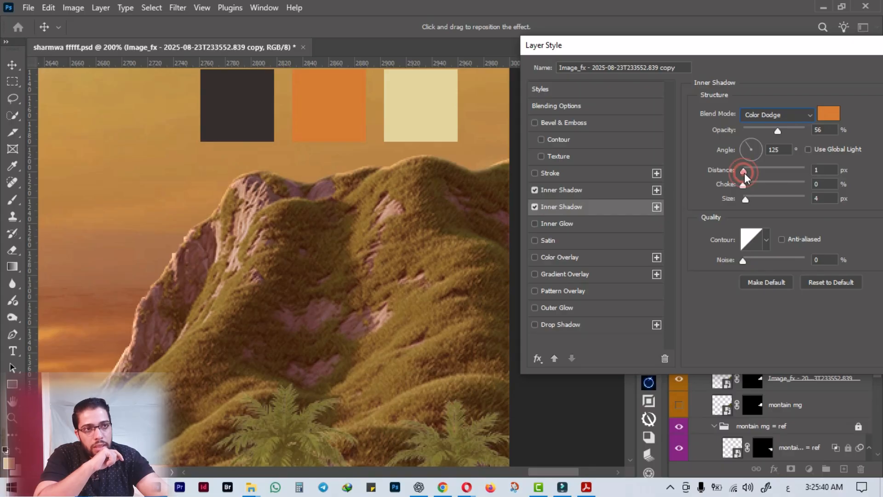
Set the orange Color Dodge Inner Shadow's distance to 2 px and its size to 13 px.
left_click_drag(744, 173, 749, 173)
left_click(817, 169)
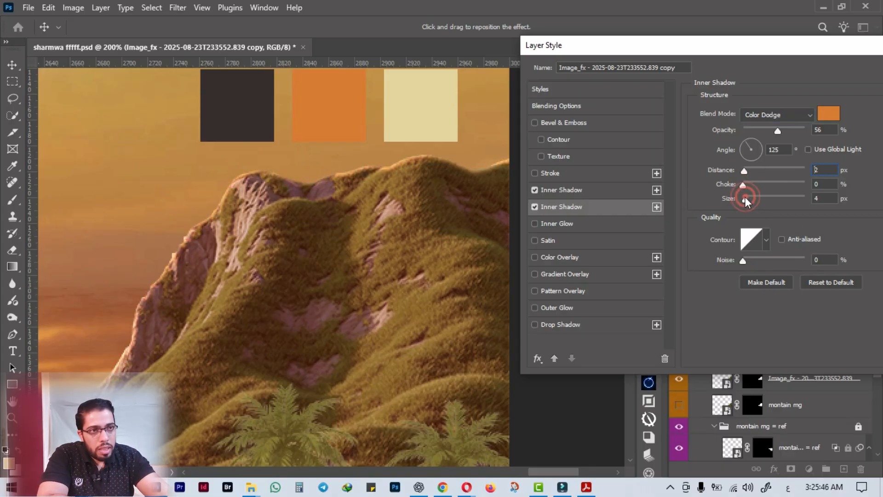
left_click_drag(745, 196, 751, 197)
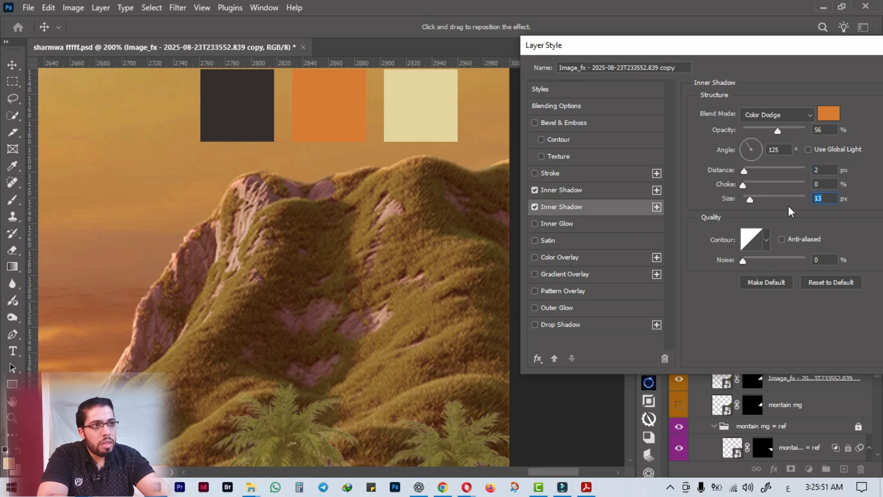
Add a third orange Inner Shadow in Overlay mode with a distance of 3 px.
left_click(655, 208)
left_click(643, 225)
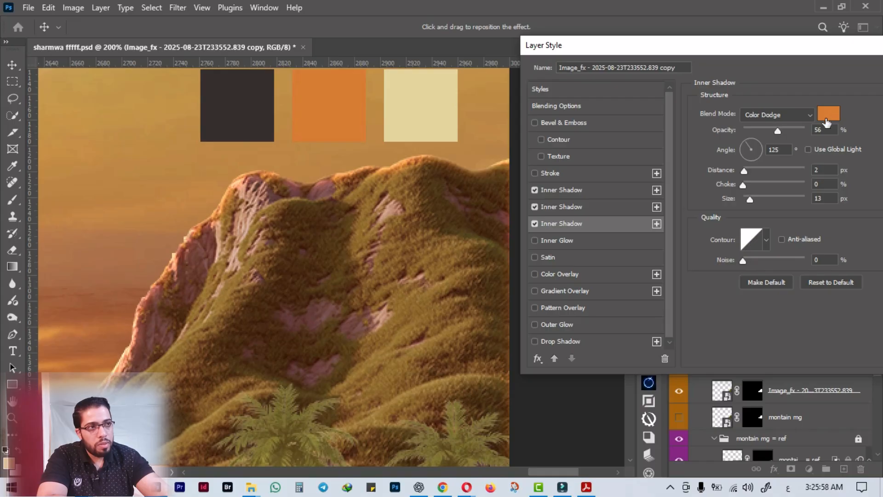
left_click(781, 115)
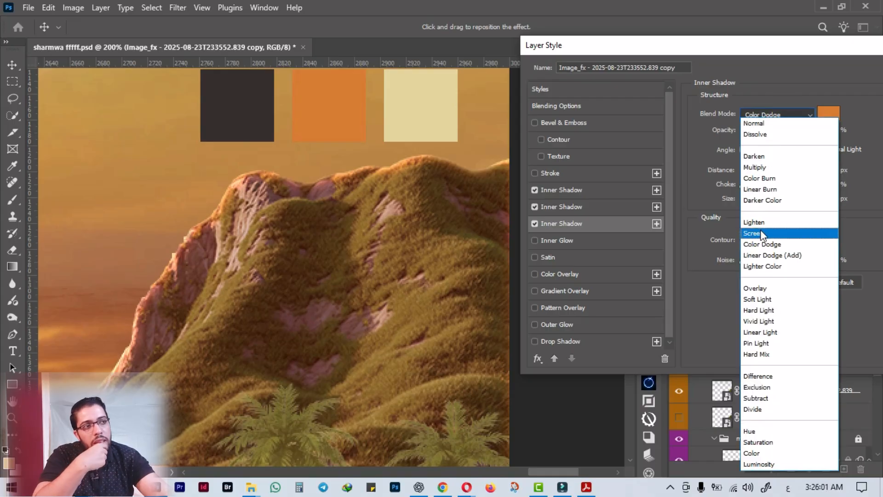
left_click(764, 289)
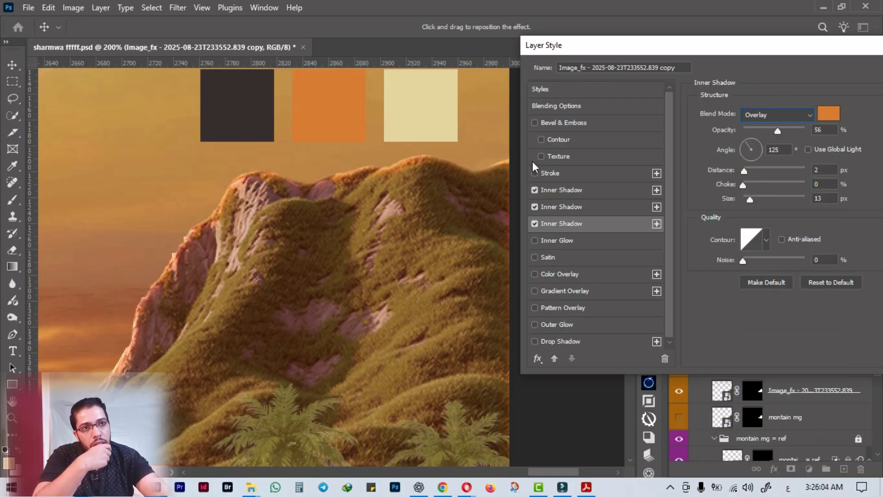
left_click(816, 170)
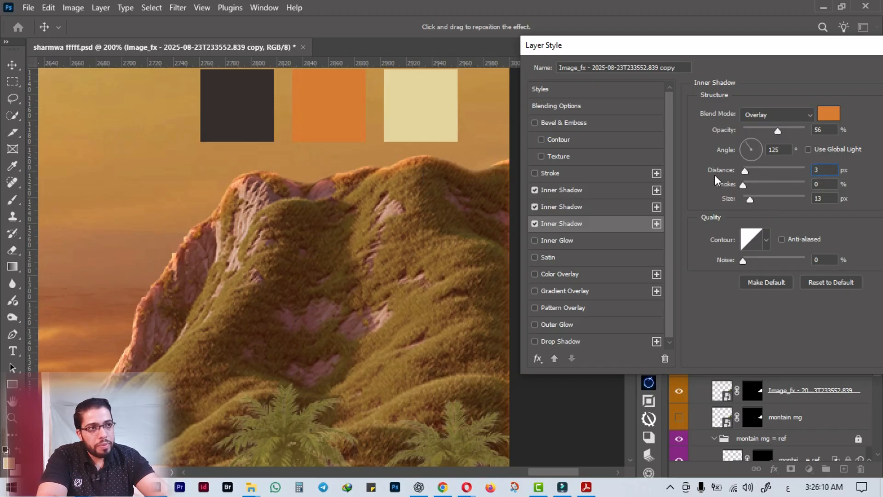
Compare the mountain with and without the third Inner Shadow, and set its size to 73 px and opacity to 69%.
left_click(534, 224)
left_click(535, 224)
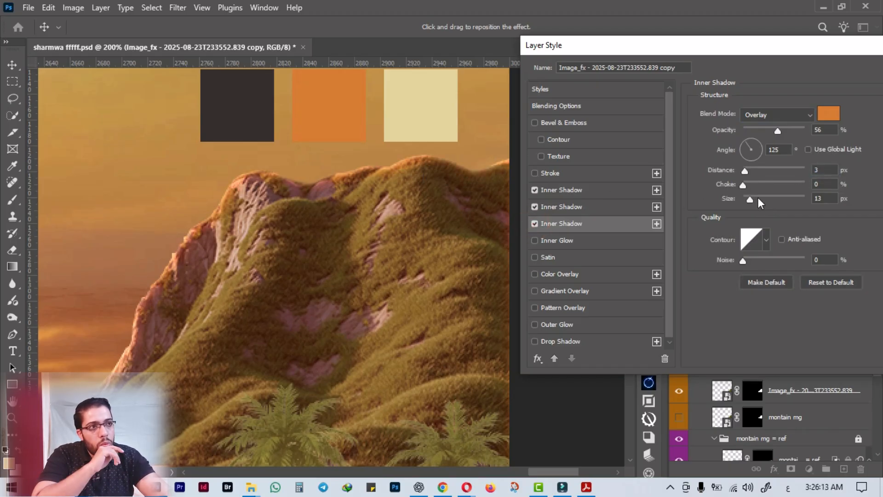
left_click_drag(750, 200, 765, 204)
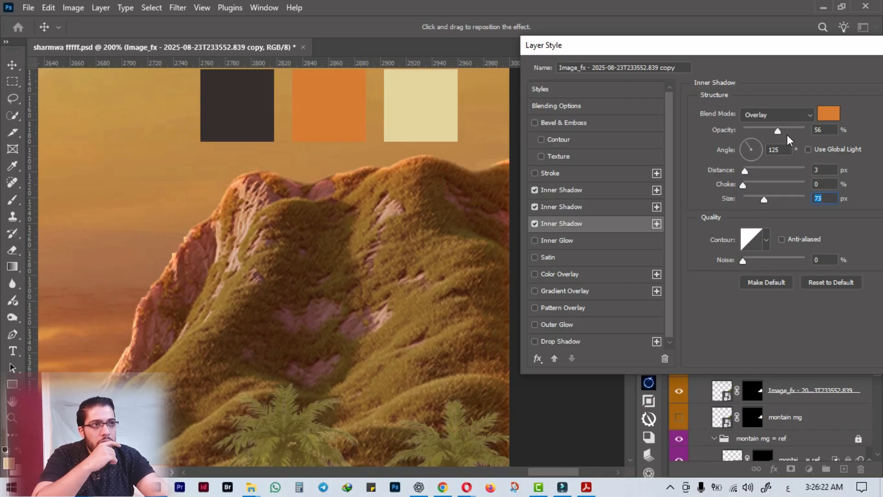
left_click_drag(777, 131, 789, 148)
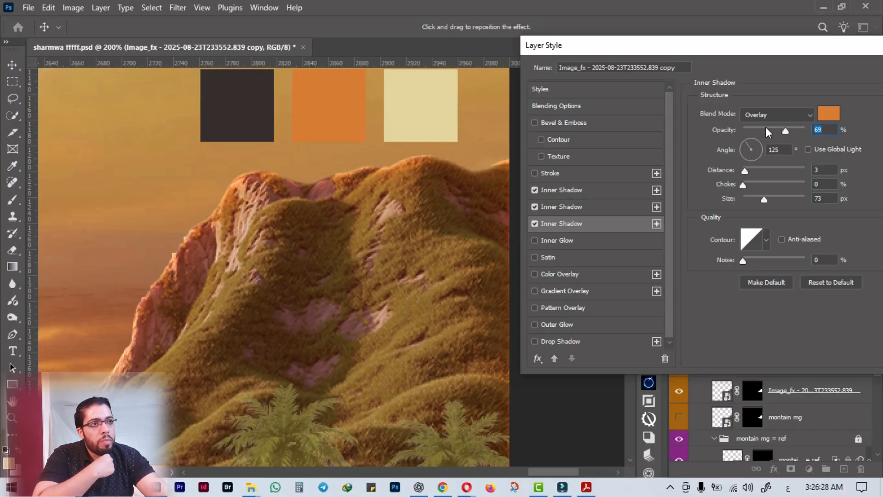
Try Soft Light mode on the third Inner Shadow, then return it to Overlay.
left_click(791, 115)
left_click(756, 299)
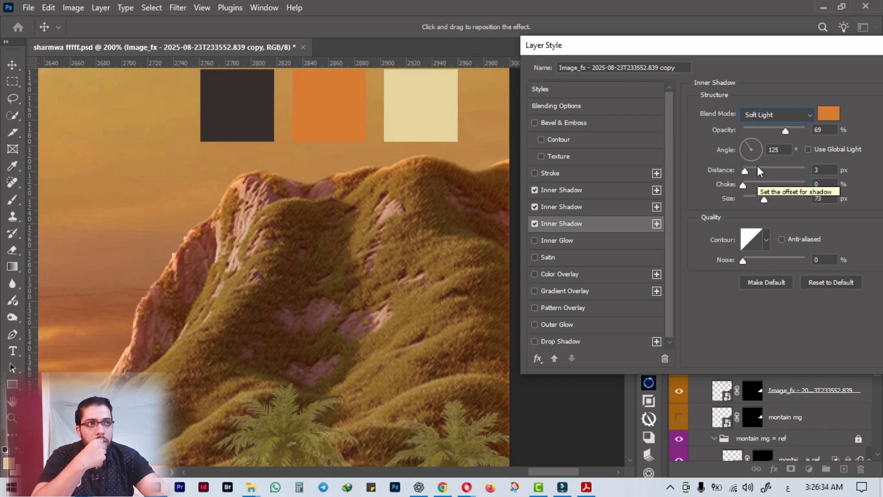
left_click(773, 116)
left_click(753, 292)
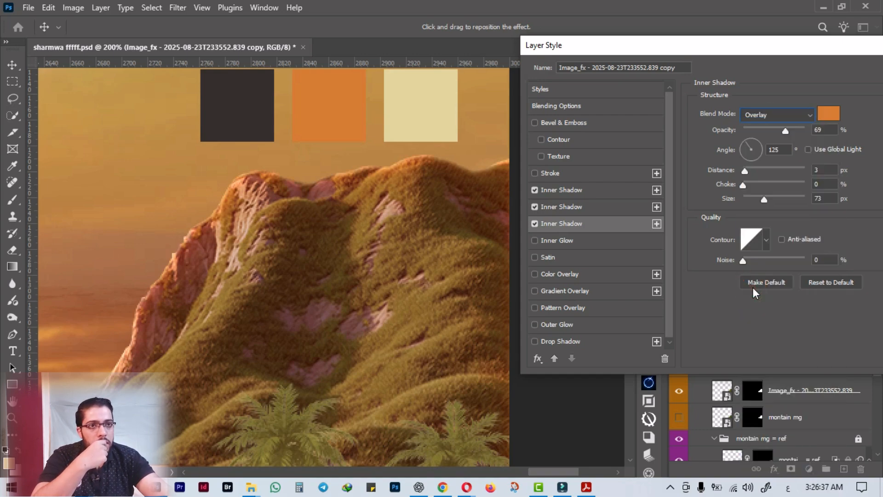
Lower the third Inner Shadow's opacity to 39% and apply the layer style to the mountain copy.
left_click_drag(785, 133, 766, 132)
key("ctrl+plus")
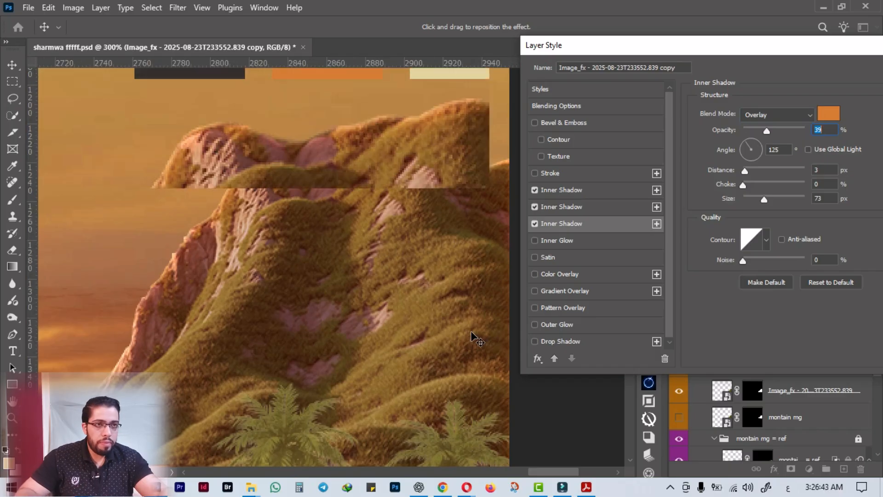
key("ctrl+minus")
key("ctrl+minus")
left_click_drag(354, 352, 369, 276)
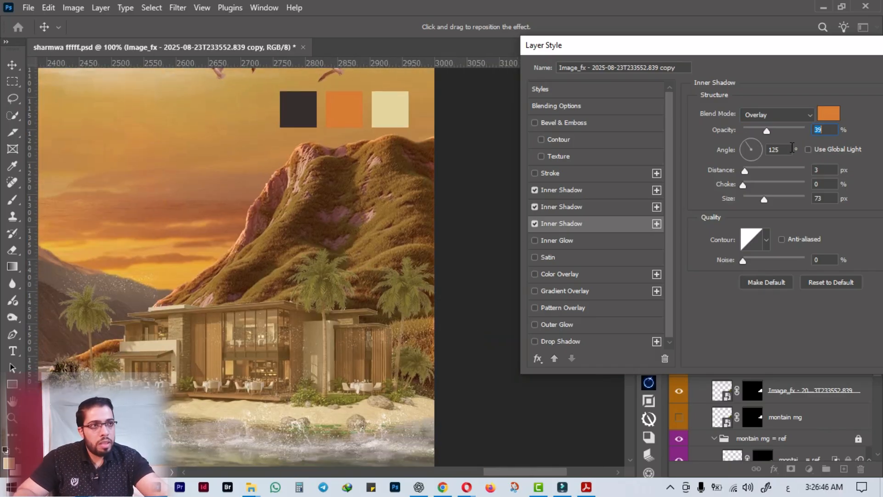
left_click(738, 54)
left_click_drag(685, 57, 649, 56)
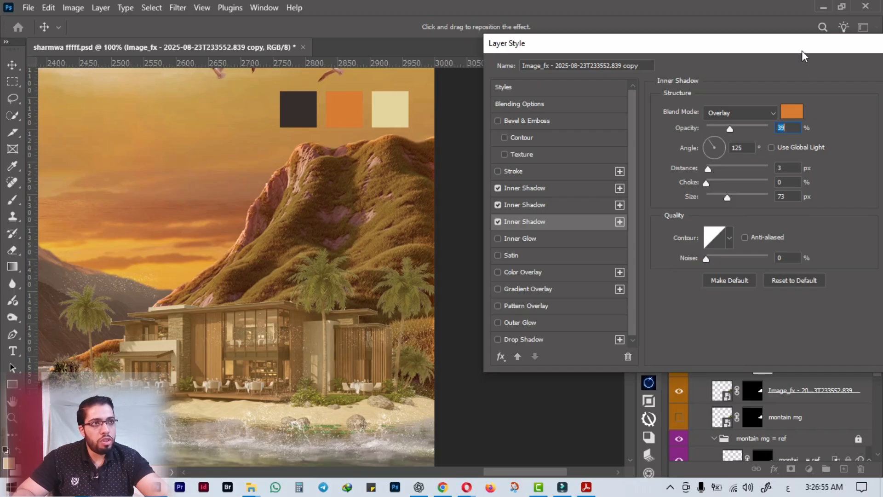
left_click_drag(799, 51, 645, 77)
left_click(777, 96)
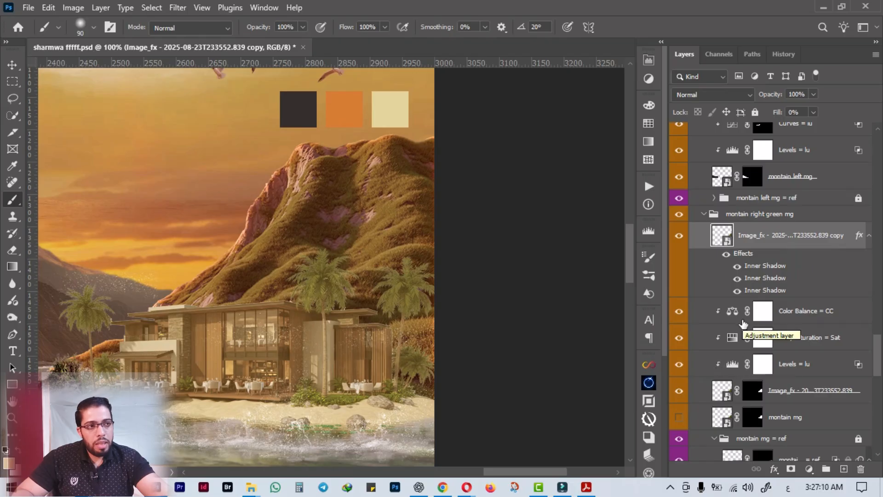
In the mountain copy's blending options, split the Underlying Layer black Blend If slider to 18 / 75, leaving white at 255.
right_click(848, 238)
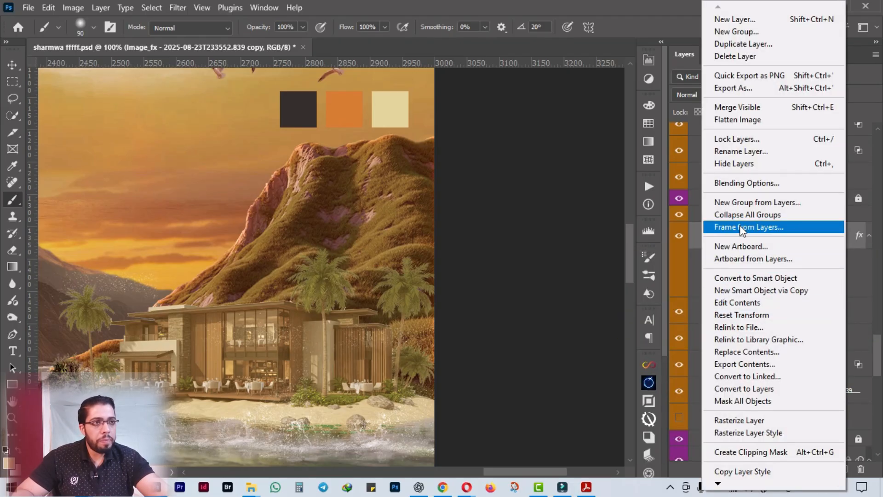
left_click(746, 184)
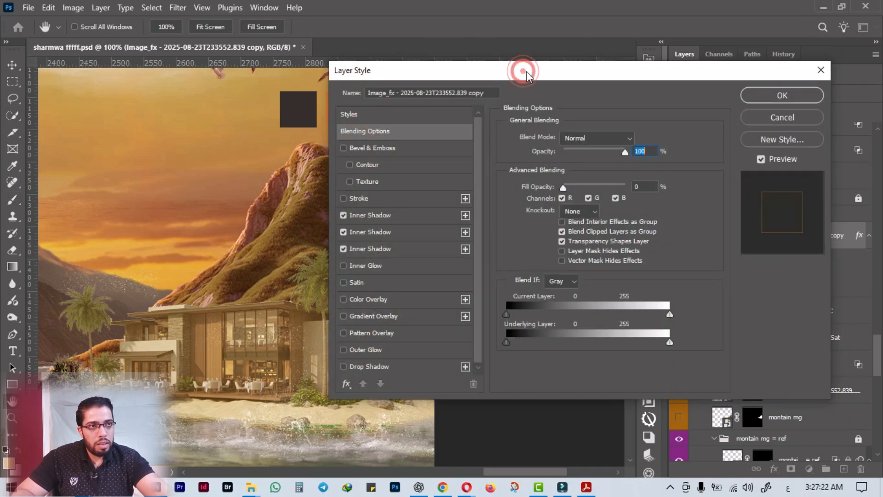
left_click_drag(523, 70, 613, 59)
left_click(266, 252, "ctrl")
left_click(267, 252, "alt")
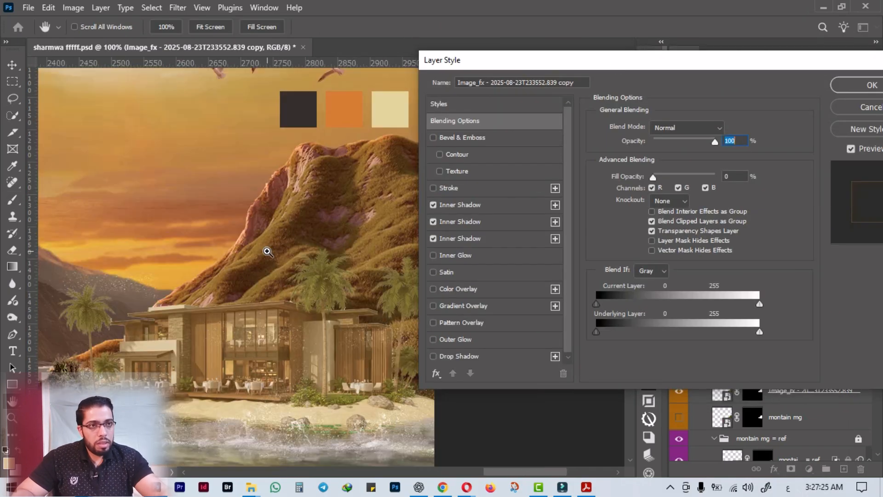
left_click_drag(596, 331, 542, 336)
key("space")
left_click_drag(343, 185, 278, 259)
key("ctrl+plus")
left_click(278, 261, "ctrl")
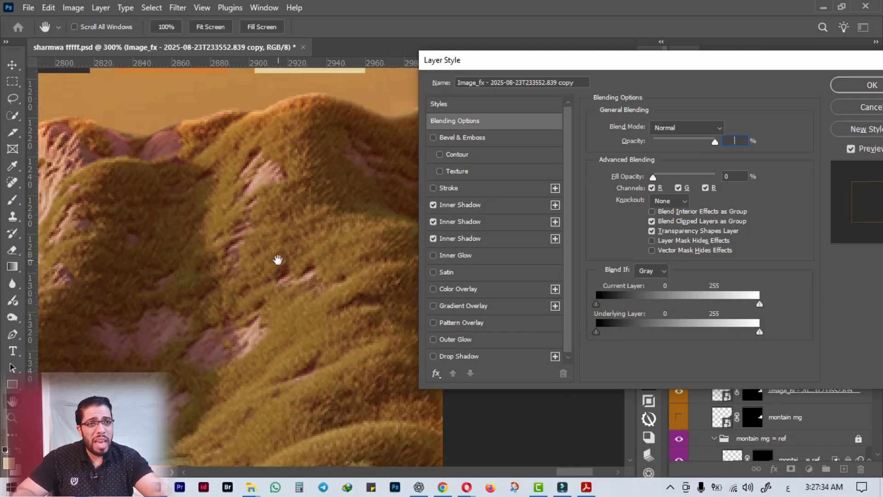
left_click_drag(240, 158, 236, 261)
key("space")
left_click_drag(269, 164, 285, 259)
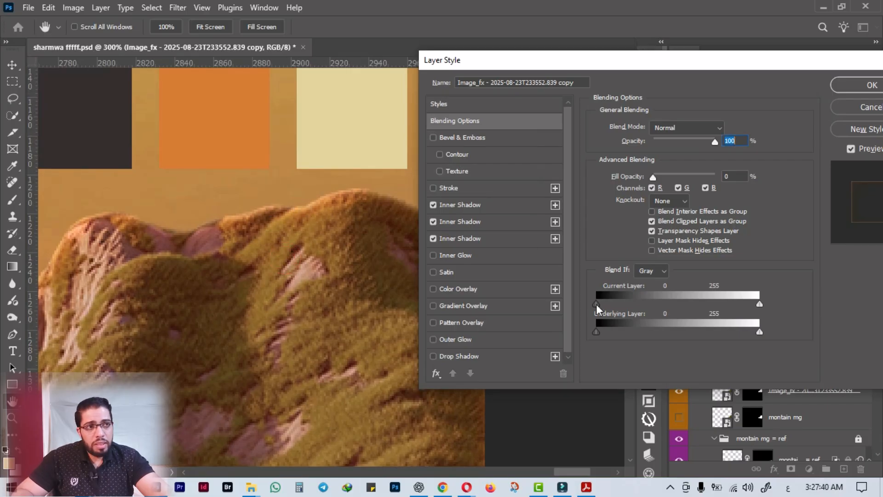
left_click_drag(596, 332, 651, 333)
left_click_drag(595, 331, 660, 336)
left_click_drag(759, 332, 661, 337)
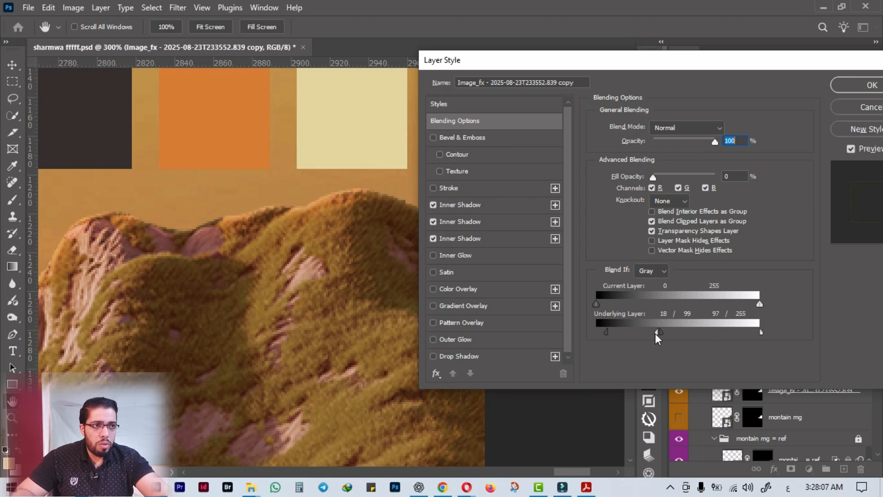
mouse_move(656, 332)
left_mouse_down()
mouse_move(761, 333)
mouse_move(645, 335)
left_mouse_up()
Reset the Underlying Layer black Blend If slider to 0 / 44 and apply the blending options.
key("ctrl+minus")
key("ctrl+minus")
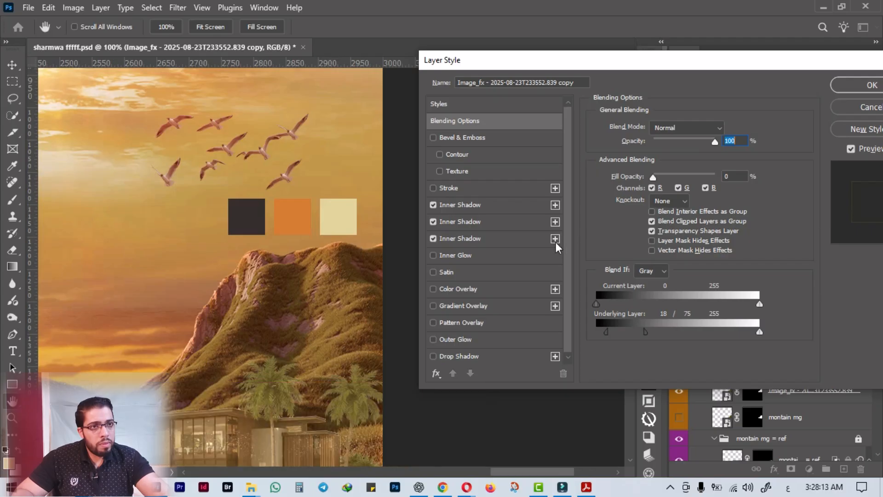
mouse_move(646, 336)
left_mouse_down()
mouse_move(578, 342)
mouse_move(646, 340)
left_mouse_up()
key("alt")
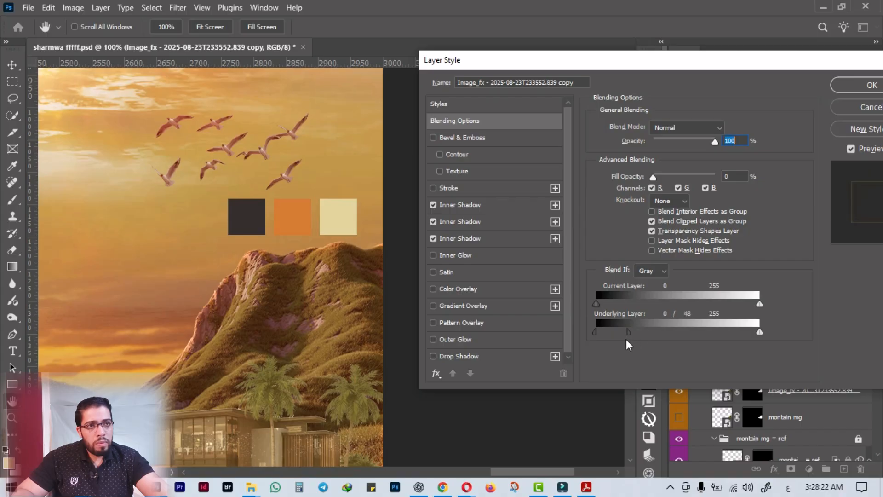
left_click(835, 91)
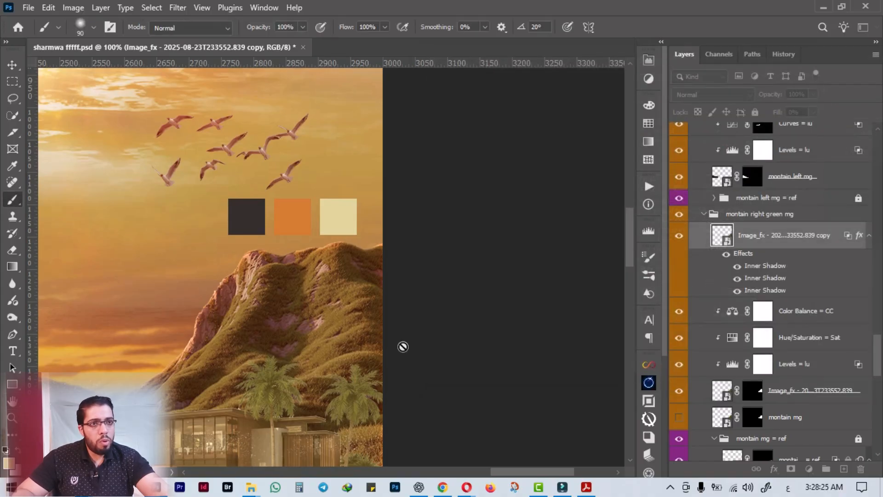
Add a blank white layer mask to the mountain copy.
left_click(791, 469)
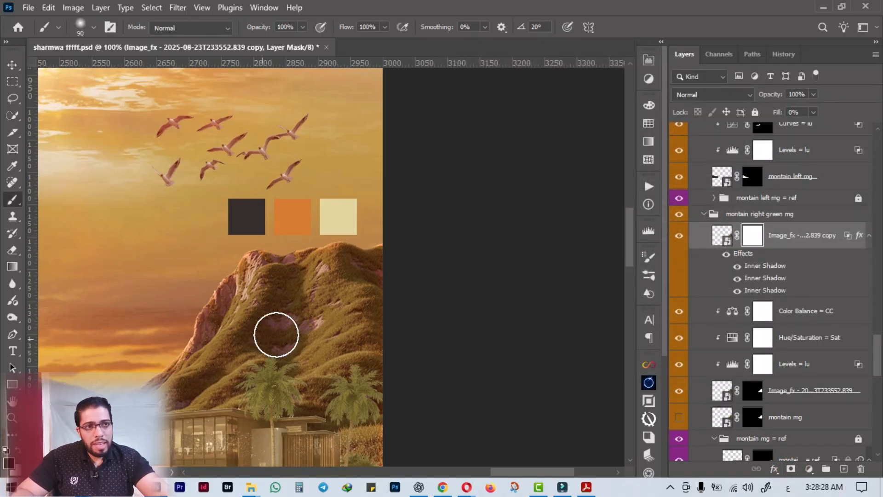
scroll(368, 437, "down", 1)
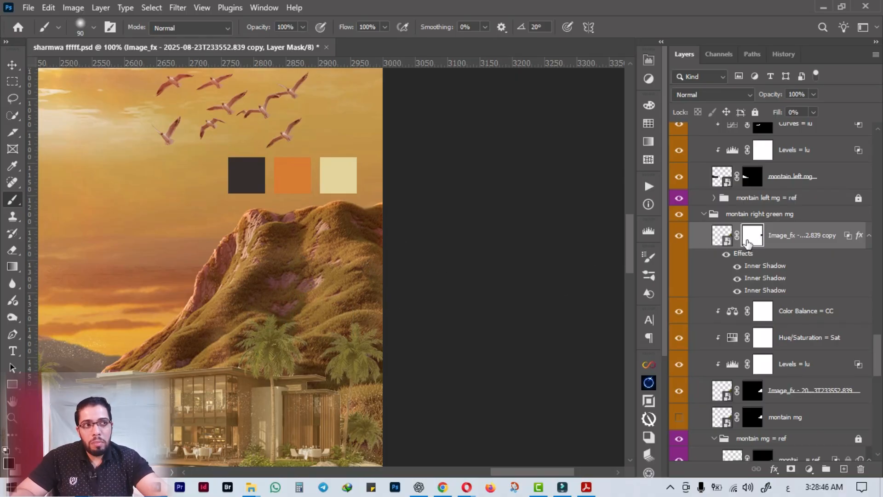
key("ctrl+BackSpace")
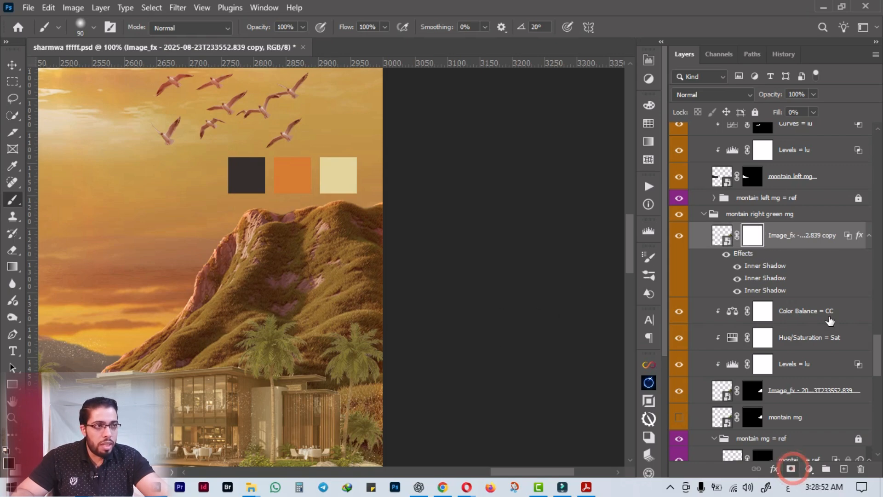
key("ctrl+2")
Enable Layer Mask Hides Effects in the mountain copy's blending options and apply it.
double_click(858, 236)
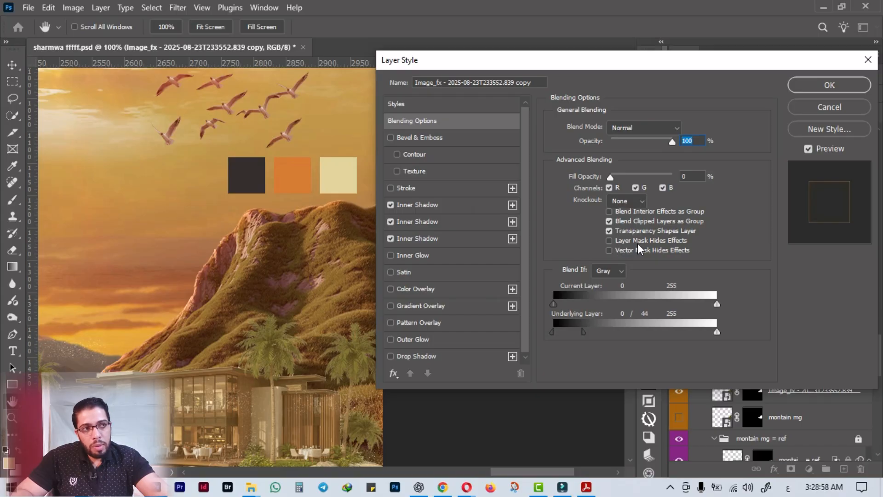
left_click(609, 241)
left_click(809, 90)
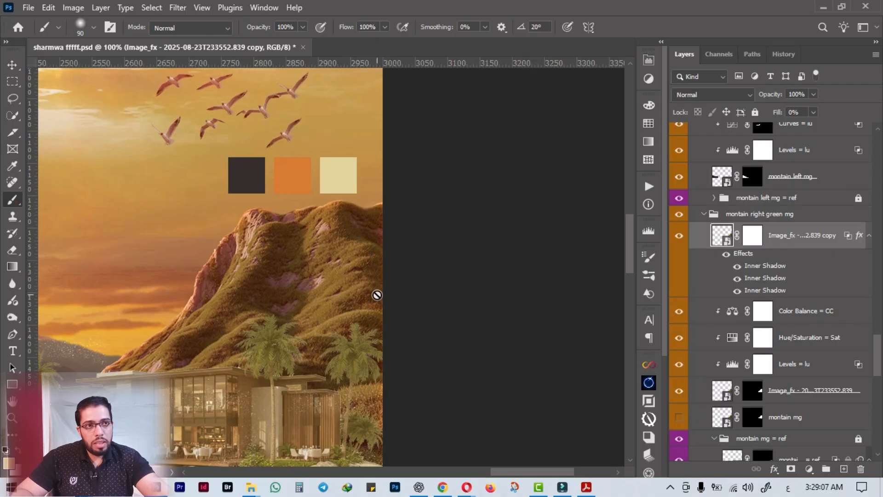
With the mountain copy's mask active, draw a closed Pen path around the mountain's lower right slope and convert it to a selection.
left_click(752, 236)
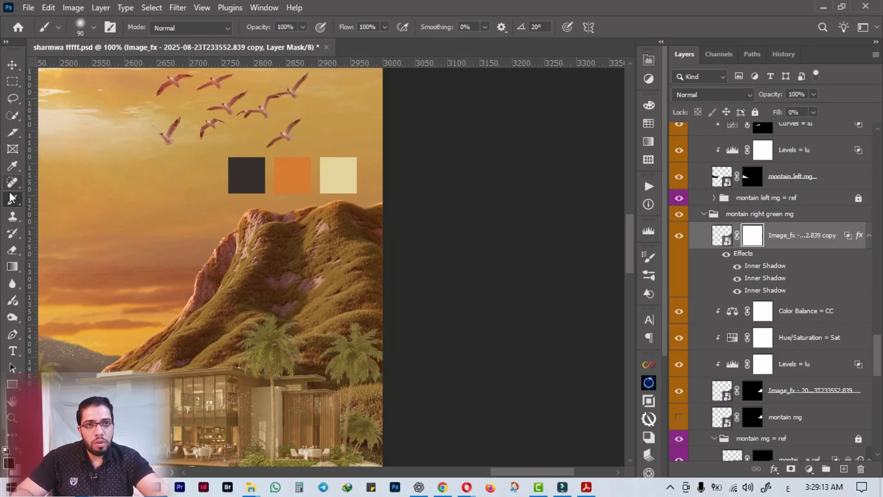
left_click(15, 336)
left_click(392, 226)
left_click(371, 240)
left_click(334, 257)
left_click(256, 327)
left_click(231, 368)
left_click(229, 437)
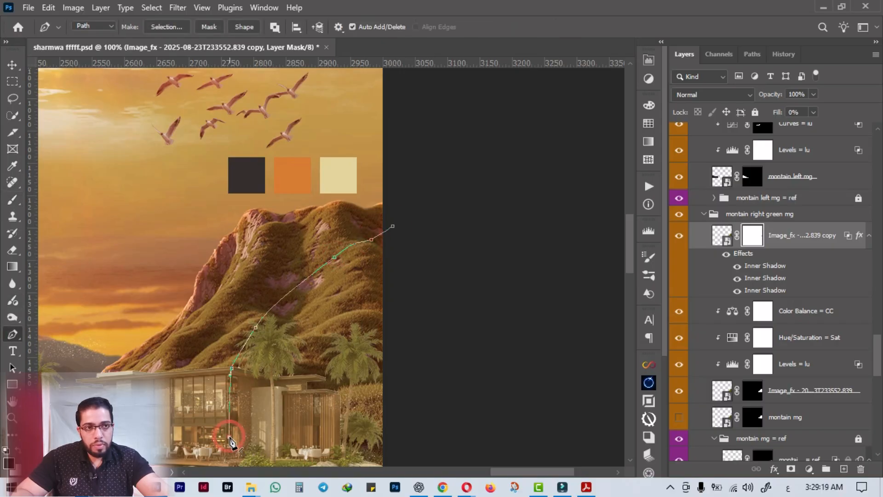
scroll(230, 441, "down", 3)
left_click(234, 429)
left_click(349, 435)
left_click(417, 416)
left_click(529, 325)
left_click(488, 243)
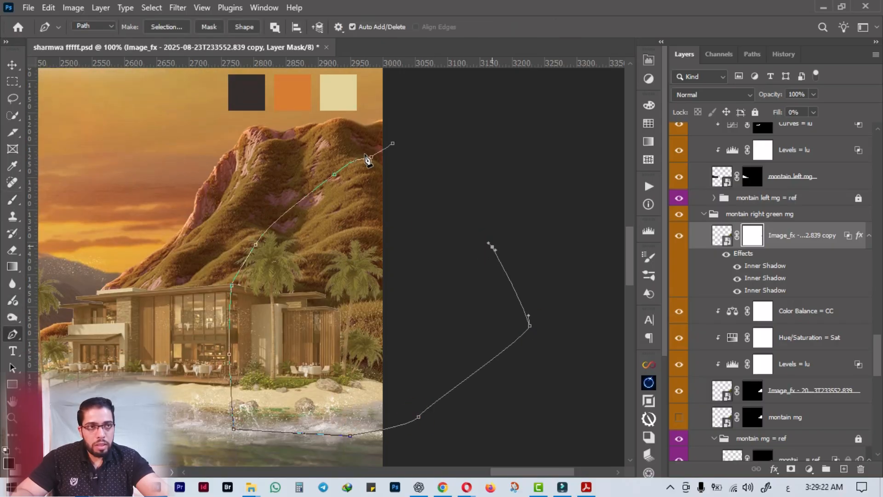
left_click(393, 144)
key("ctrl+Return")
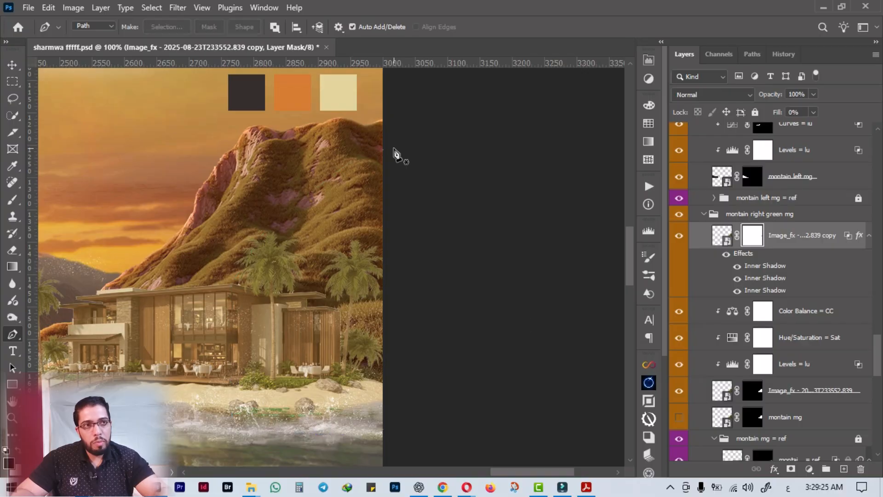
Paint black on the mask inside the selection with a 100 px brush, hiding the edge glow along the canvas's right border.
left_click(12, 199)
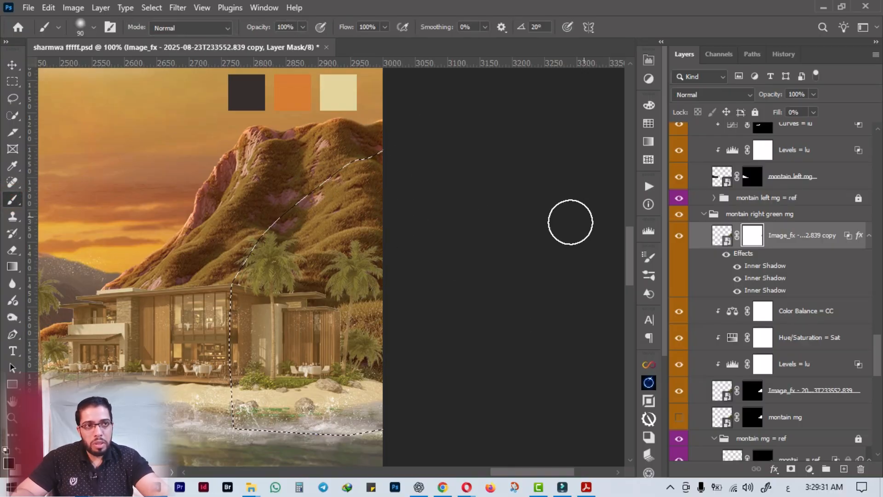
key("bracketright")
key("bracketright")
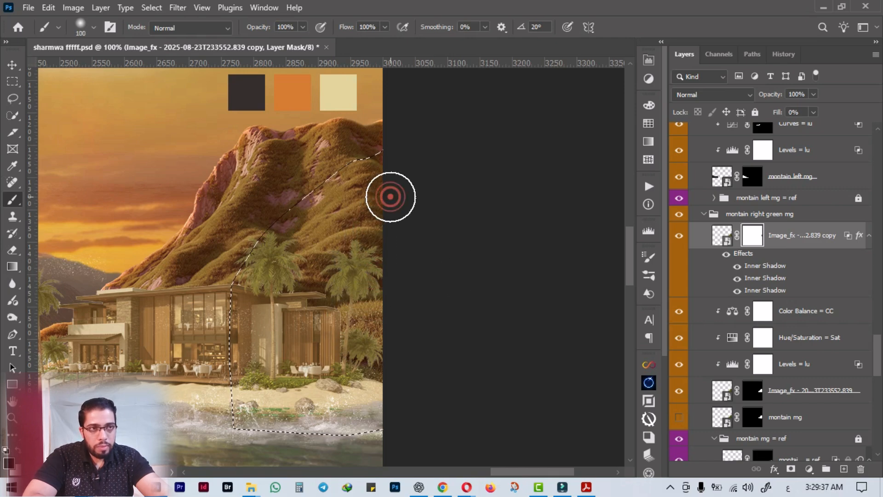
key("bracketleft")
mouse_move(375, 218)
left_mouse_down()
mouse_move(350, 262)
mouse_move(343, 240)
mouse_move(355, 291)
left_mouse_up()
left_click_drag(382, 230, 388, 268)
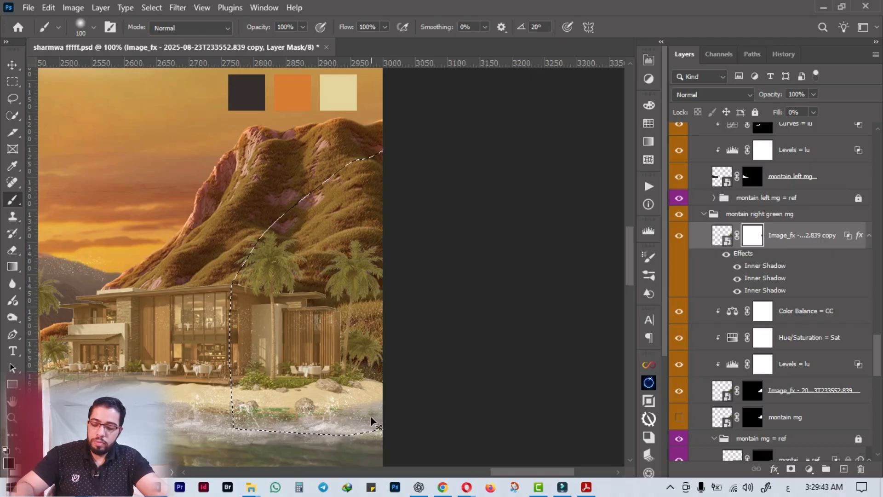
Clear the selection and paint black on the mask with an 80 px brush where the upper mountain meets the canvas's right border.
key("ctrl+d")
scroll(414, 189, "up", 2)
left_click_drag(415, 161, 387, 286)
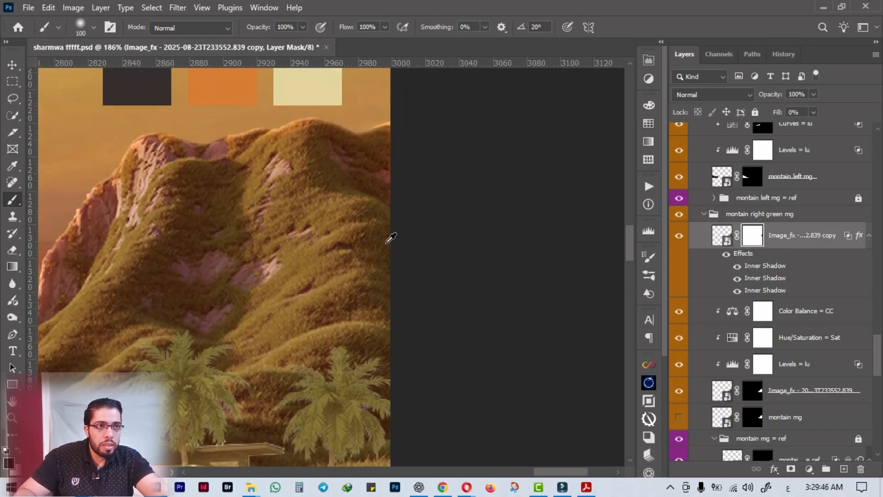
scroll(389, 239, "up", 2)
key("bracketleft")
key("bracketleft")
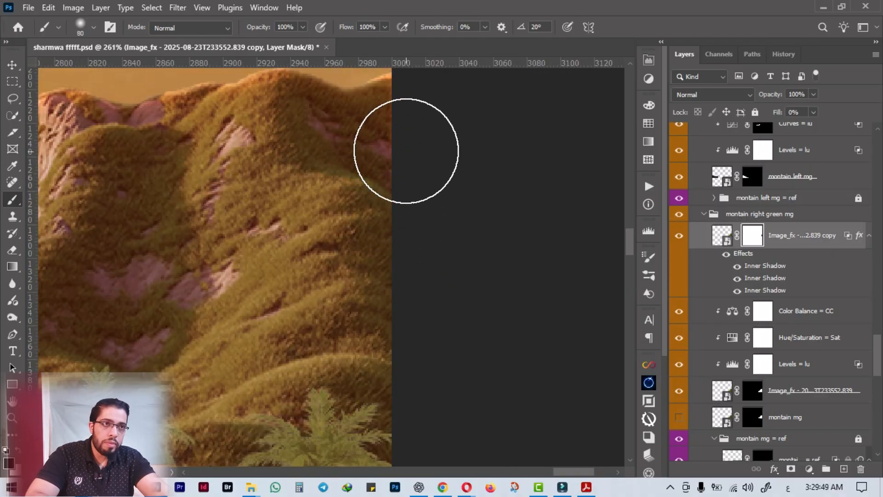
left_click_drag(409, 147, 402, 236)
Lower the mountain copy's layer opacity to 81% and check the mountain against the whole sunset scene.
scroll(407, 351, "down", 5)
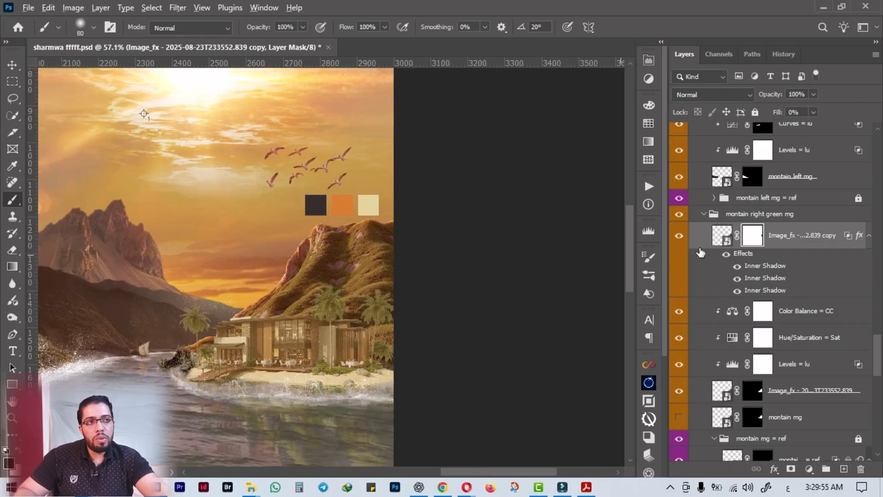
scroll(208, 284, "up", 3)
scroll(212, 432, "up", 3)
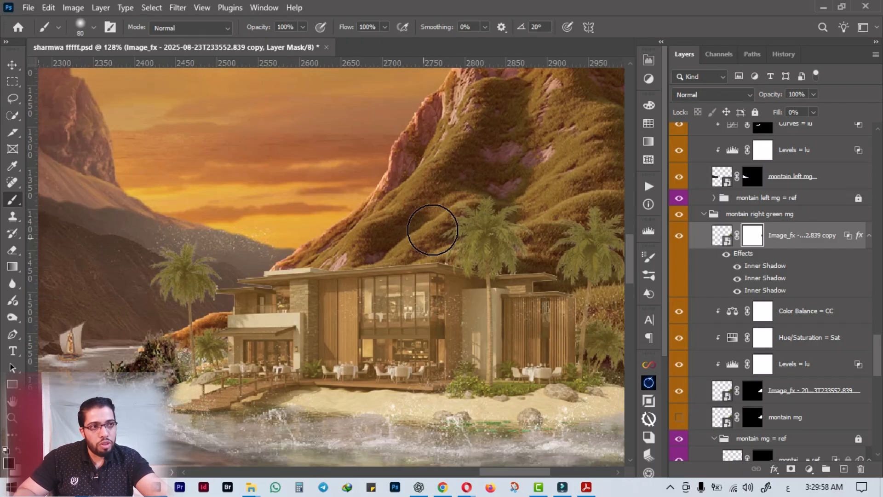
left_click_drag(437, 227, 387, 283)
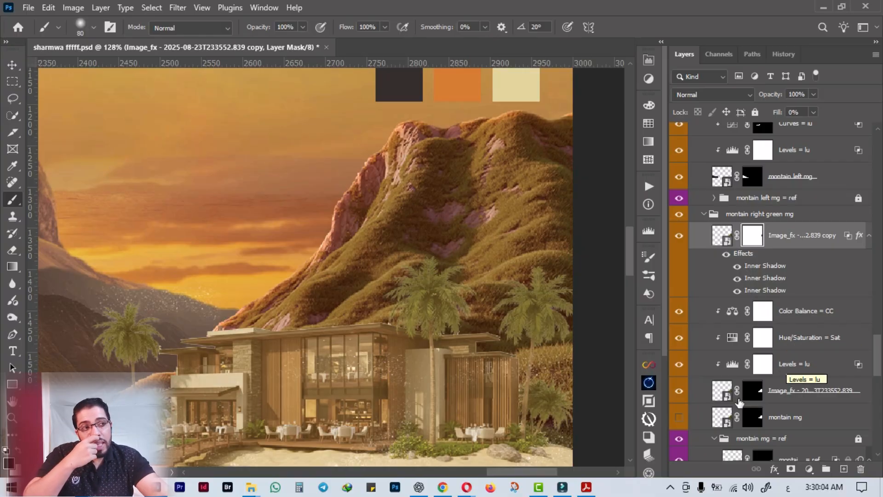
scroll(738, 401, "down", 1)
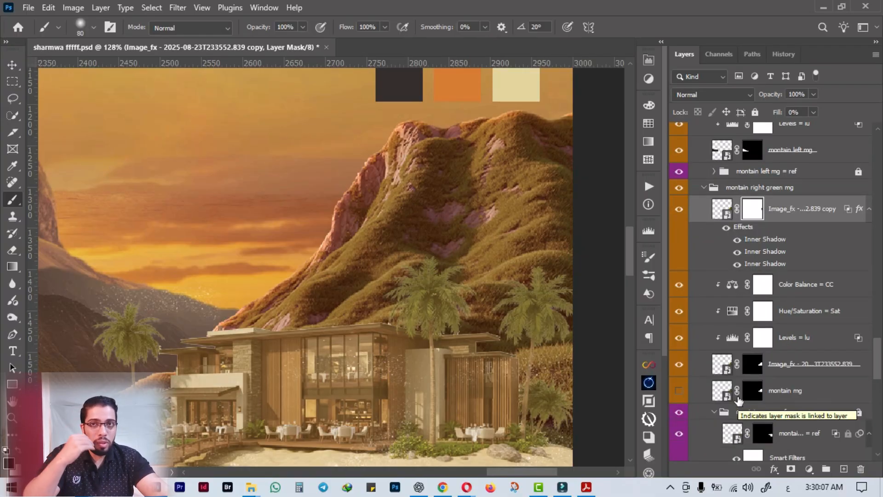
left_click_drag(775, 95, 757, 95)
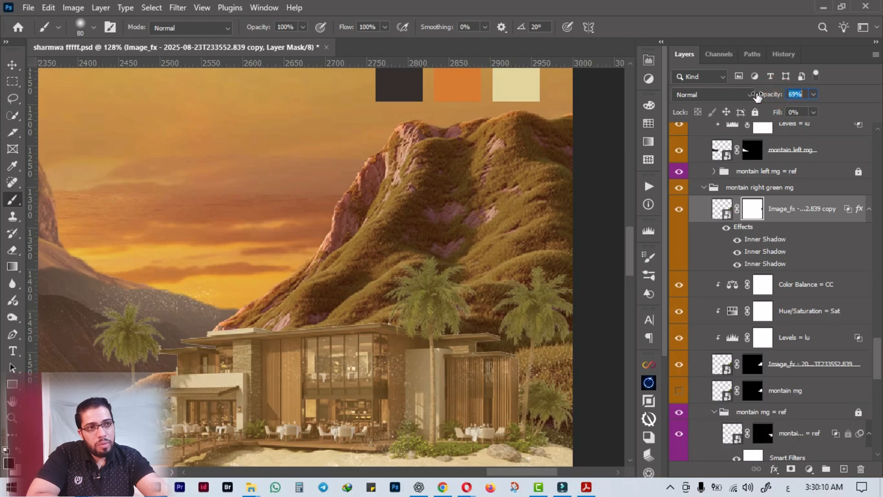
left_click_drag(449, 221, 317, 255)
scroll(318, 255, "down", 3)
left_click_drag(318, 221, 348, 270)
scroll(352, 268, "down", 2)
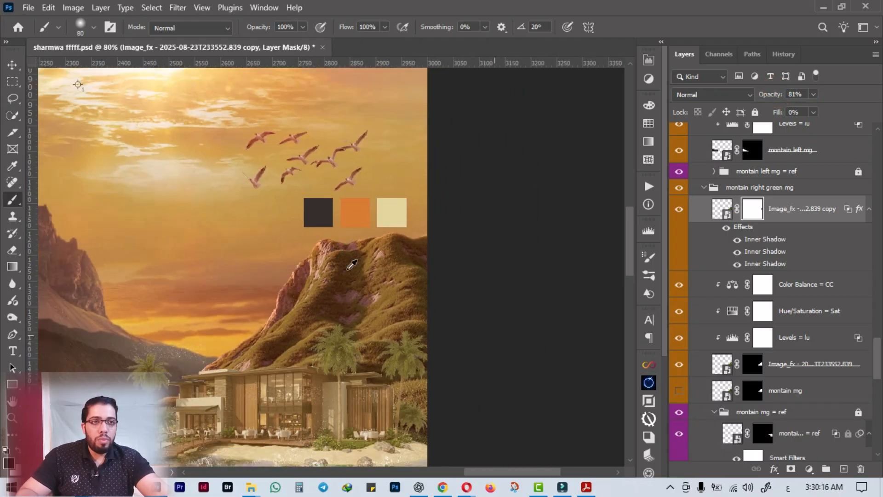
left_click_drag(219, 228, 277, 285)
scroll(278, 285, "down", 1)
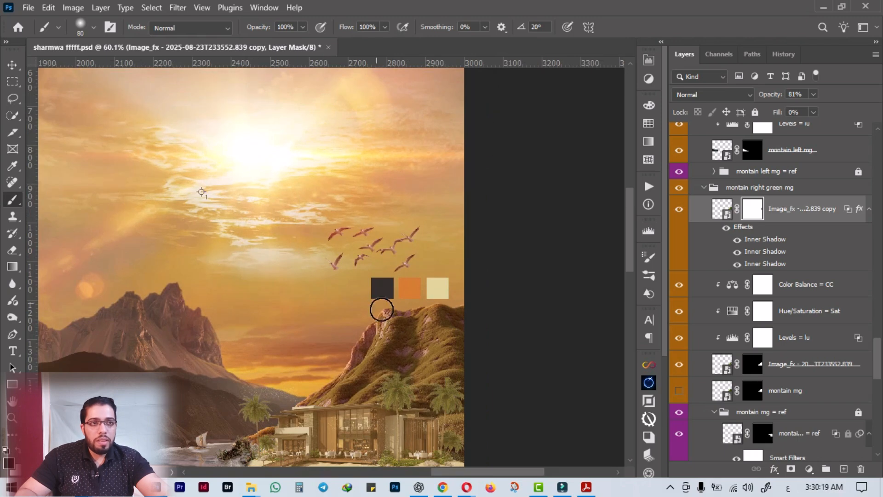
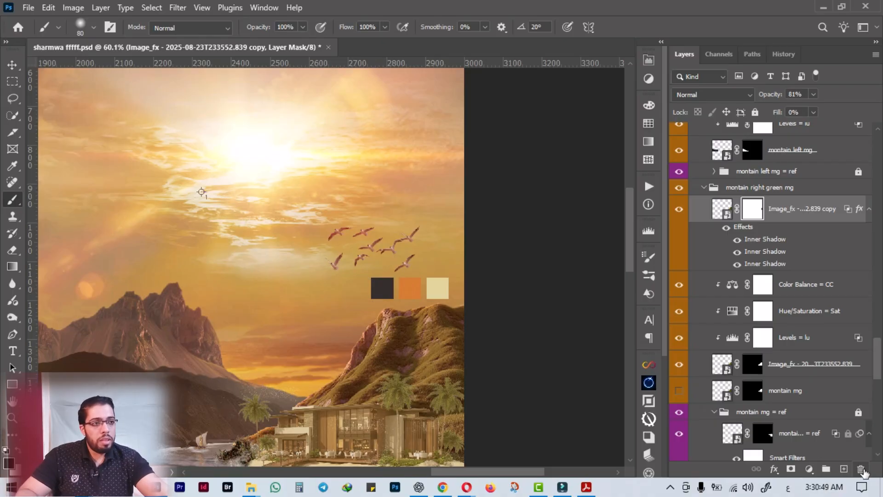
Hide the Inner Shadow mountain copy, duplicate the base green mountain layer beneath its original, and show only that duplicate.
left_click(680, 211)
scroll(770, 406, "down", 8)
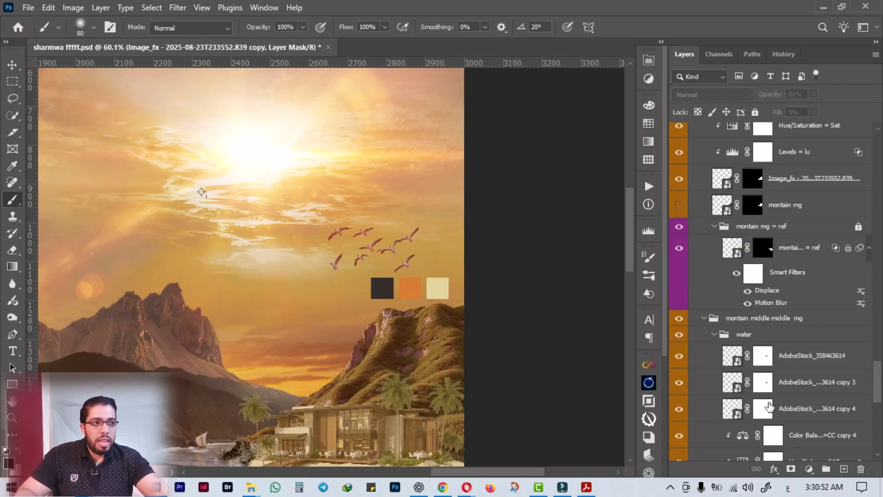
scroll(770, 407, "up", 5)
left_click(801, 295)
left_click_drag(801, 298, 736, 320)
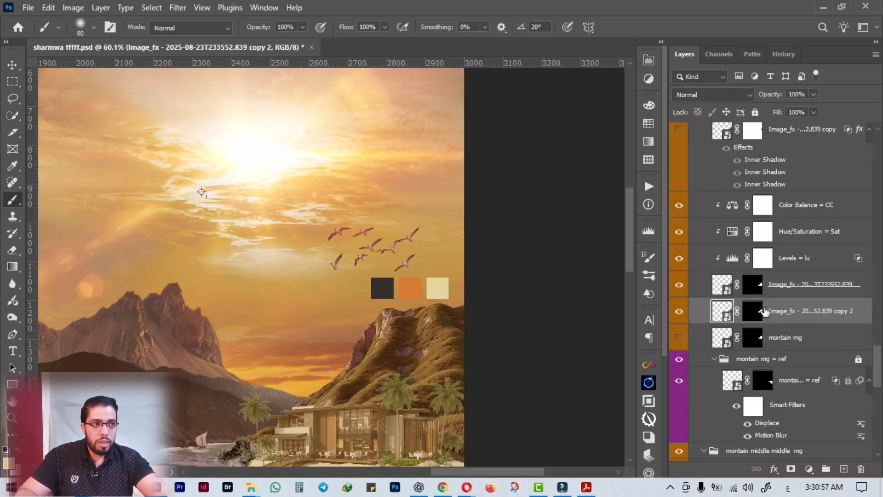
left_click(679, 312, "alt")
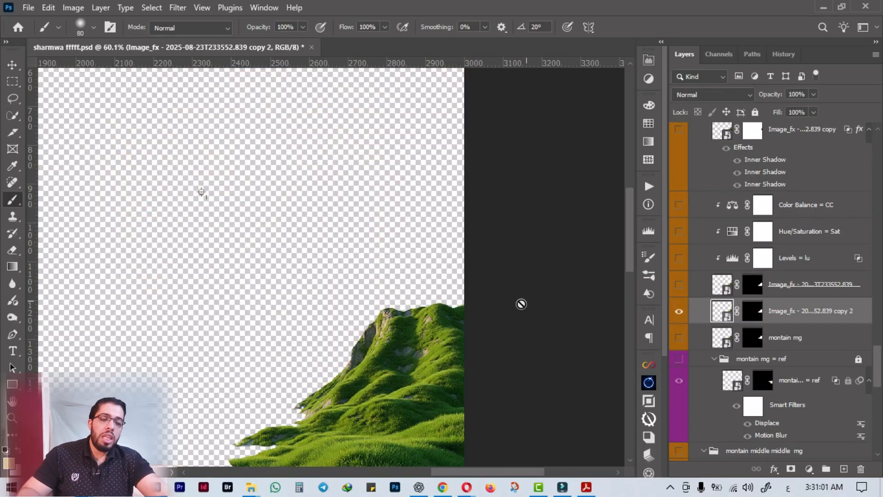
Compare the isolated mountain's Green and Red channels and duplicate the Red channel as Red copy 2.
scroll(505, 308, "down", 3)
left_click(719, 54)
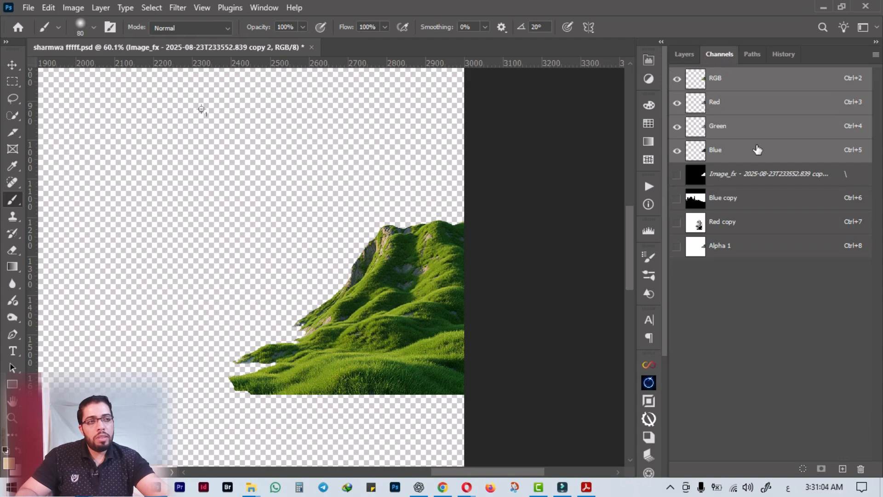
left_click(721, 131)
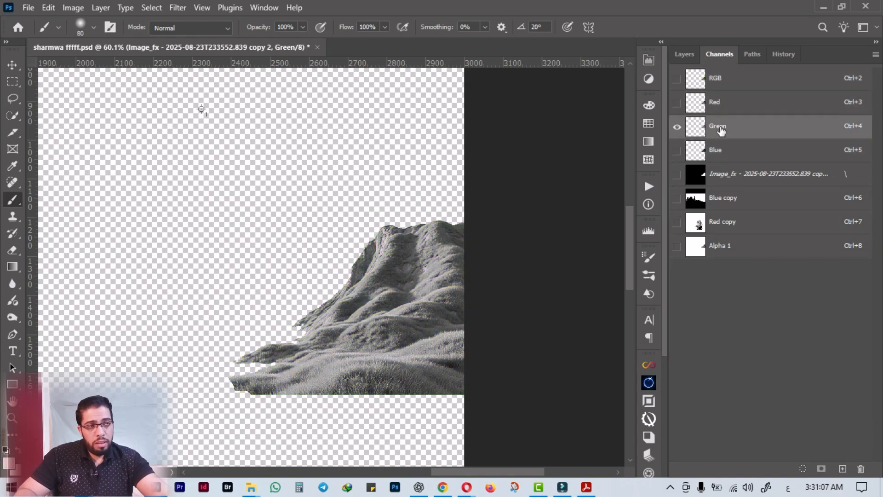
left_click(763, 107)
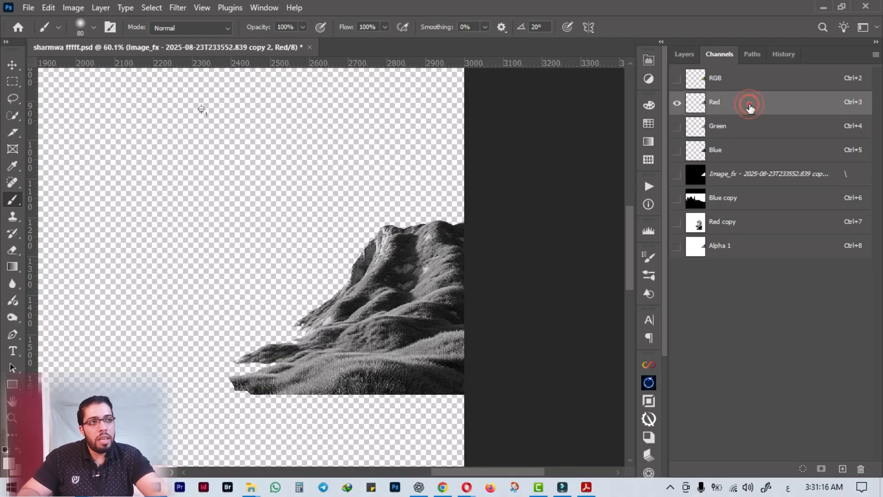
left_click_drag(749, 107, 841, 470)
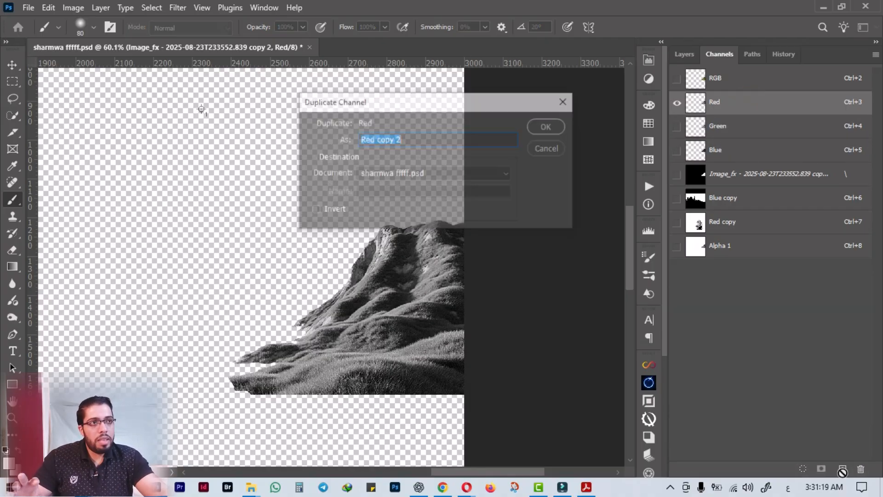
left_click(548, 127)
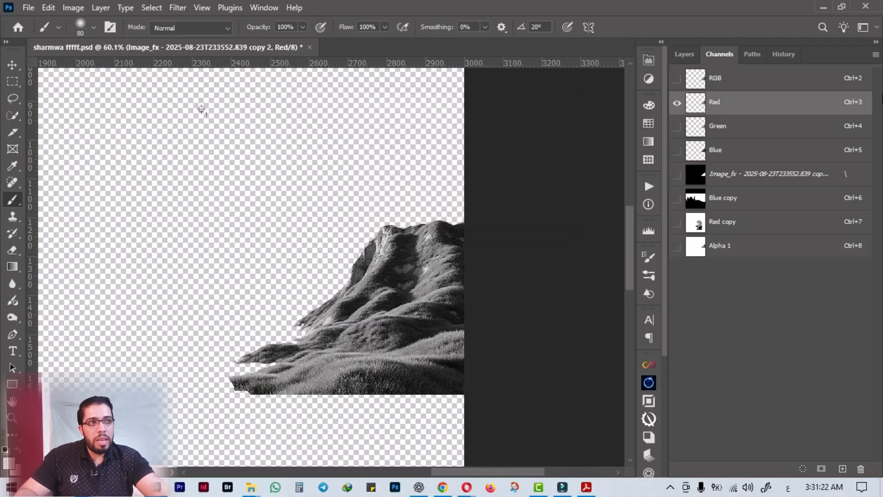
left_click_drag(828, 102, 844, 469)
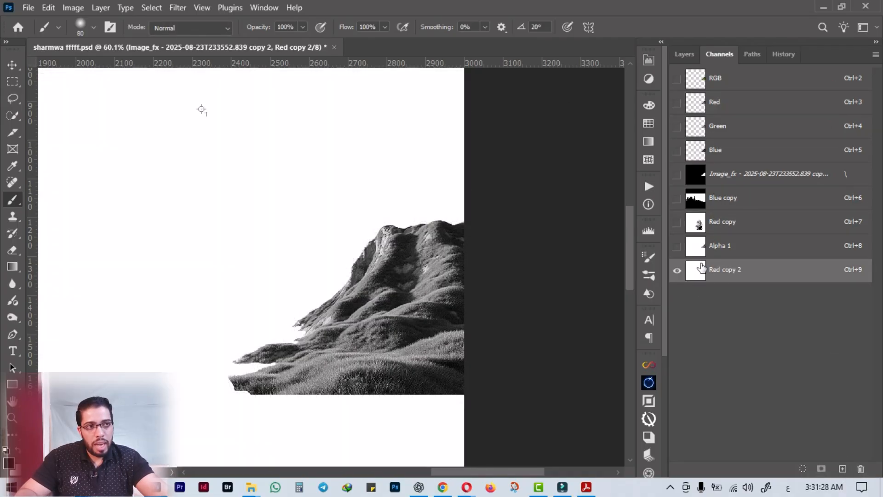
Apply Levels to the duplicated red channel with input shadows at 78 and input highlights at 178.
left_click_drag(416, 279, 376, 292)
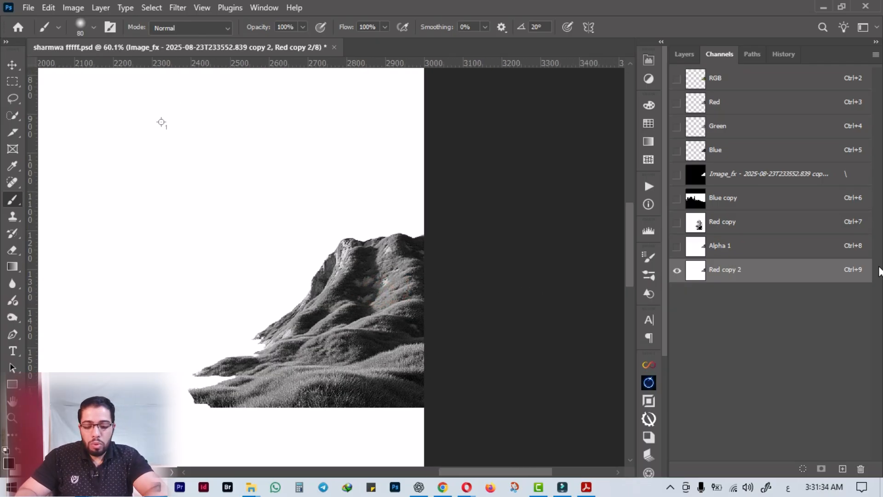
key("ctrl+l")
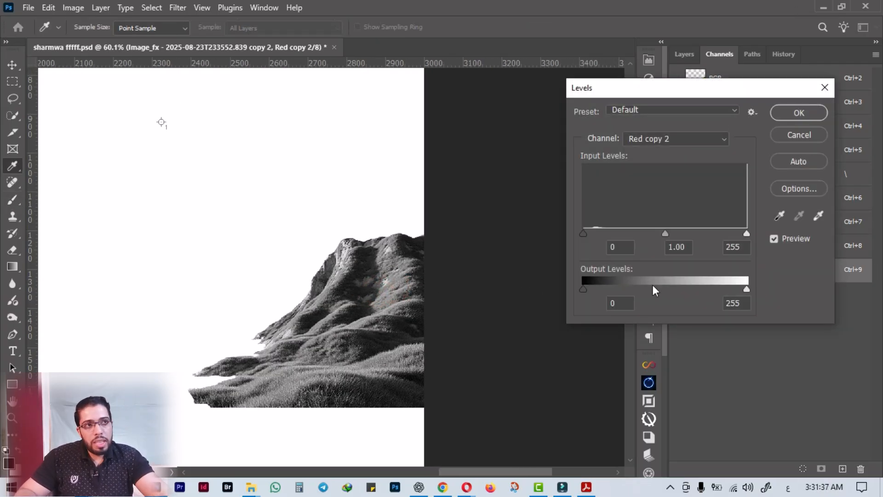
left_click_drag(584, 236, 603, 237)
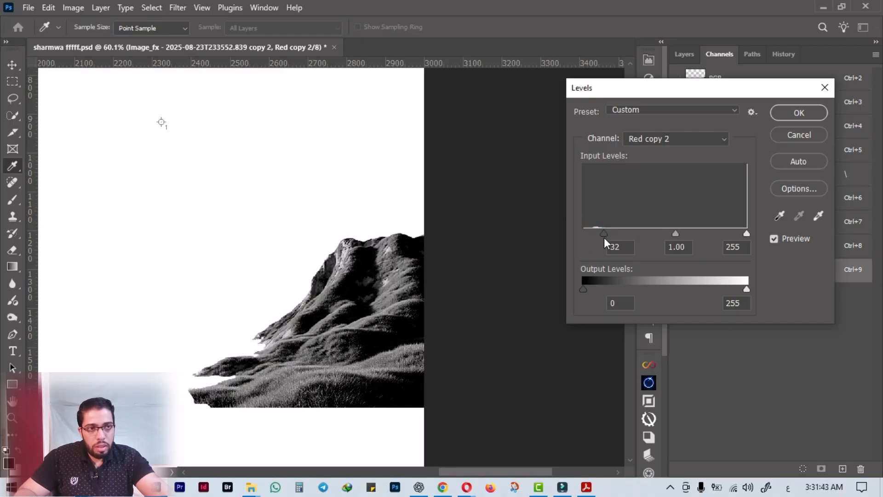
left_click_drag(745, 234, 714, 240)
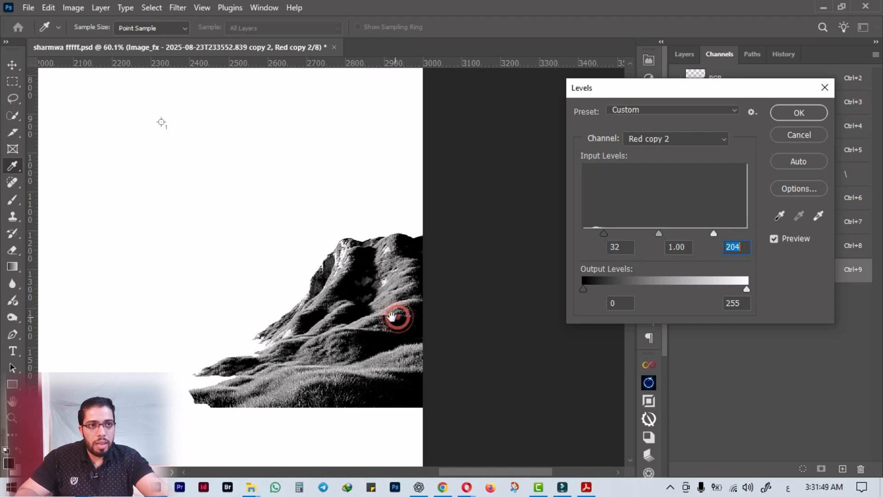
left_click_drag(395, 316, 375, 298)
scroll(375, 298, "up", 3)
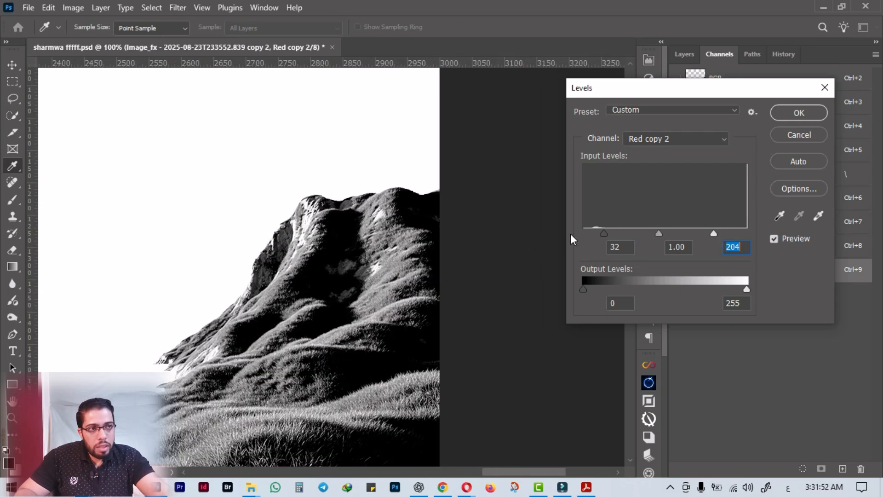
left_click_drag(603, 231, 633, 234)
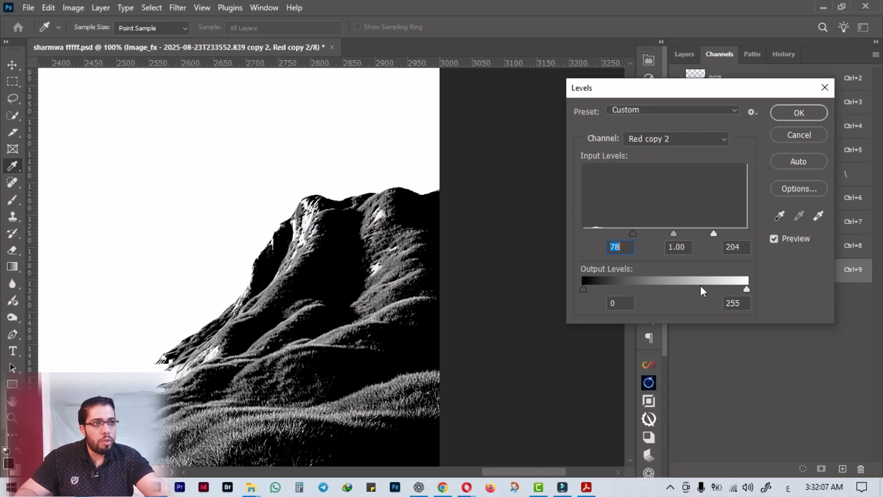
left_click_drag(713, 233, 697, 236)
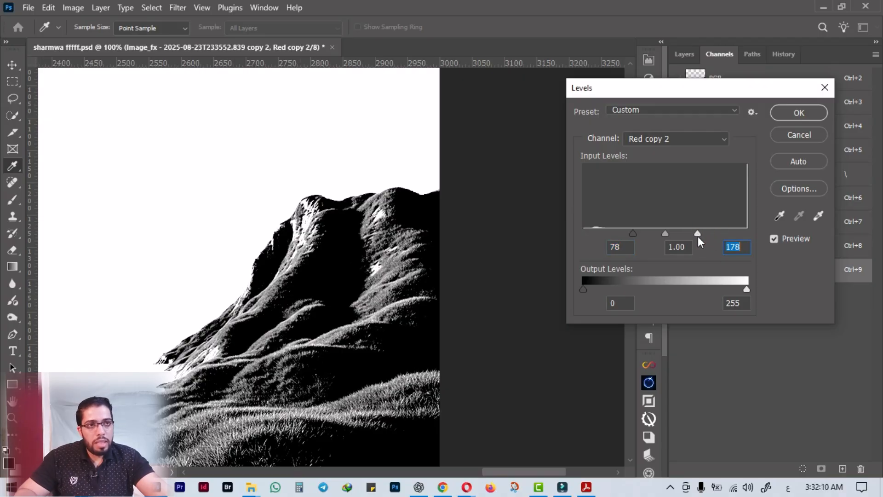
left_click(785, 114)
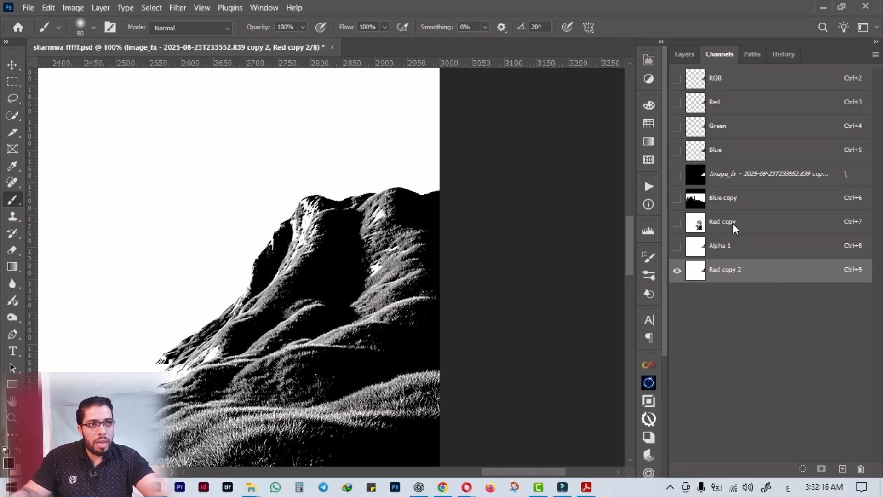
Load the contrasted red channel copy as a selection of the mountain's highlights and delete that channel.
left_click(699, 270, "ctrl")
scroll(355, 329, "down", 3)
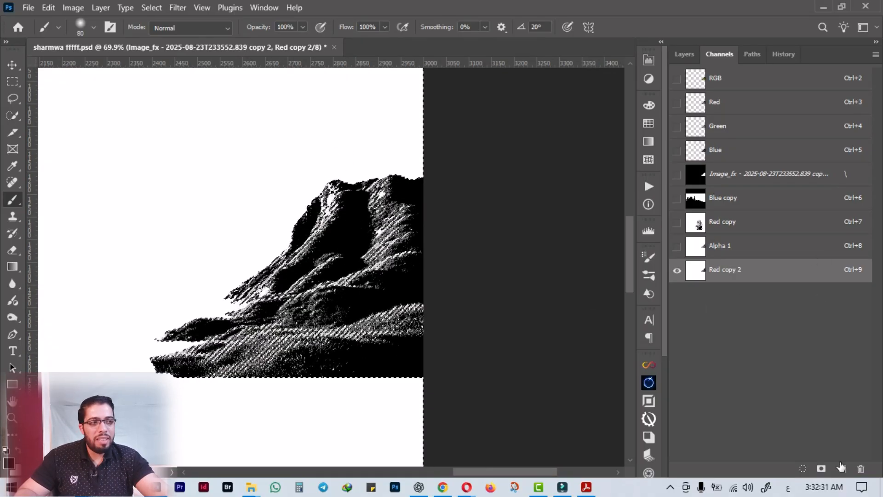
left_click(860, 468)
left_click(382, 190)
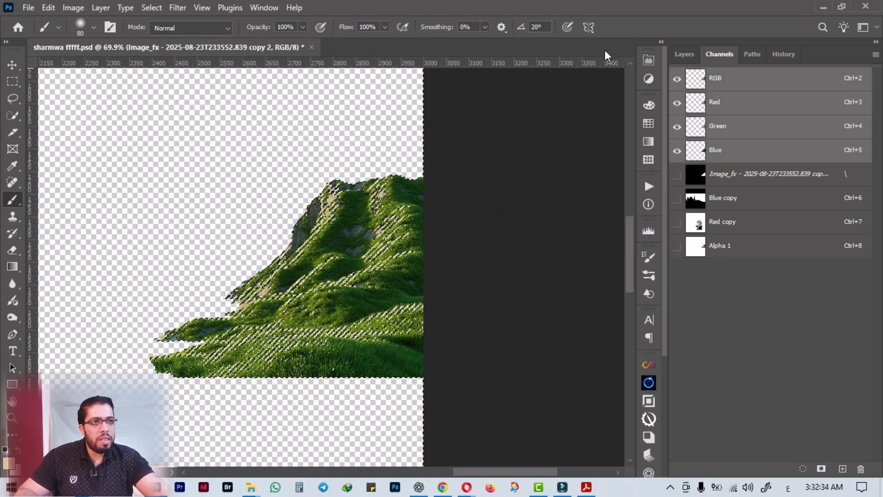
Restore the visibility of the other scene layers and delete the duplicated mountain layer, keeping the highlight selection.
left_click(685, 54)
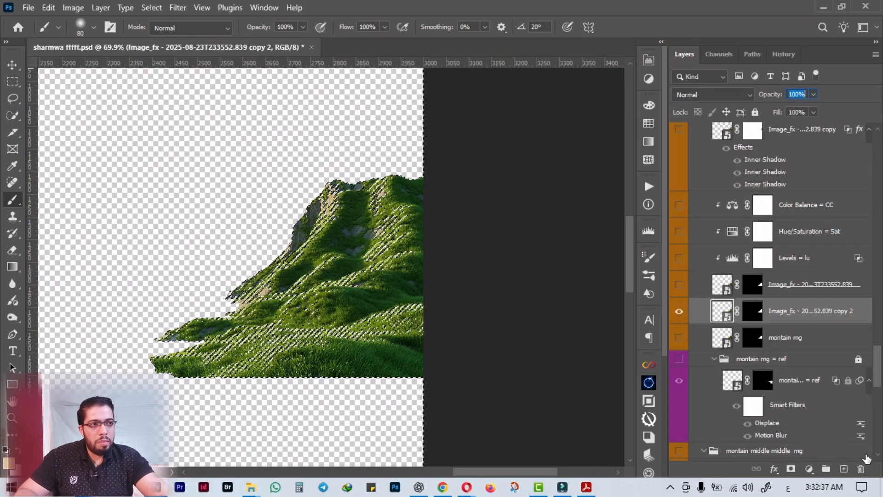
left_click(860, 468)
left_click(784, 288)
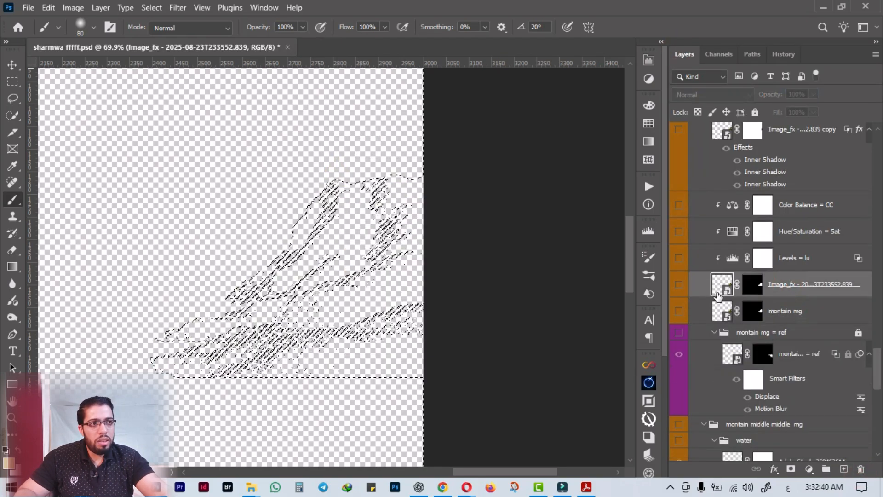
key("ctrl+z")
left_click(680, 312, "alt")
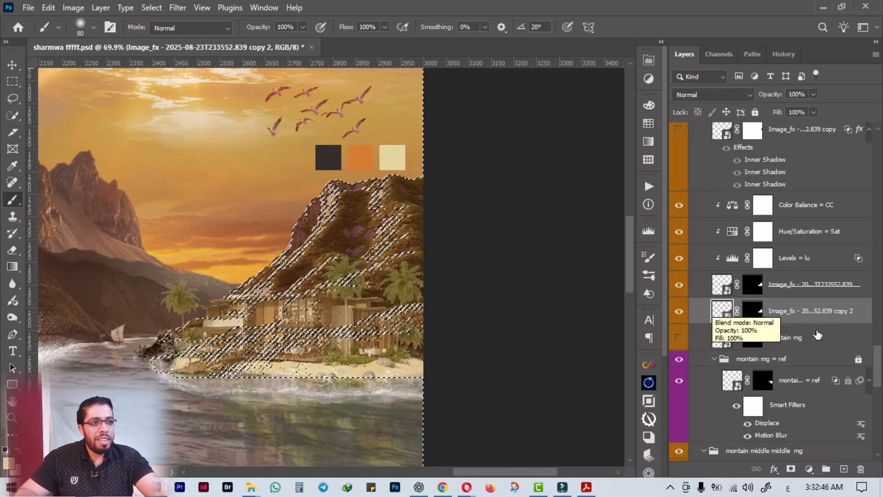
left_click(861, 469)
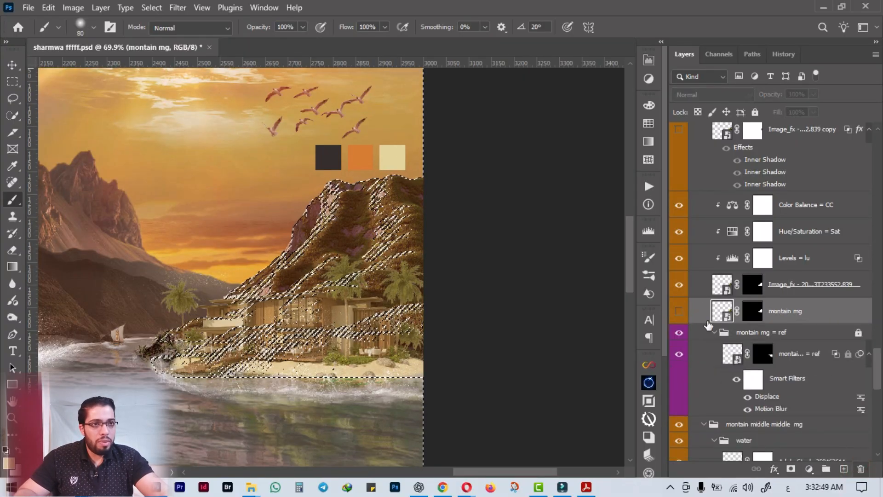
Add a Solid Color fill of e3d49b above the mountain's Color Balance, masked by the highlight selection and clipped to the mountain.
scroll(736, 322, "up", 3)
left_click(792, 289)
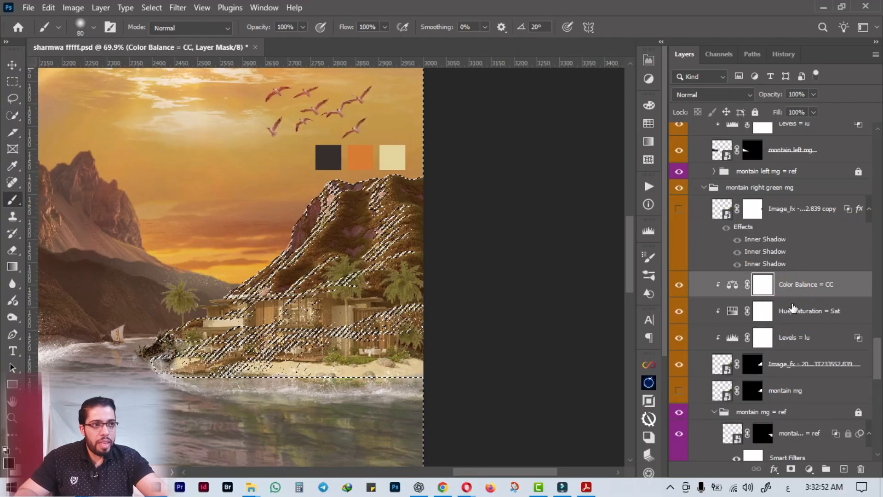
left_click(809, 468)
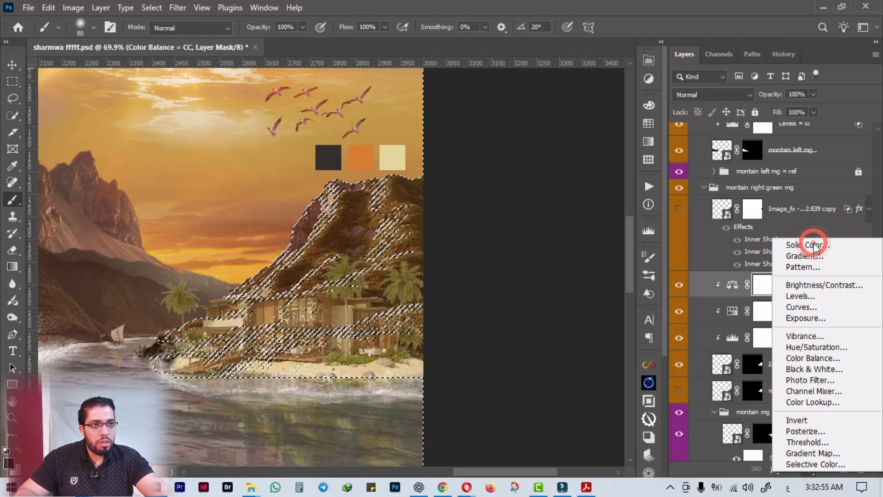
left_click(815, 247)
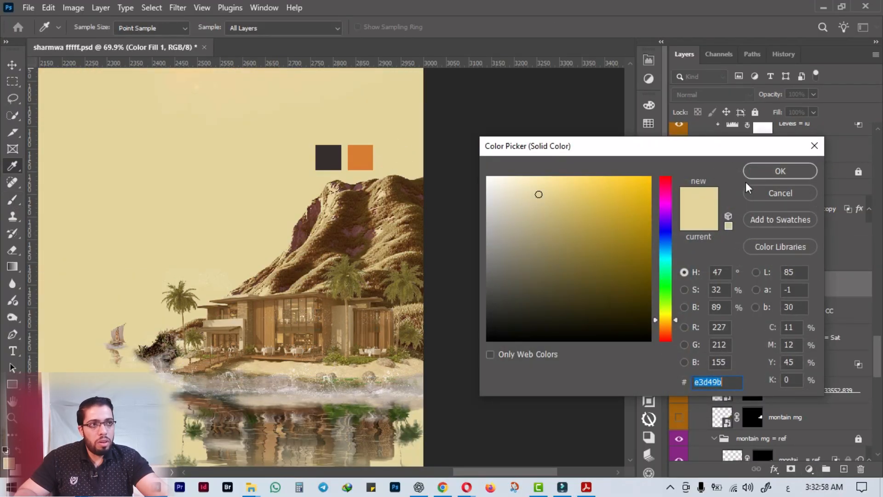
left_click(755, 174)
left_click(733, 296, "alt")
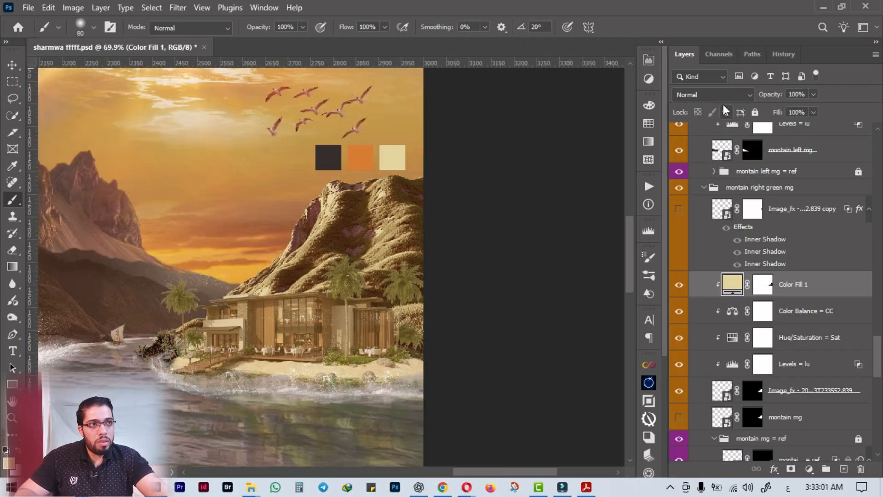
Blend the mountain's color fill as Color Dodge, lower its Fill to 23%, and compare the highlights with the layer hidden.
left_click(724, 94)
left_click(719, 229)
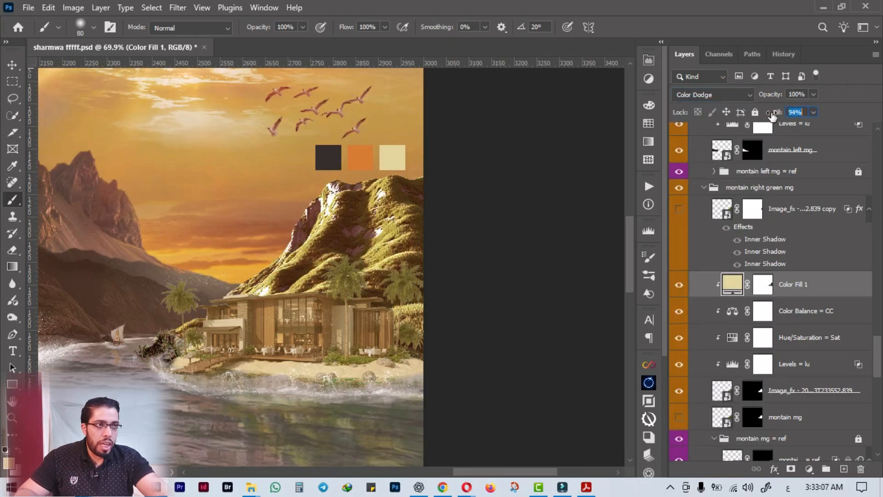
left_click_drag(755, 116, 739, 120)
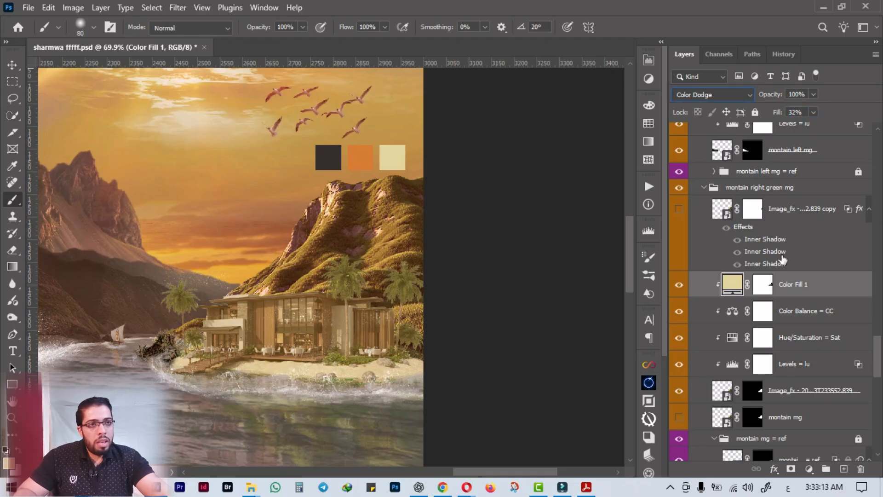
left_click(675, 287)
left_click(675, 287)
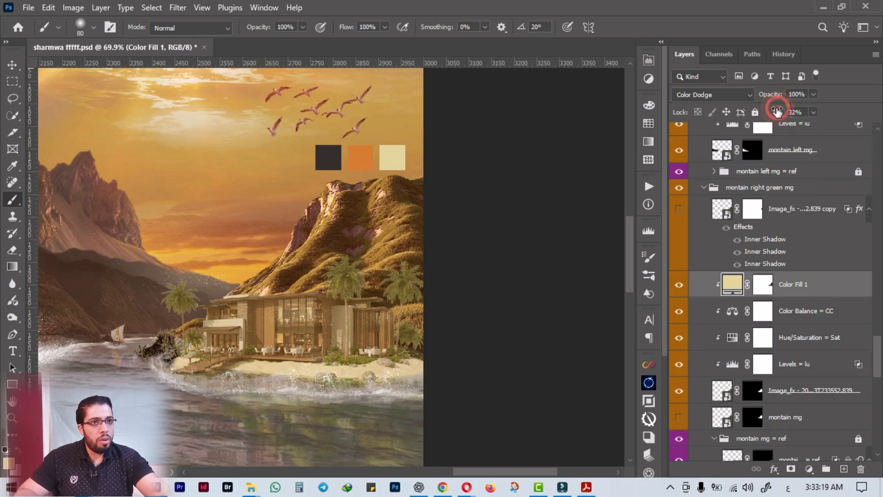
left_click_drag(779, 113, 774, 116)
left_click_drag(786, 116, 788, 119)
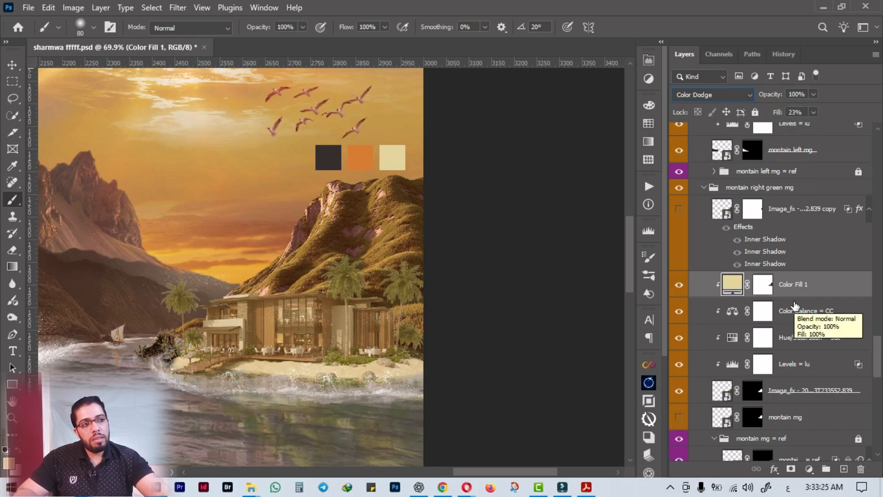
Undo the mountain's color fill layer and its blending changes, going back to the active highlight selection.
key("ctrl+z")
key("ctrl+z")
key("ctrl+z")
key("ctrl+z")
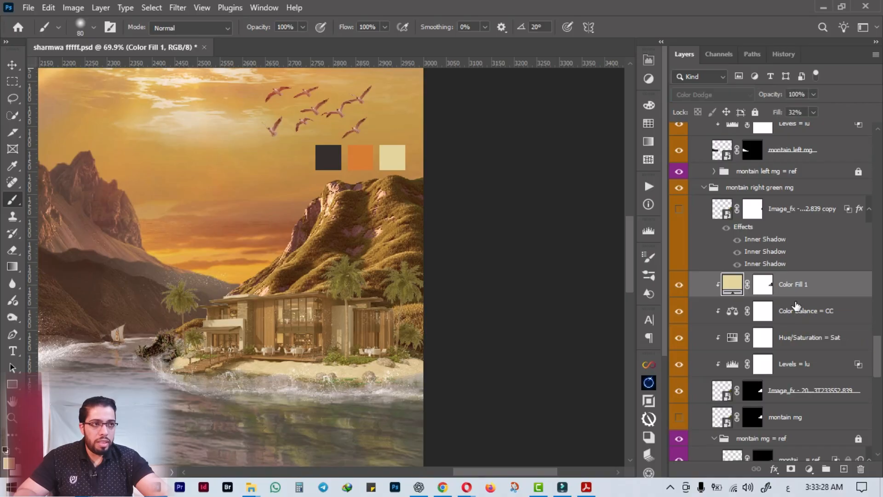
key("ctrl+z")
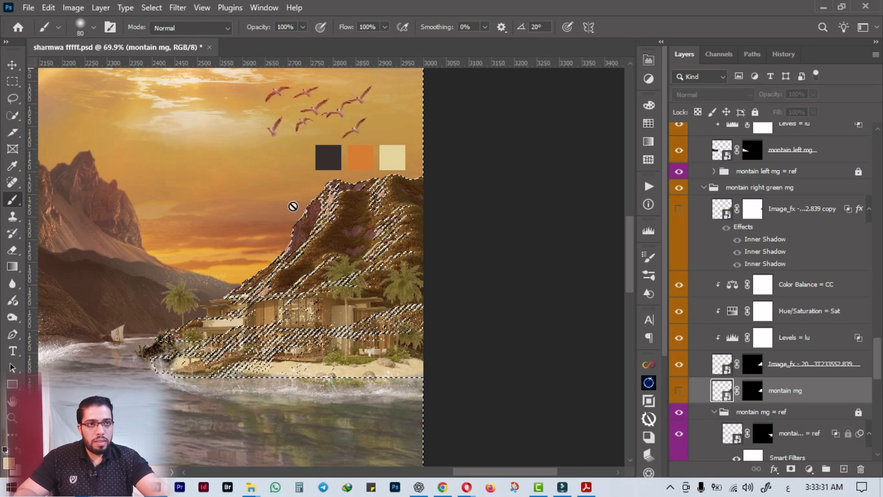
left_click(648, 79)
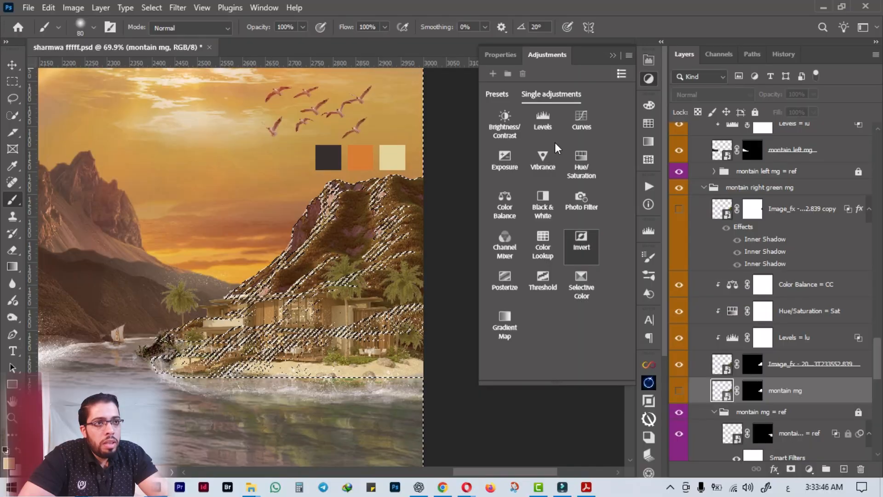
left_click(612, 54)
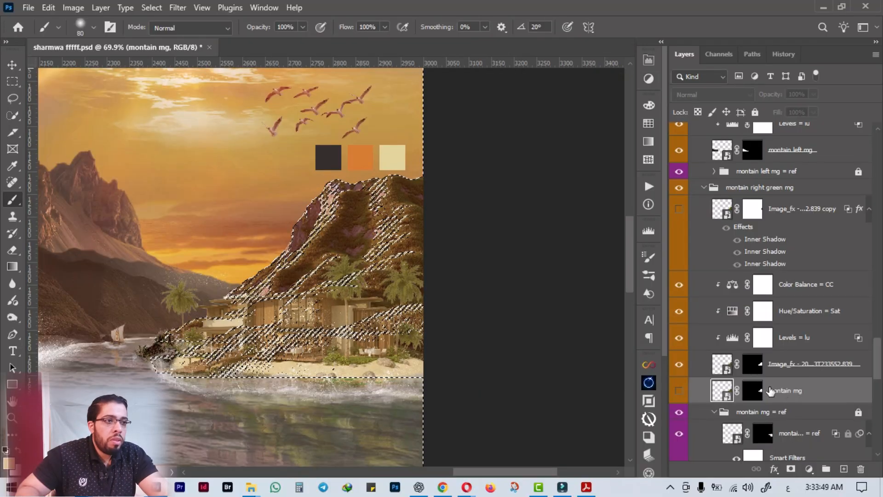
Add a beige Solid Color fill masked by the highlight selection, place it above the mountain's Color Balance, and clip it to the mountain.
left_click(809, 469)
left_click(808, 243)
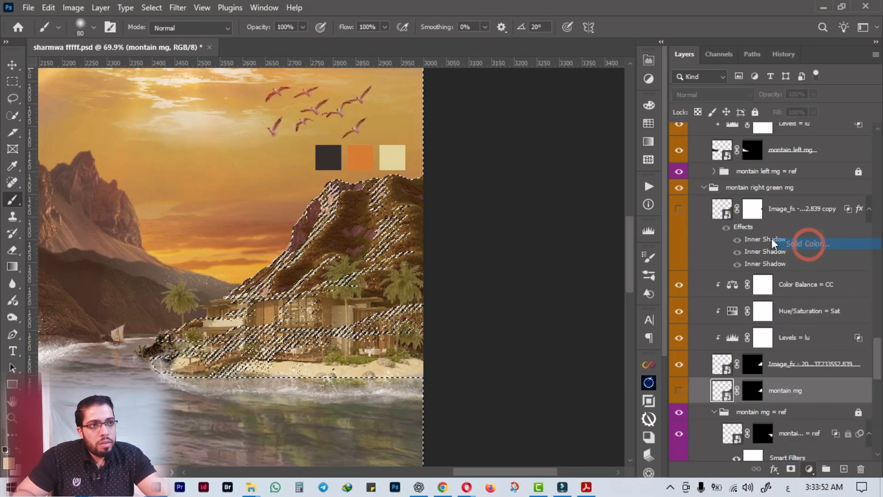
left_click(778, 174)
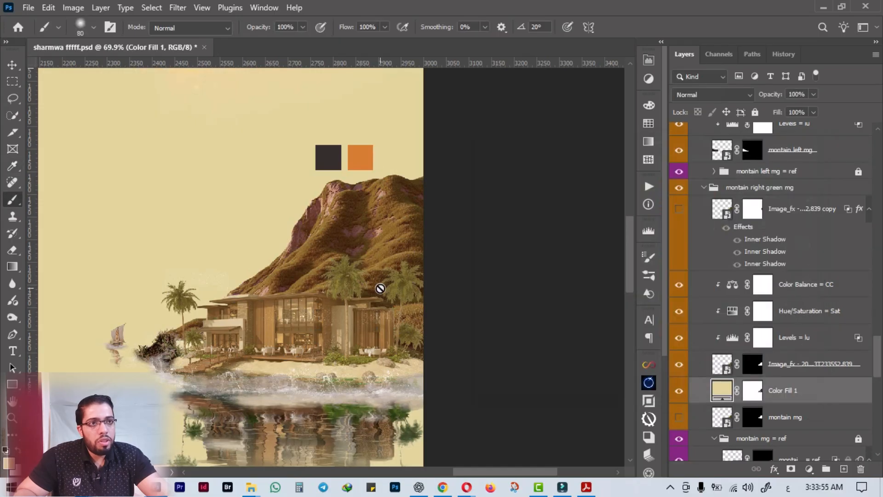
left_click_drag(809, 391, 745, 293)
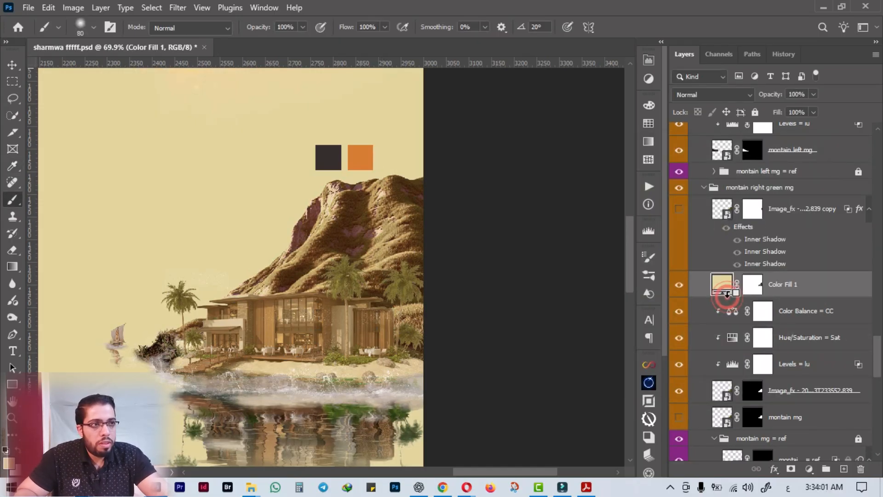
left_click(731, 297, "alt")
Try the mountain's color fill as Color Dodge at 37% Fill, compare it hidden and shown, and delete the layer.
left_click(712, 95)
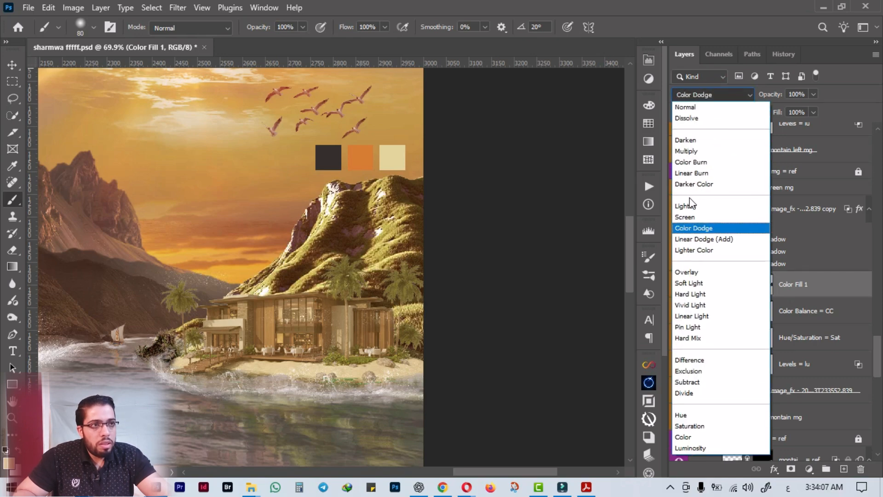
left_click(698, 228)
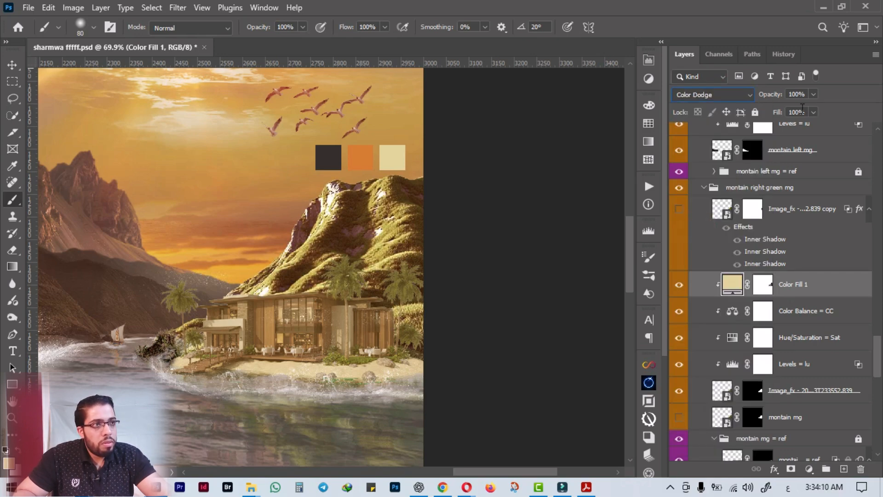
mouse_move(777, 115)
left_mouse_down()
mouse_move(723, 119)
mouse_move(734, 118)
left_mouse_up()
left_click(683, 286)
left_click(683, 286)
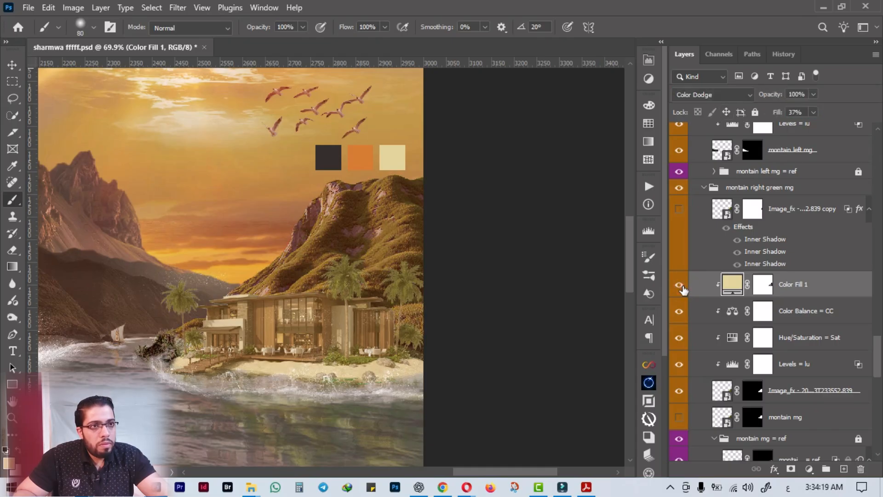
left_click(681, 285)
left_click(680, 285)
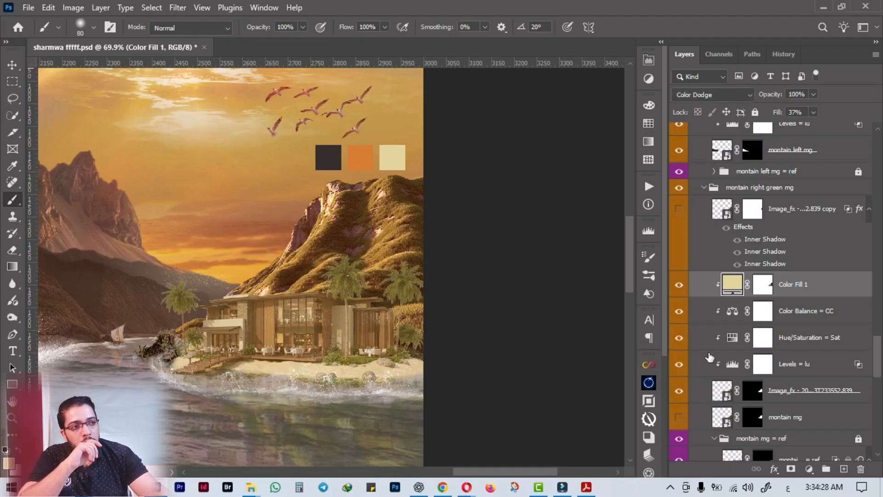
left_click(859, 470)
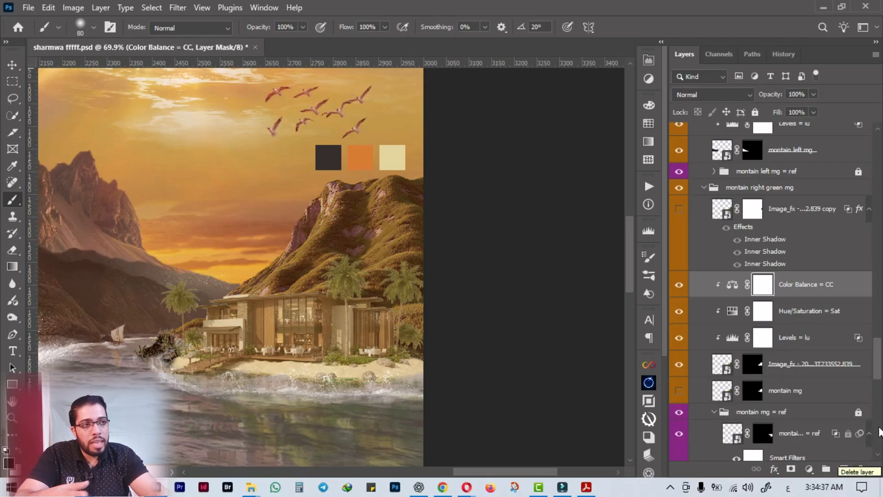
Duplicate the green mountain's image layer directly beneath the original.
left_click(810, 371)
left_click_drag(810, 370, 809, 381)
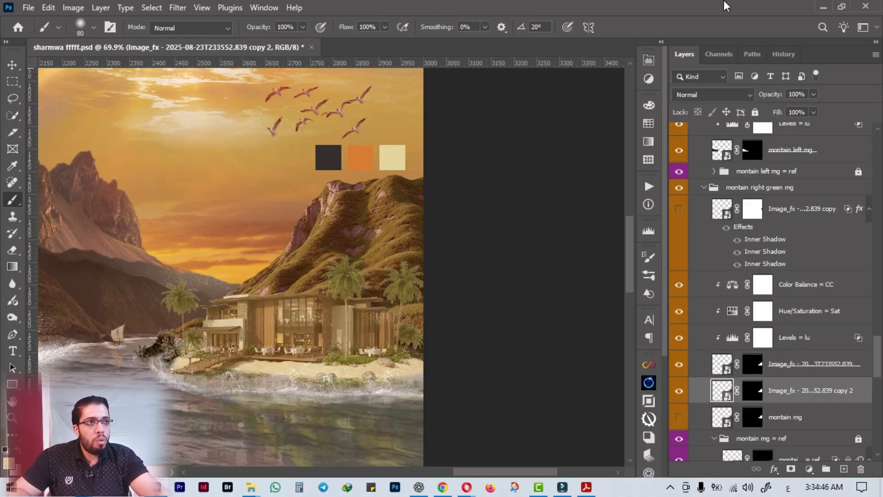
left_click(719, 54)
left_click(750, 103)
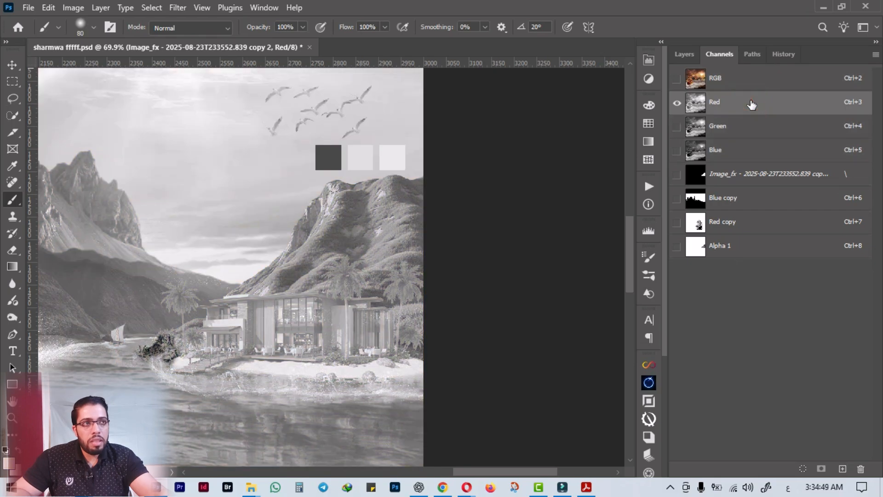
left_click(684, 53)
left_click(717, 54)
left_click(677, 79)
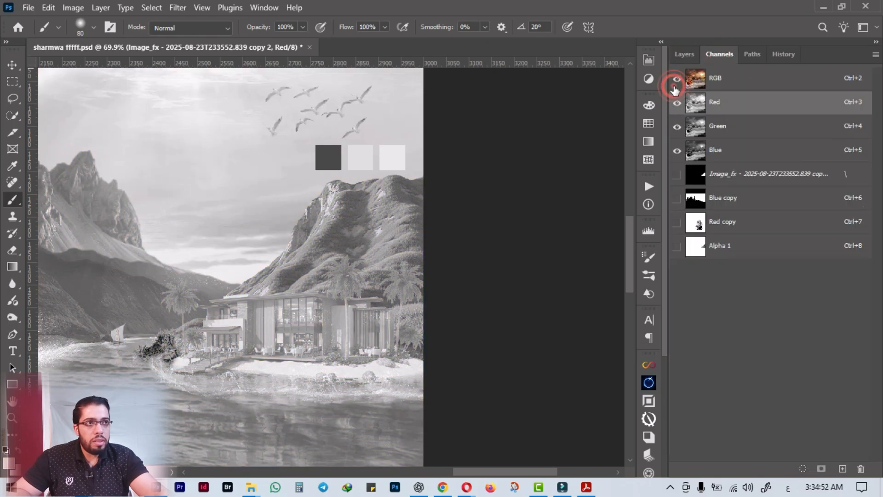
Show only the duplicated mountain layer and make a copy of its Red channel.
left_click(684, 54)
scroll(679, 312, "down", 2)
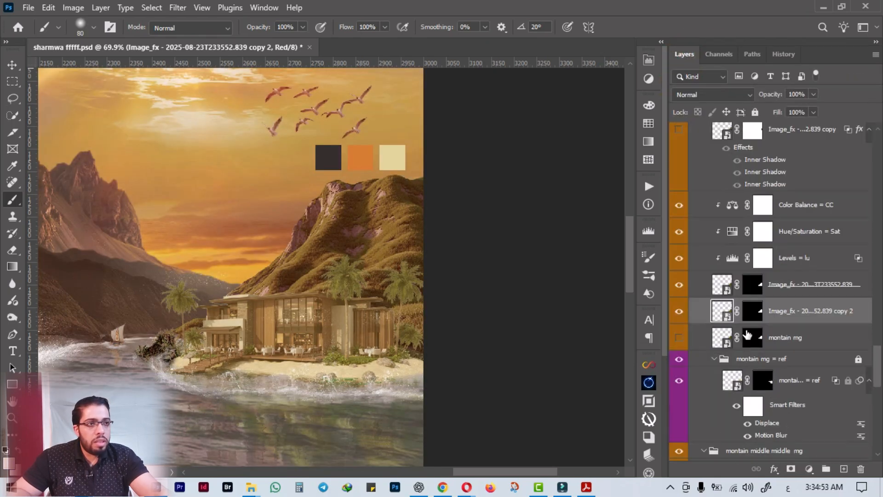
left_click(678, 313, "alt")
left_click(719, 55)
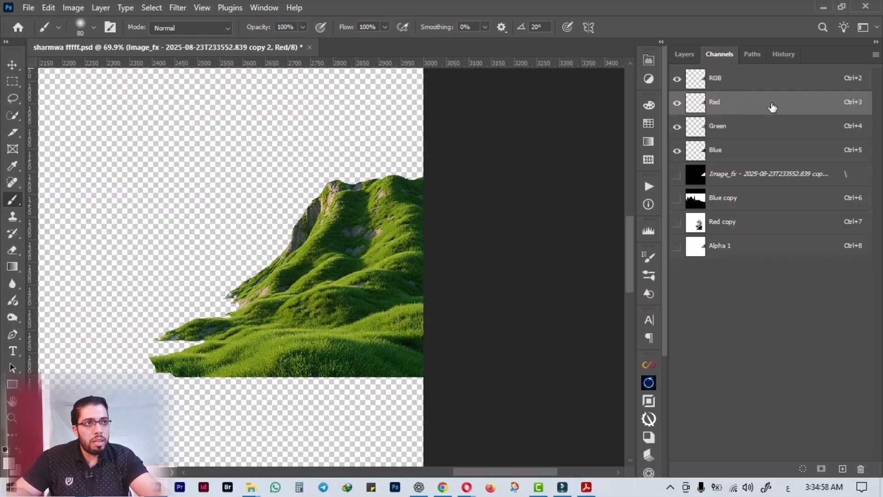
left_click_drag(772, 107, 842, 468)
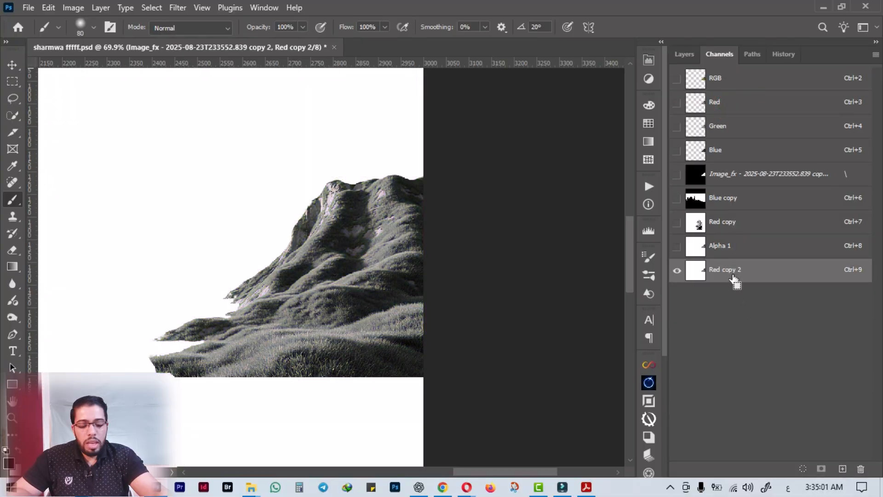
Increase the copied red channel's contrast with Levels, setting the black input to 87 and the white input to 207.
key("ctrl+l")
left_click_drag(585, 232, 639, 235)
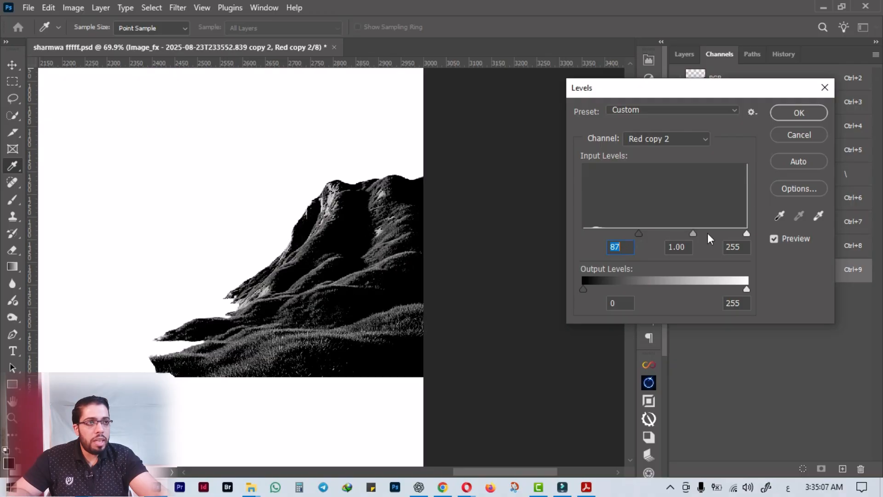
left_click_drag(744, 235, 716, 237)
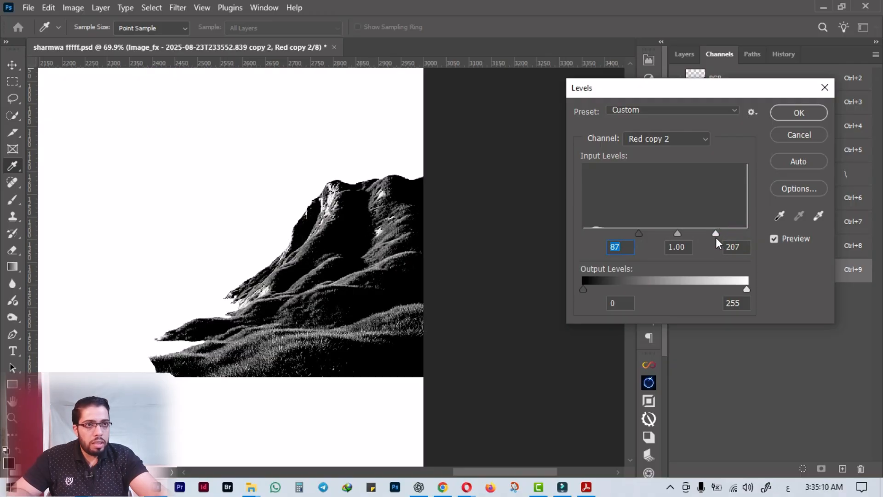
left_click(805, 121)
key("b")
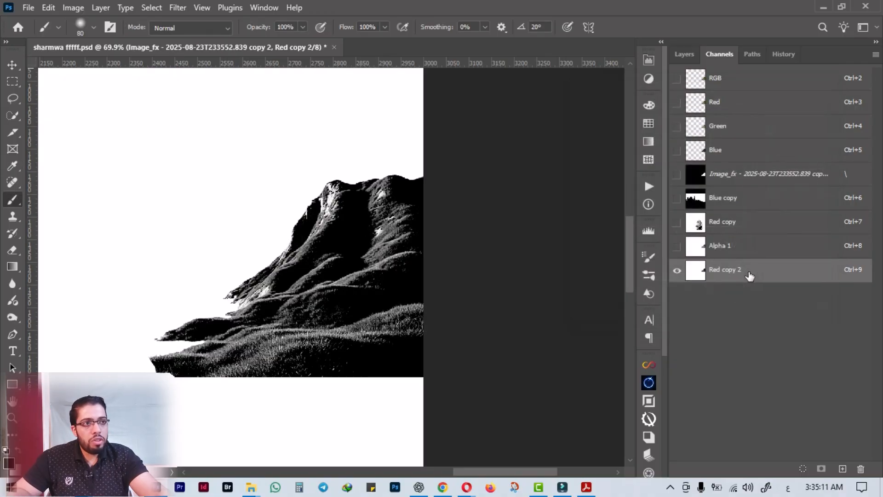
Load the contrasted red channel copy as a selection and delete that channel.
left_click(698, 273, "ctrl")
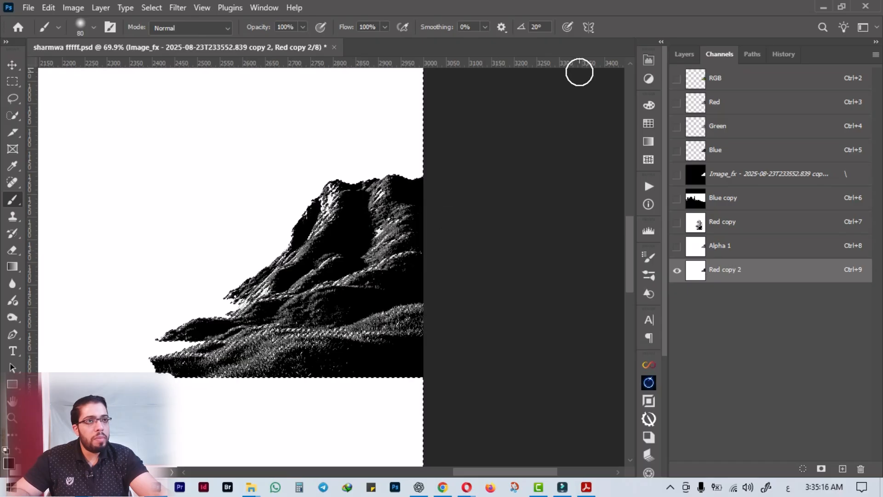
left_click(684, 53)
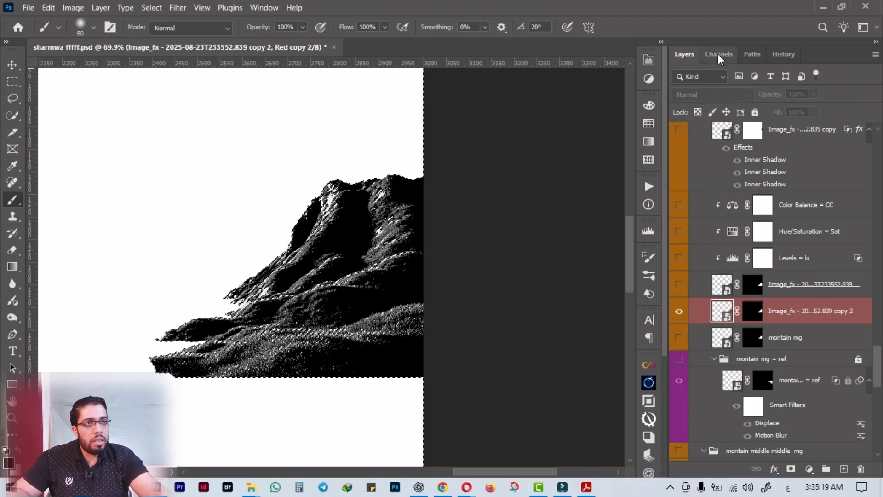
left_click(718, 54)
left_click(862, 469)
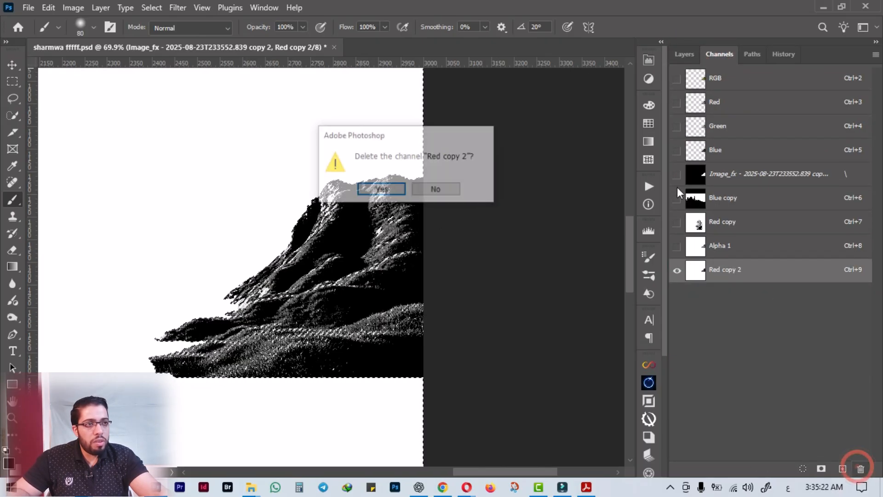
key("Return")
Bring back the visibility of the hidden scene layers and delete the duplicated mountain layer, keeping the new selection active.
left_click(684, 54)
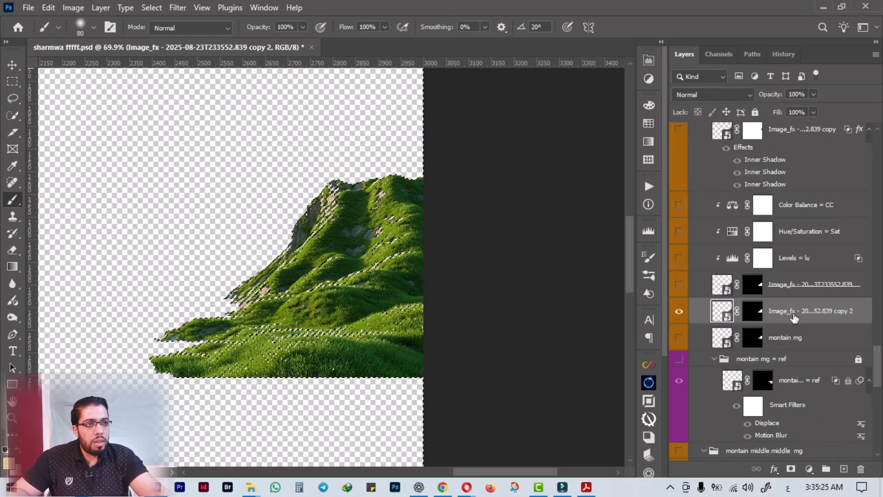
left_click(679, 311)
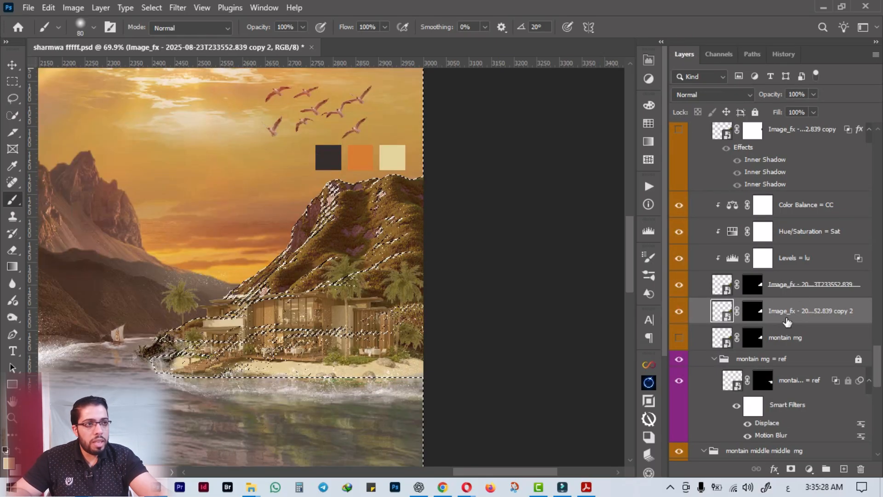
left_click(860, 469)
Add a Curves adjustment above the mountain's Color Balance, masked by the selection and clipped, raising the RGB curve at input 173 to output 220.
left_click(793, 284)
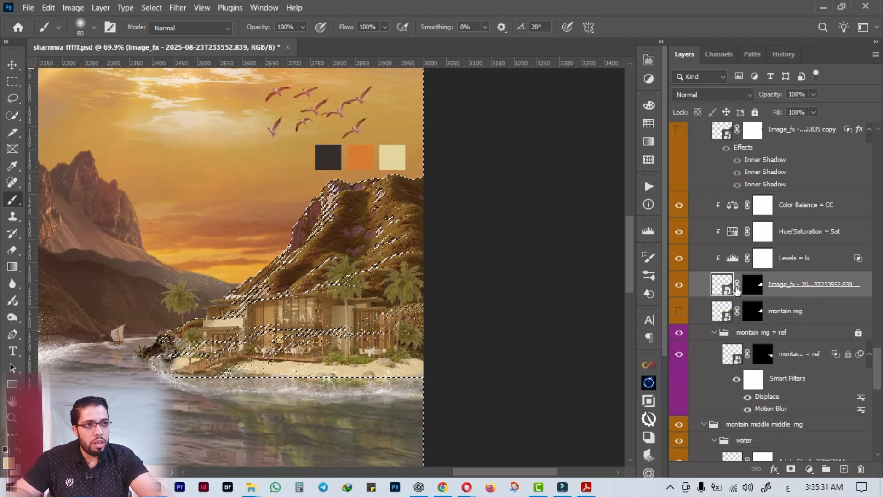
left_click(786, 205)
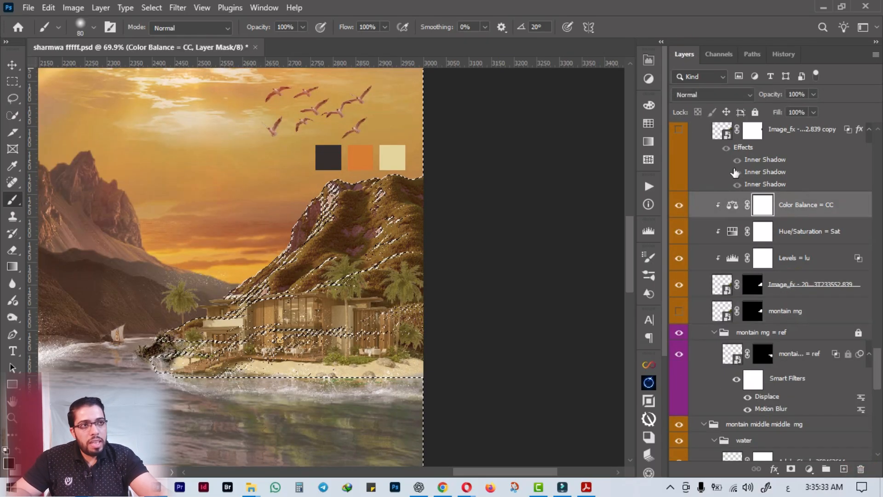
left_click(650, 77)
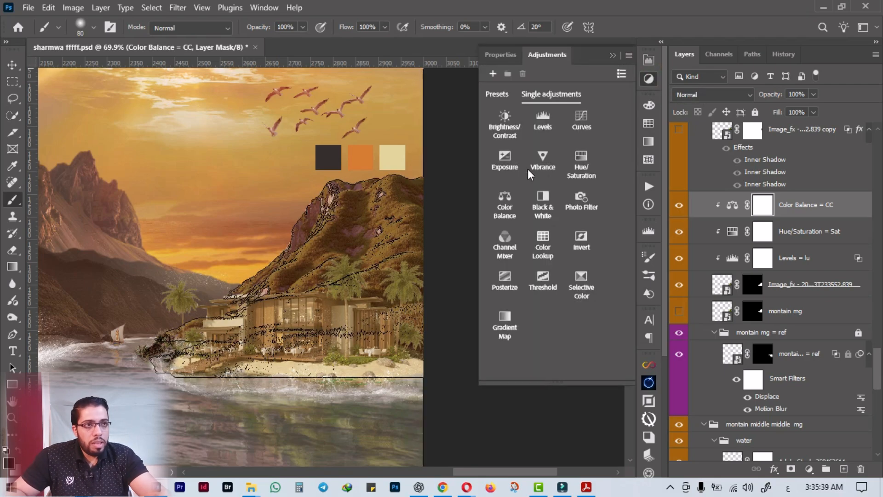
left_click(580, 121)
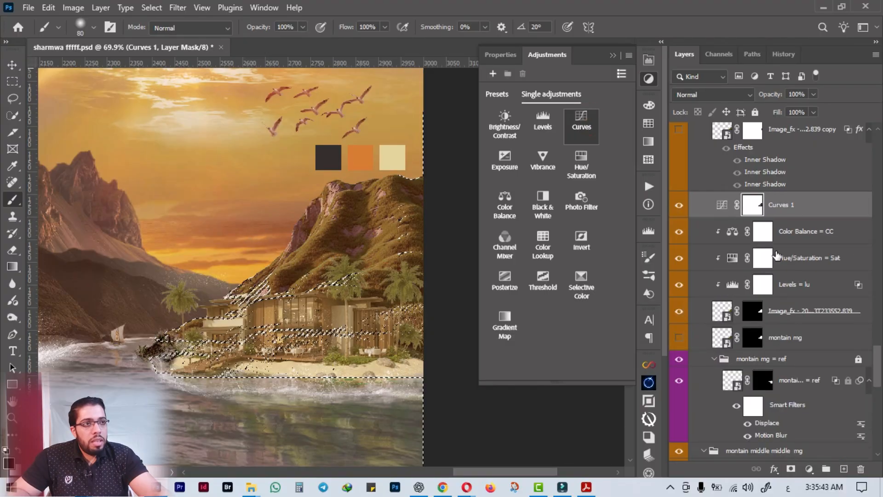
left_click(732, 218, "alt")
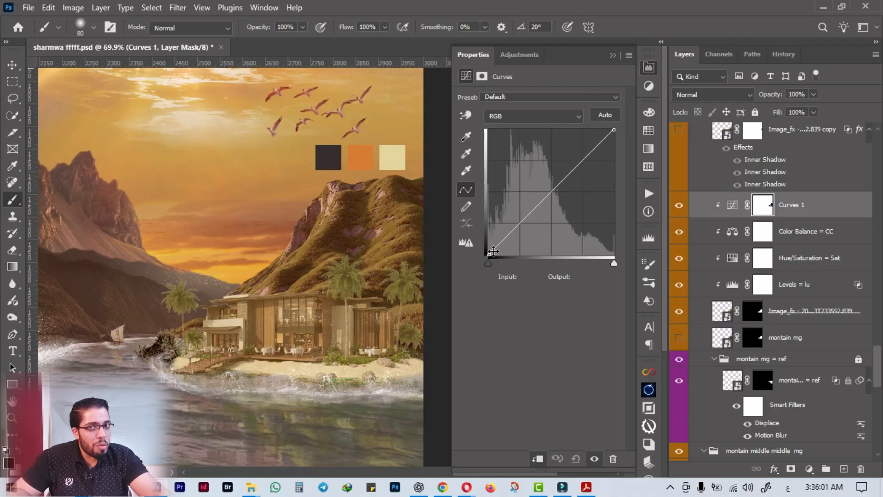
left_click(583, 159)
left_click_drag(582, 159, 573, 146)
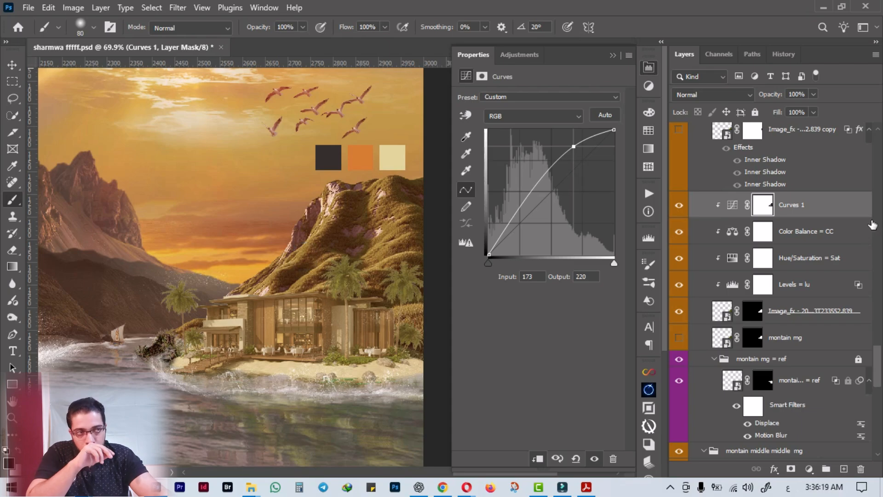
Rename the mountain's Curves adjustment layer as d.
double_click(790, 204)
type("ى")
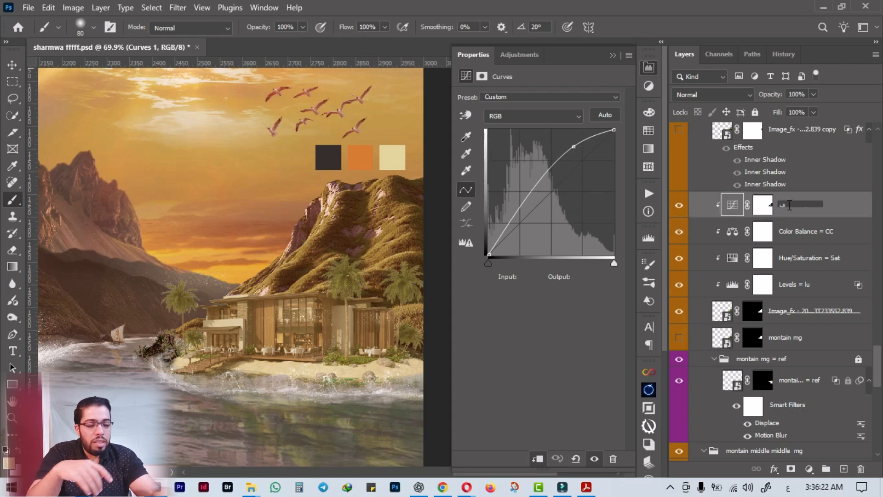
key("BackSpace")
key("alt+shift")
type("d")
key("Return")
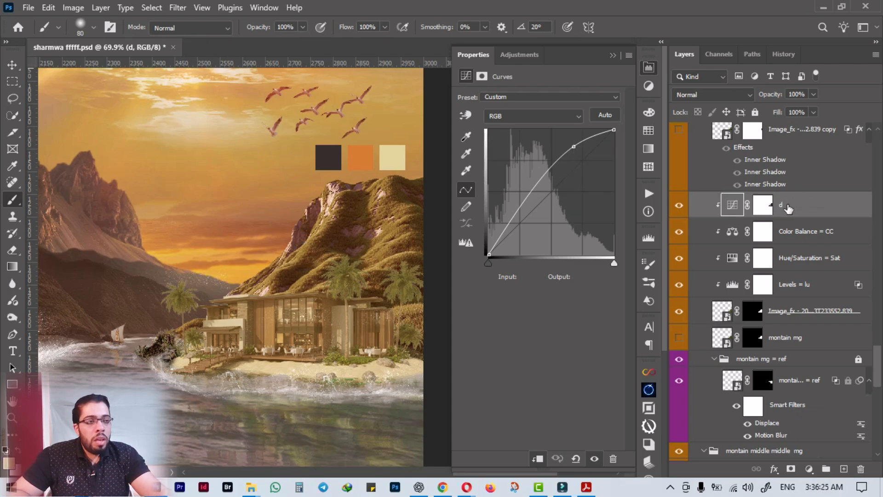
Try Screen blending on the mountain's Curves layer, then set it to Color Dodge with Fill at 36%.
left_click(702, 101)
left_click(703, 213)
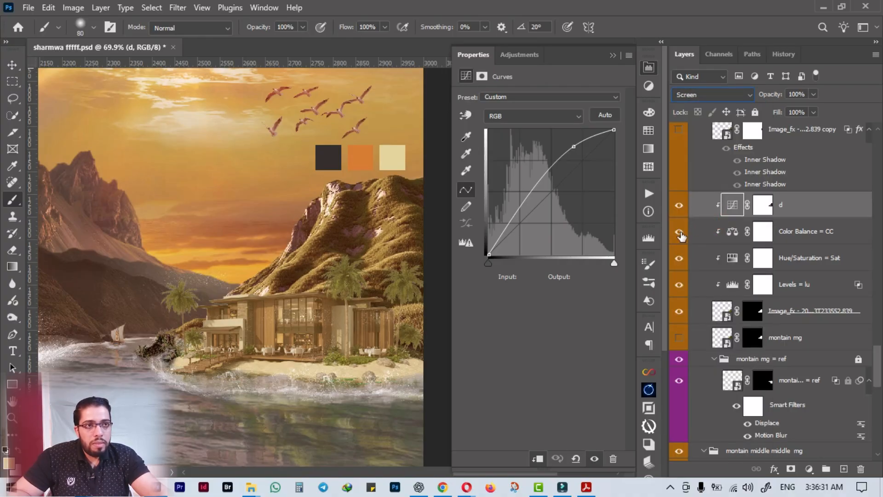
left_click(692, 97)
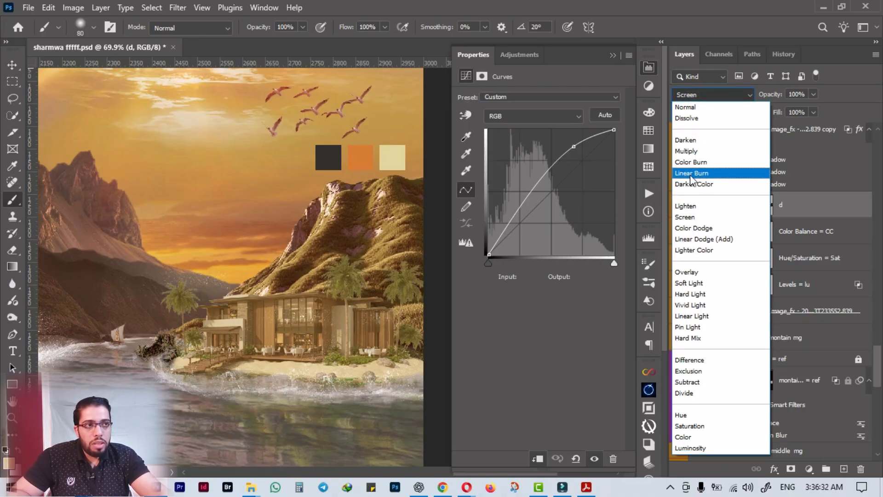
left_click(693, 229)
mouse_move(782, 114)
left_mouse_down()
mouse_move(749, 114)
mouse_move(769, 118)
left_mouse_up()
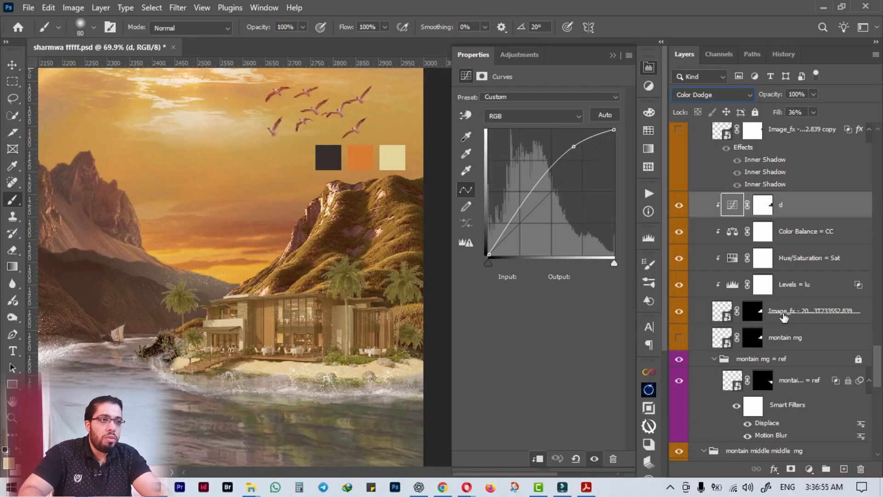
Duplicate the mountain's image layer again, placing the copy between the original and the hidden montain mg layer.
left_click(808, 318)
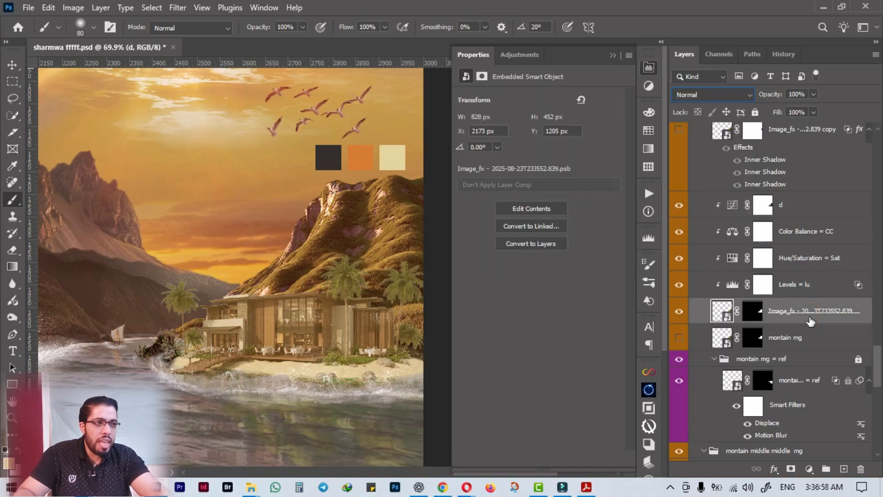
left_click_drag(809, 318, 697, 328)
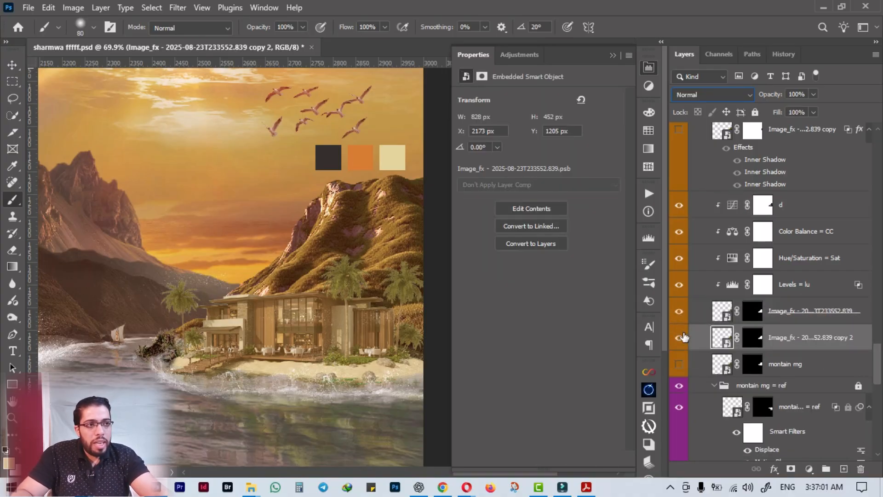
Show only the mountain's second copy layer and duplicate its Red channel.
left_click(679, 338, "alt")
left_click(718, 54)
left_click(773, 103)
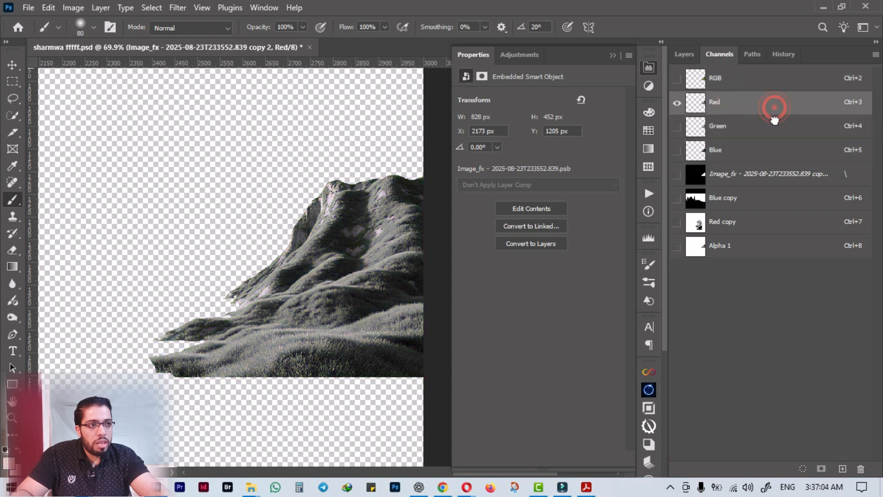
left_click_drag(773, 104, 843, 469)
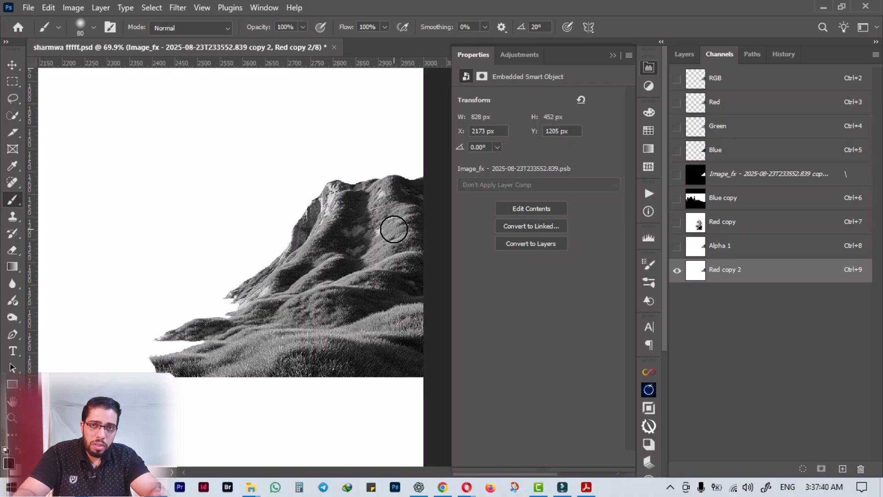
Invert the duplicated red channel and raise its contrast with Levels, setting black input to 85 and white input to 237.
left_click(649, 67)
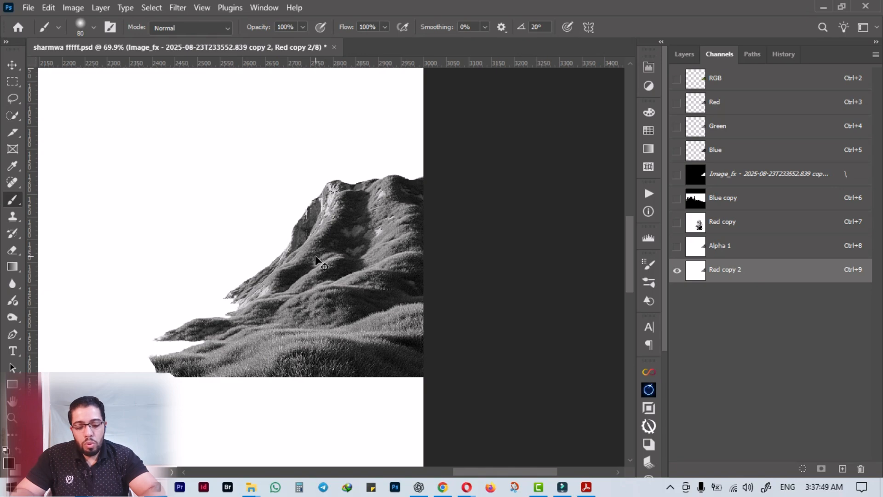
key("ctrl+i")
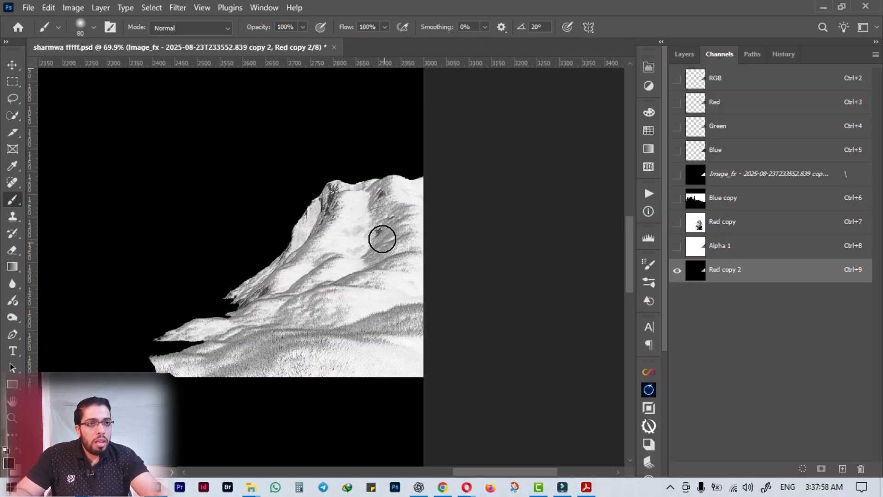
left_click(13, 65)
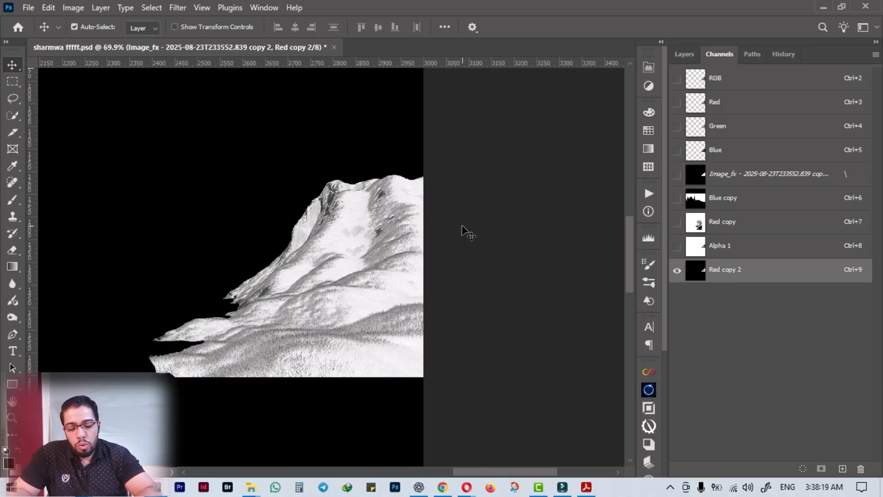
key("ctrl+l")
left_click_drag(595, 234, 637, 233)
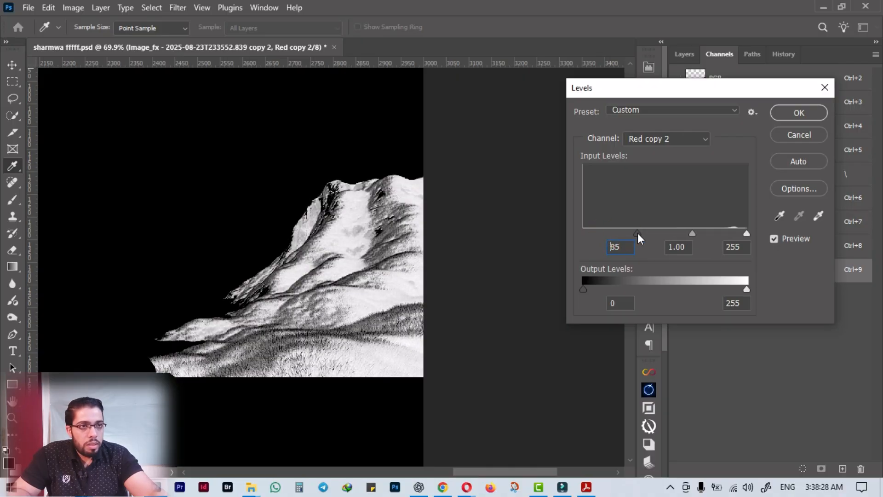
mouse_move(744, 234)
left_mouse_down()
mouse_move(717, 237)
mouse_move(746, 234)
mouse_move(735, 237)
left_mouse_up()
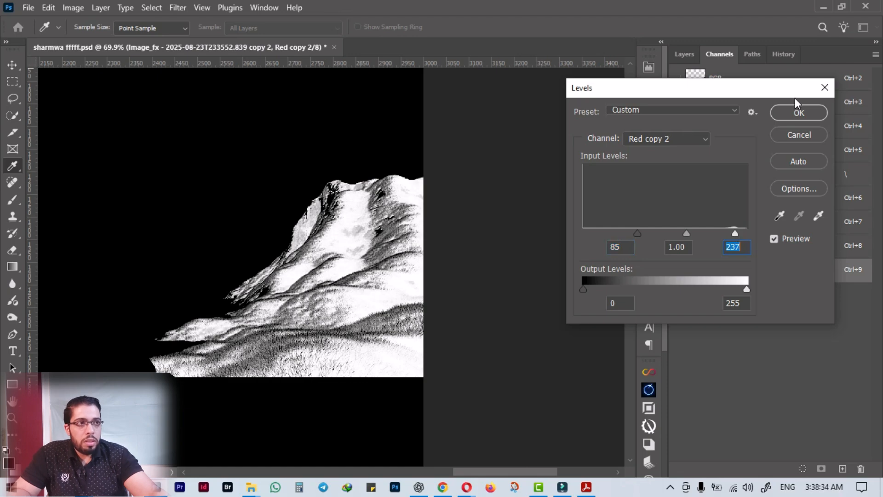
left_click(799, 113)
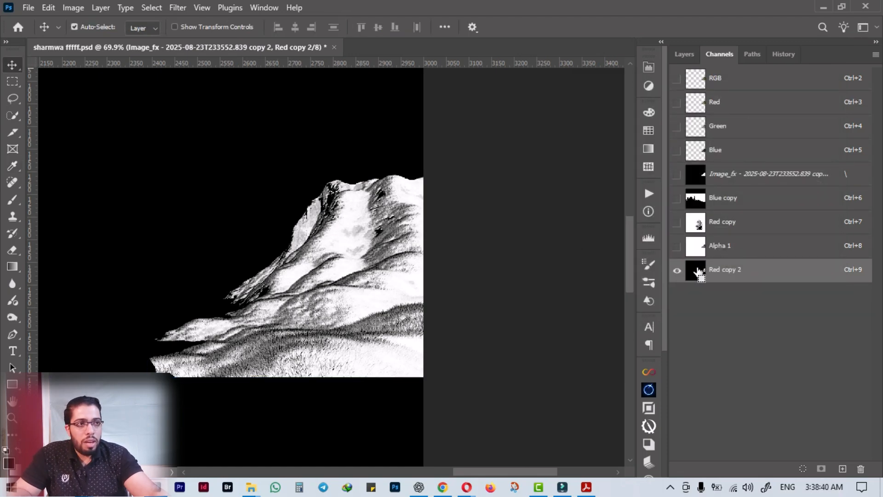
Load the inverted red channel copy as a selection and delete that channel.
left_click(695, 269, "ctrl")
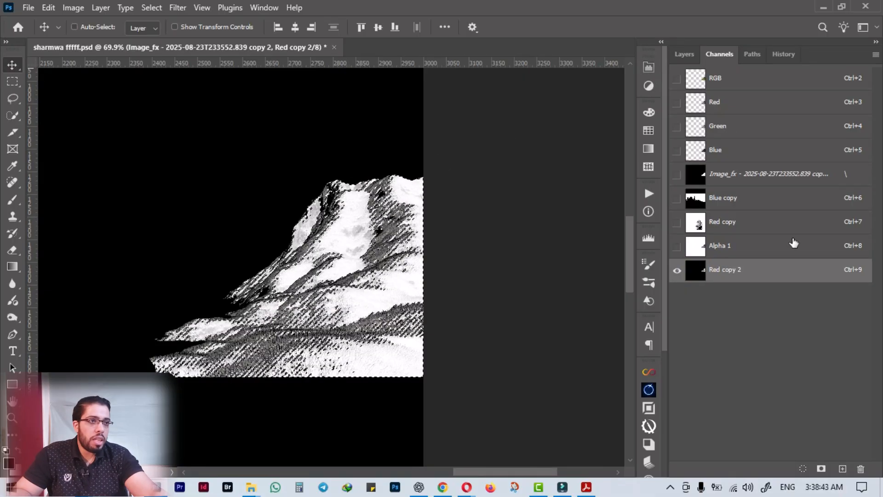
left_click(861, 469)
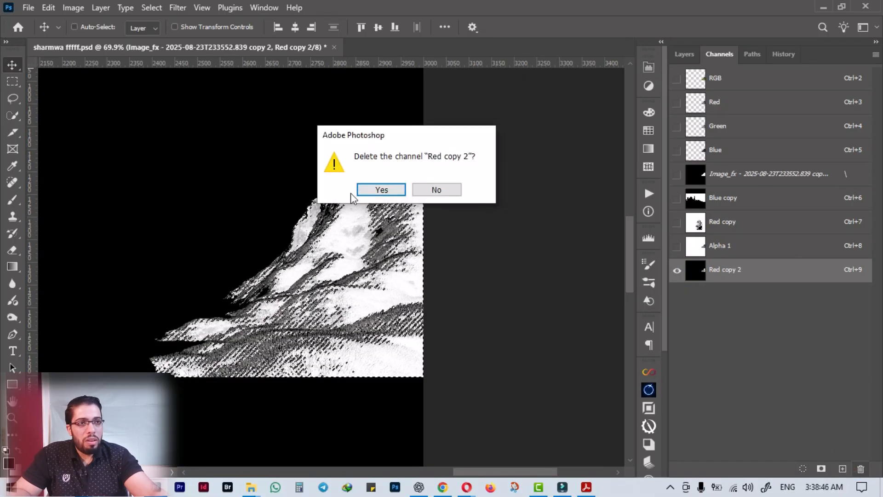
left_click(385, 189)
Restore the visibility of the composite's other layers and delete the mountain's second copy layer, keeping the selection.
left_click(683, 55)
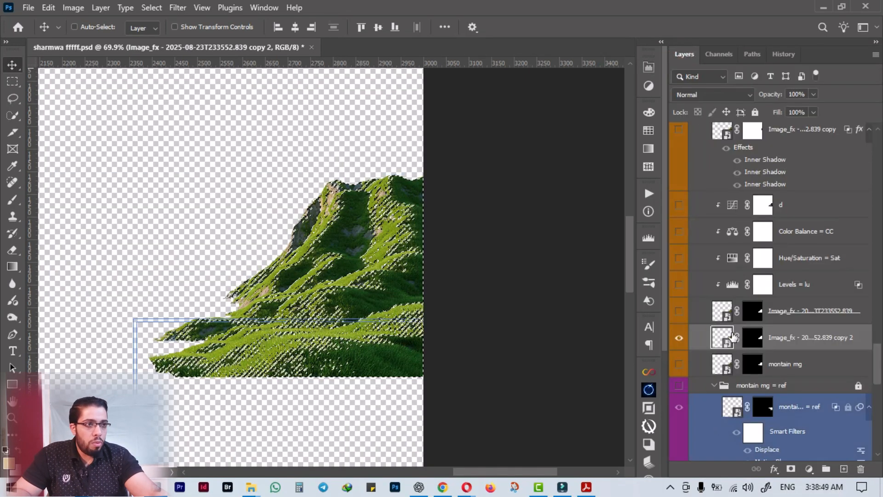
left_click(679, 338, "alt")
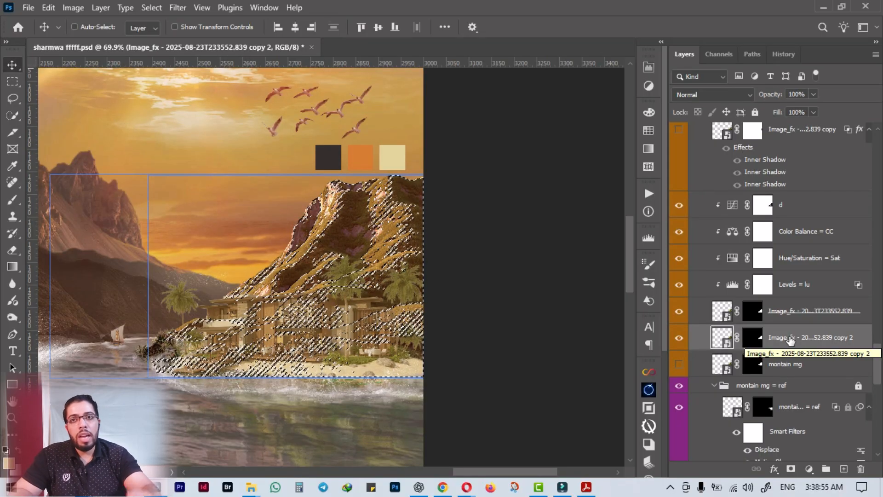
left_click(860, 469)
left_click(795, 314)
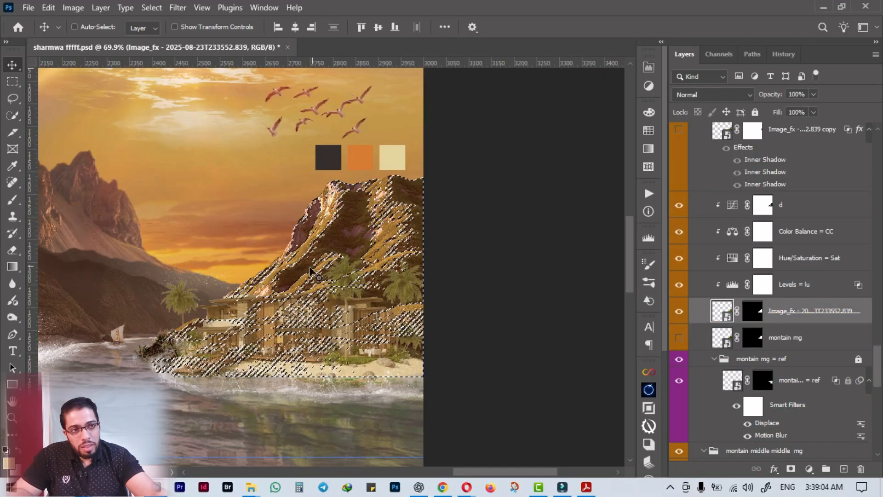
Add a clipped Curves adjustment above the mountain's d layer, masked by the selection, and rename it as b.
left_click(791, 205)
left_click(648, 86)
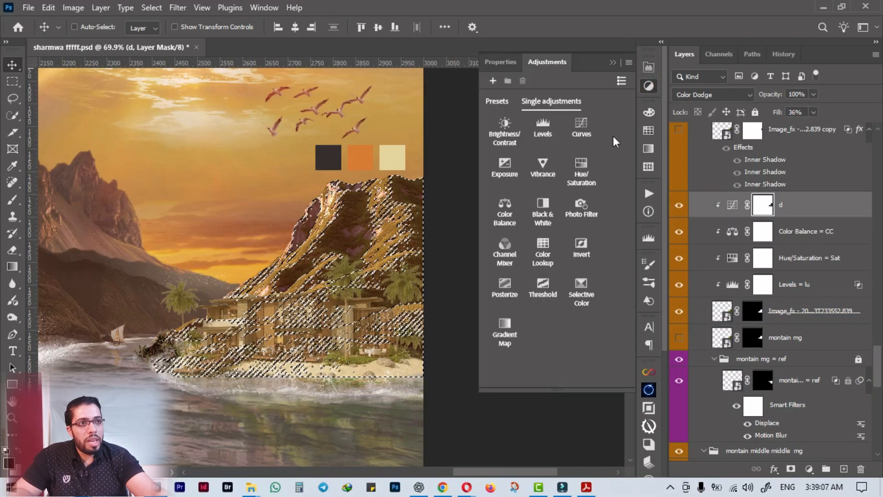
left_click(580, 130)
left_click_drag(762, 204, 757, 219)
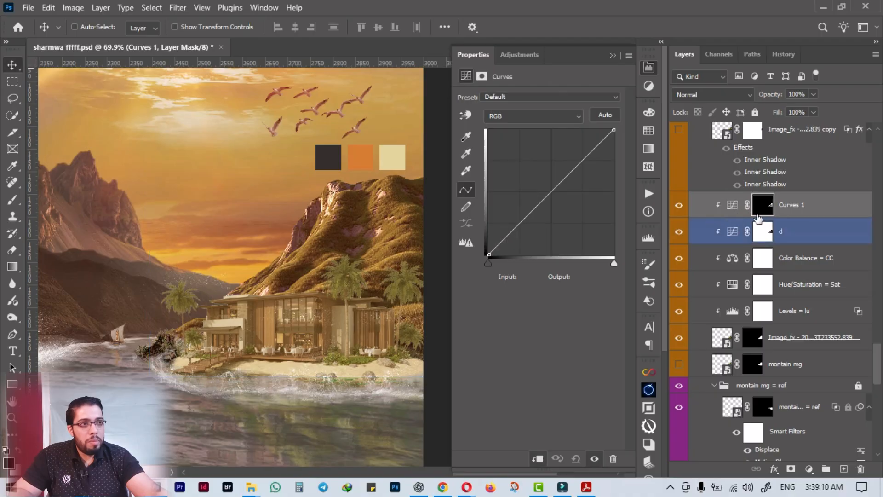
double_click(791, 205)
type("b")
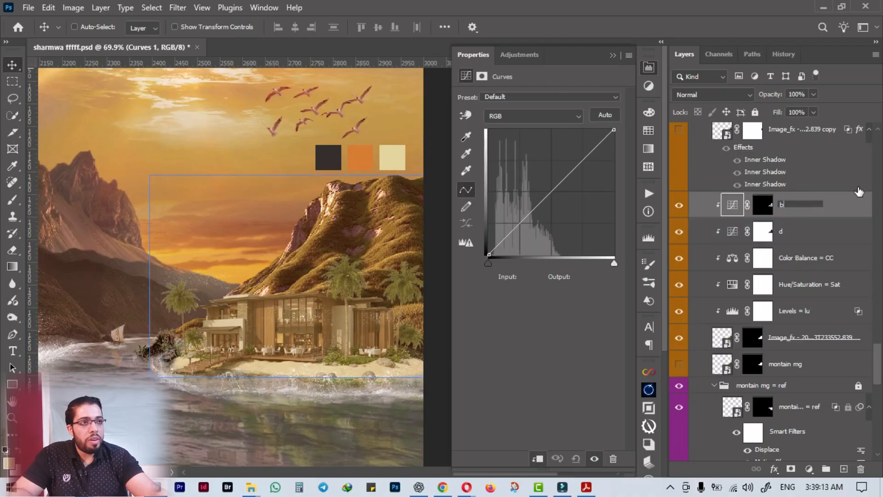
key("Return")
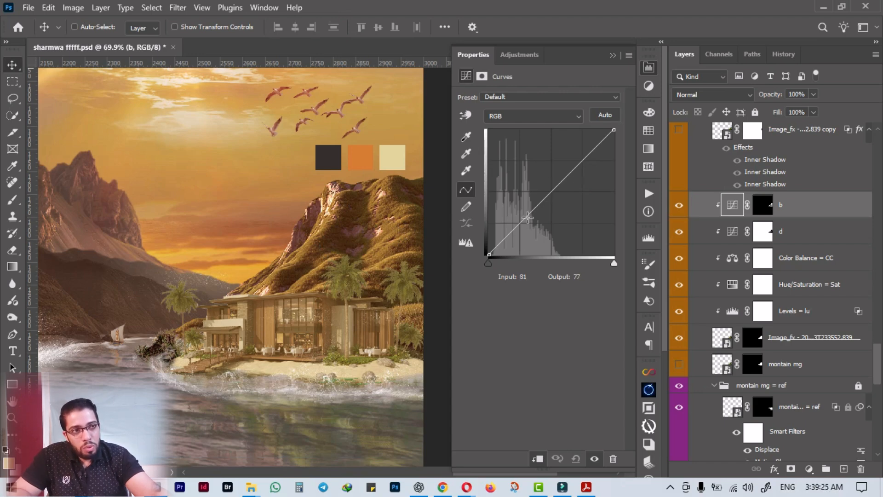
Lower the b layer's RGB curve at input 72 to output 58 and compare the mountain with the layer off and on.
left_click_drag(520, 224, 524, 226)
left_click(679, 205)
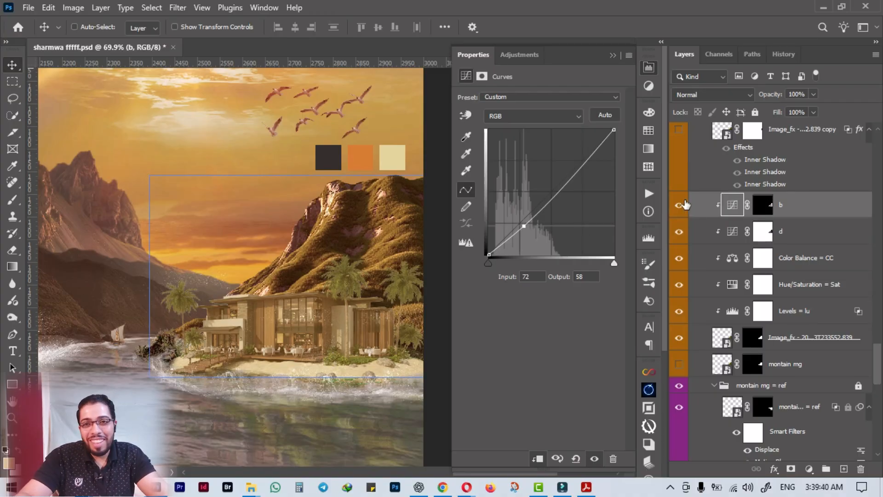
left_click(680, 205)
left_click(681, 205)
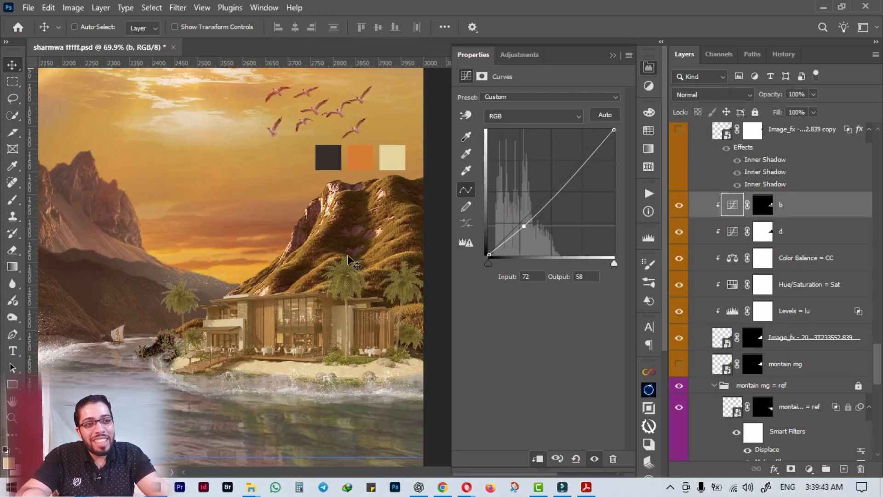
left_click(699, 256)
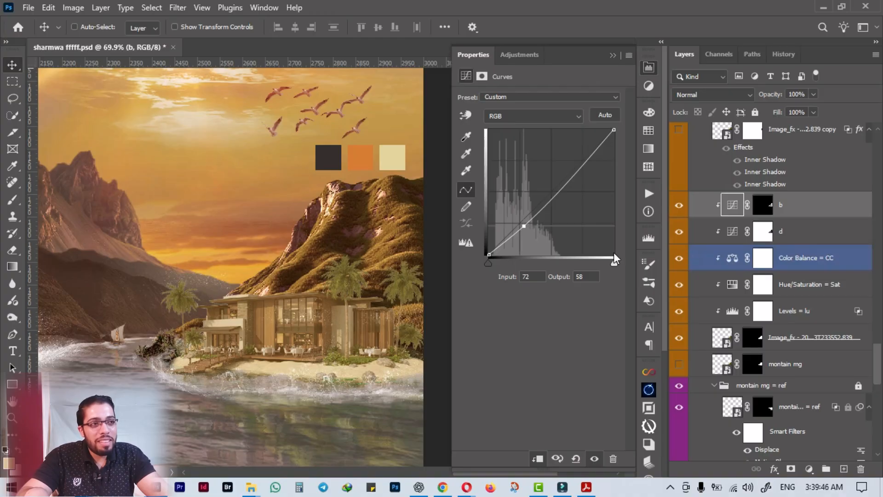
scroll(704, 282, "up", 4)
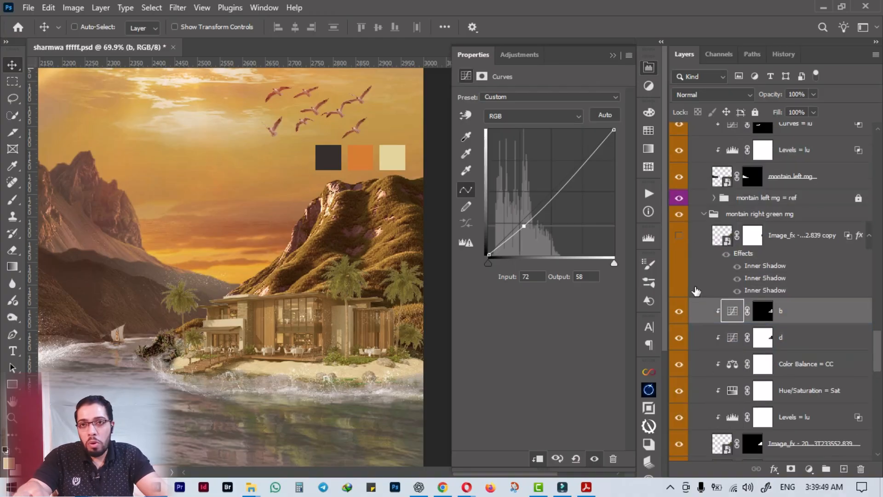